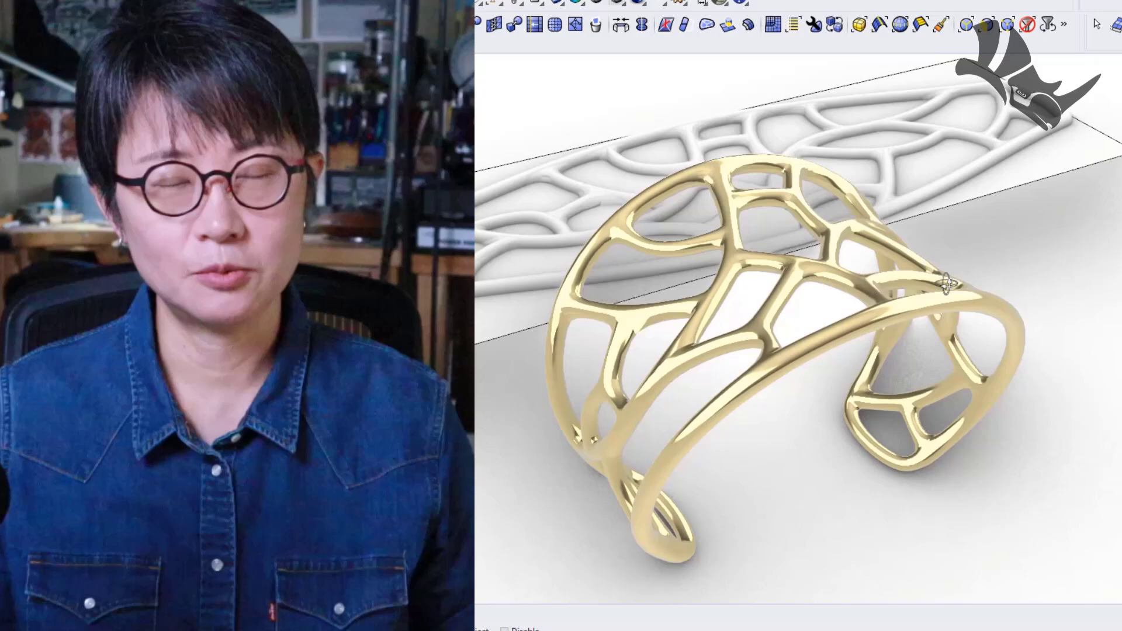
Step: Switch the Perspective view to Ghosted display and examine the mesh structure at the gold cuff's strut junctions
{"action": "right_click_drag", "start_coordinate": [860, 298], "coordinate": [844, 268]}
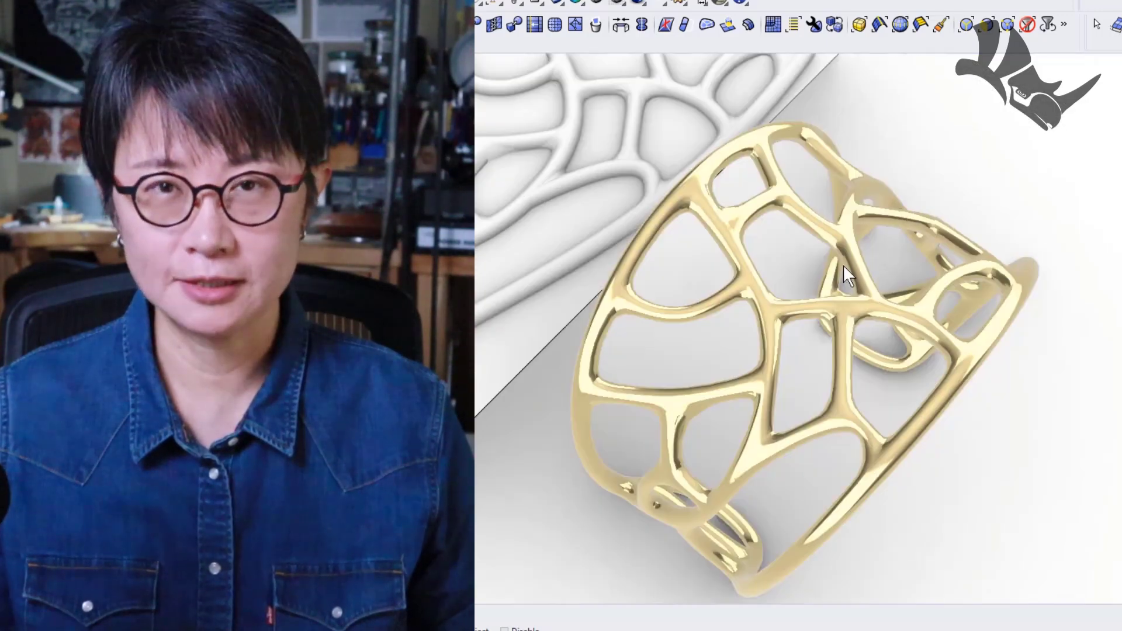
{"action": "scroll", "coordinate": [843, 265], "scroll_direction": "down", "scroll_amount": 4}
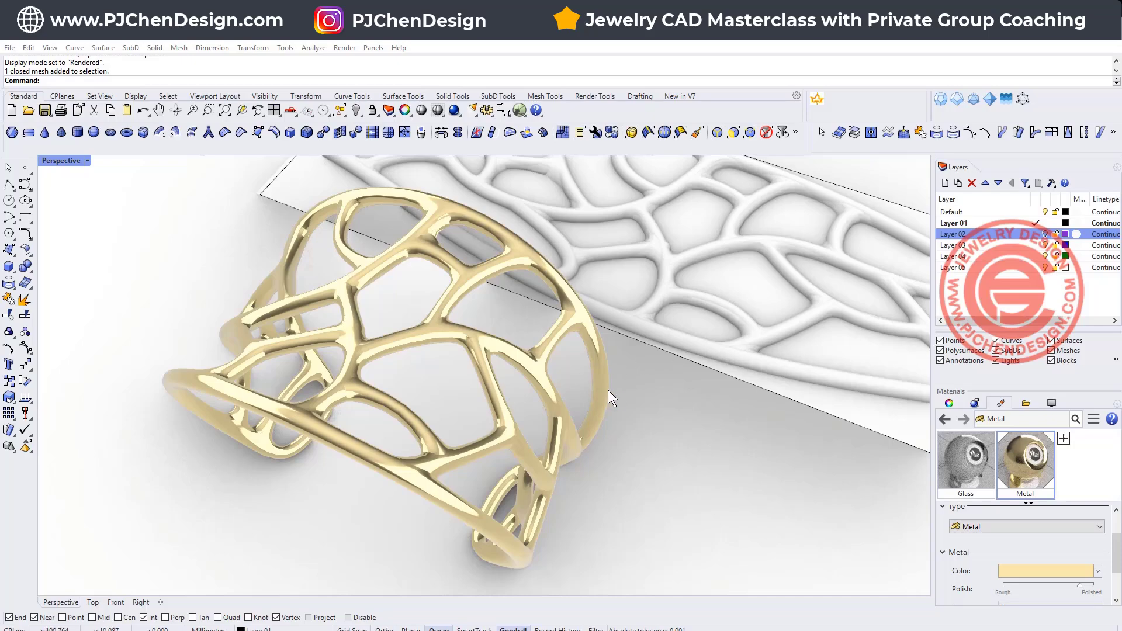
{"action": "right_click_drag", "start_coordinate": [608, 390], "coordinate": [569, 324]}
{"action": "scroll", "coordinate": [581, 322], "scroll_direction": "up", "scroll_amount": 10}
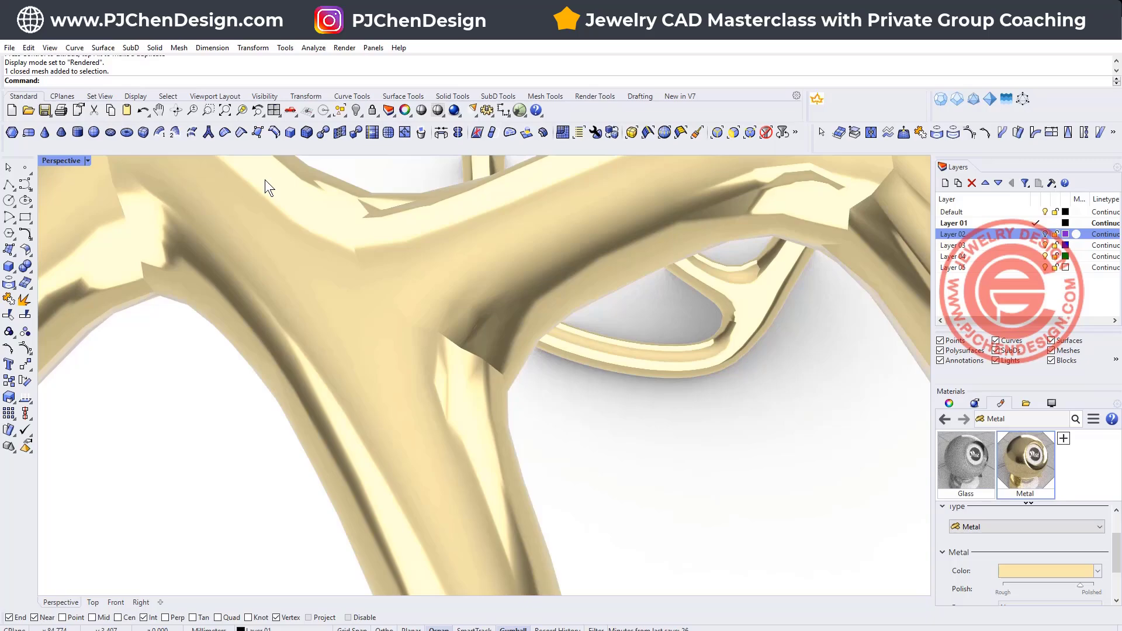
{"action": "left_click", "coordinate": [87, 160]}
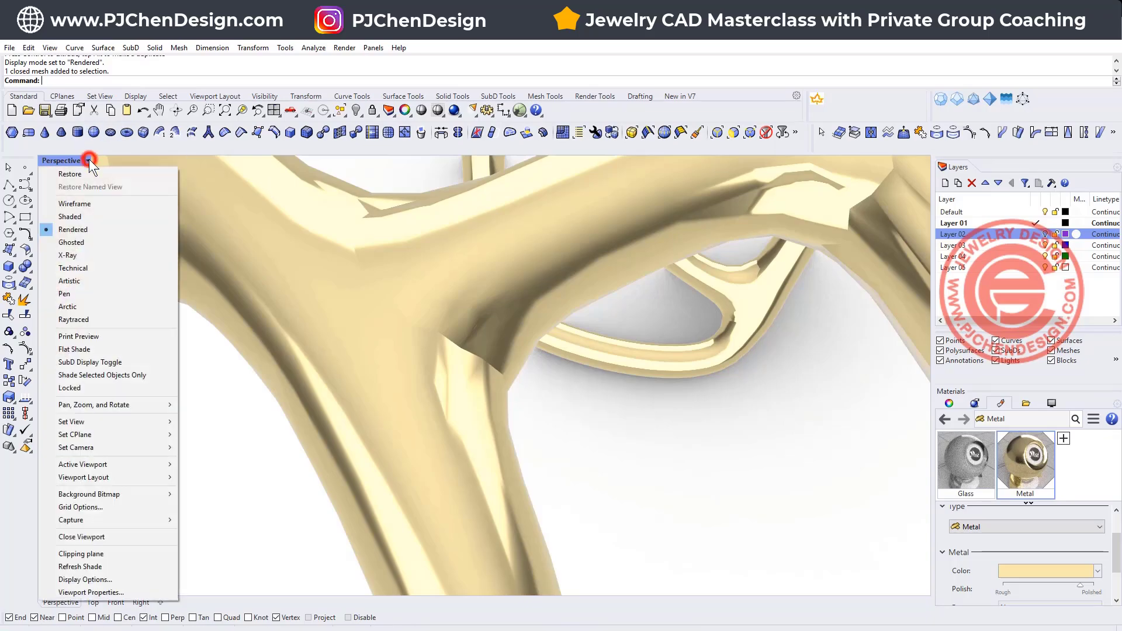
{"action": "left_click", "coordinate": [92, 242]}
{"action": "right_click_drag", "start_coordinate": [709, 364], "coordinate": [712, 350], "text": "shift"}
{"action": "scroll", "coordinate": [545, 262], "scroll_direction": "up", "scroll_amount": 5}
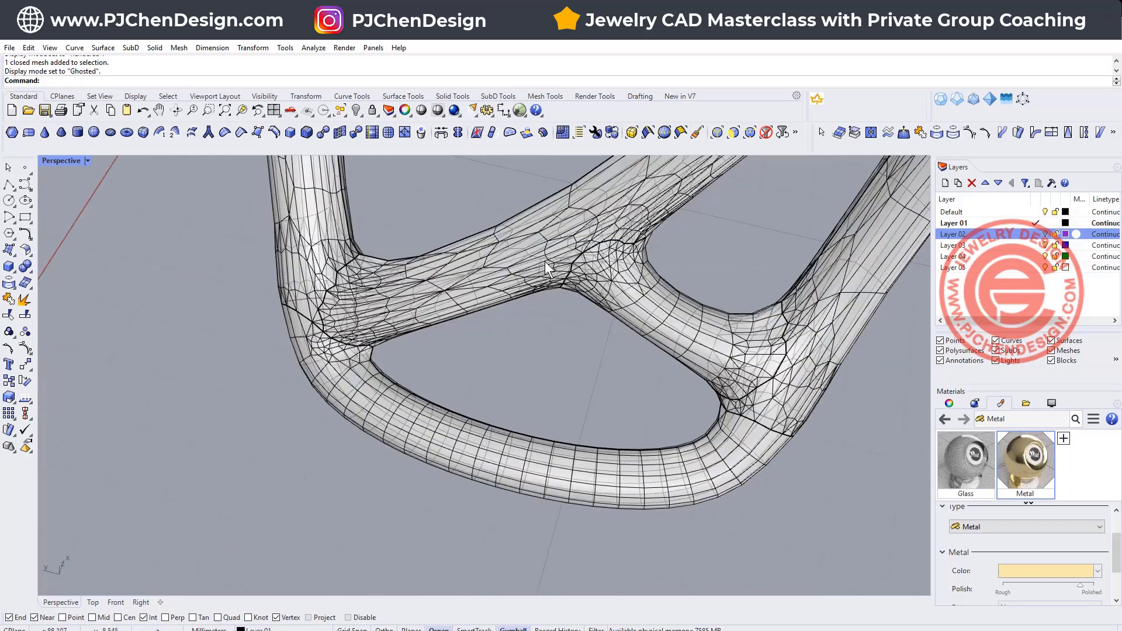
{"action": "scroll", "coordinate": [545, 261], "scroll_direction": "up", "scroll_amount": 5}
{"action": "scroll", "coordinate": [554, 264], "scroll_direction": "down", "scroll_amount": 5}
{"action": "scroll", "coordinate": [544, 257], "scroll_direction": "up", "scroll_amount": 6}
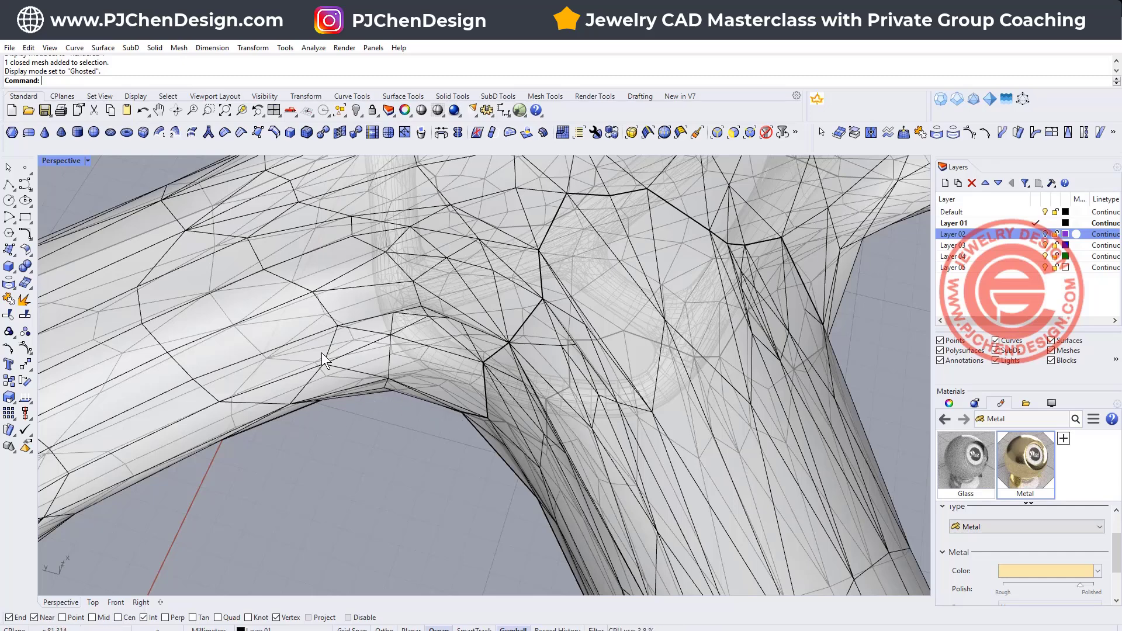
Step: Return the Perspective view to Rendered display and examine the surface smoothness of the other gold cuff
{"action": "left_click", "coordinate": [87, 160]}
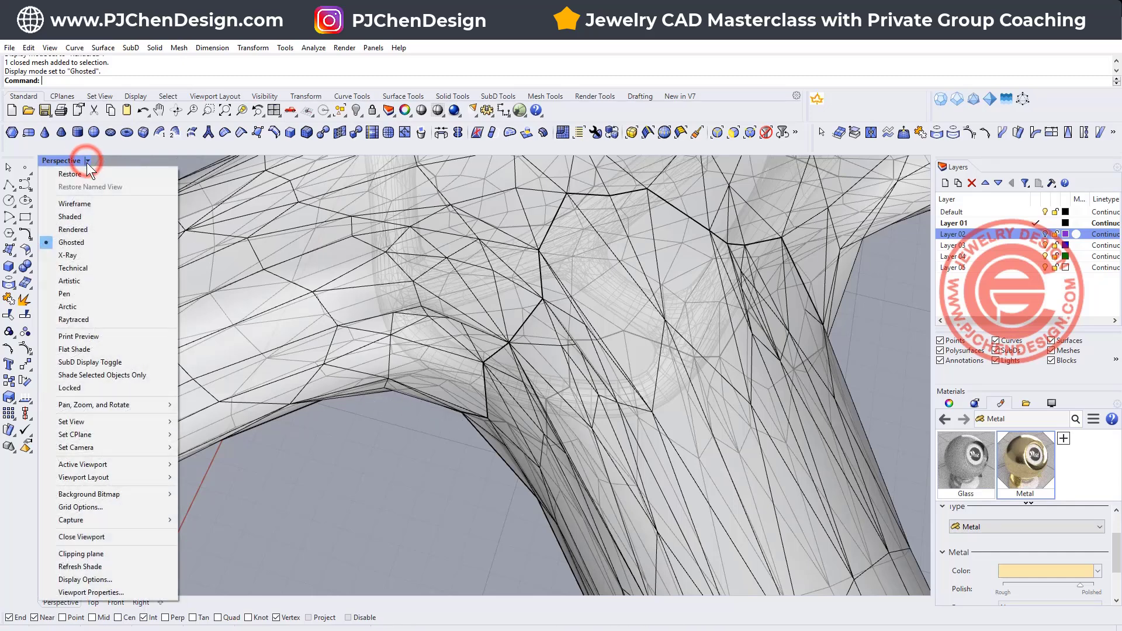
{"action": "left_click", "coordinate": [103, 231]}
{"action": "mouse_move", "coordinate": [533, 395]}
{"action": "right_mouse_down"}
{"action": "mouse_move", "coordinate": [553, 376]}
{"action": "mouse_move", "coordinate": [526, 380]}
{"action": "right_mouse_up"}
{"action": "scroll", "coordinate": [538, 376], "scroll_direction": "down", "scroll_amount": 7}
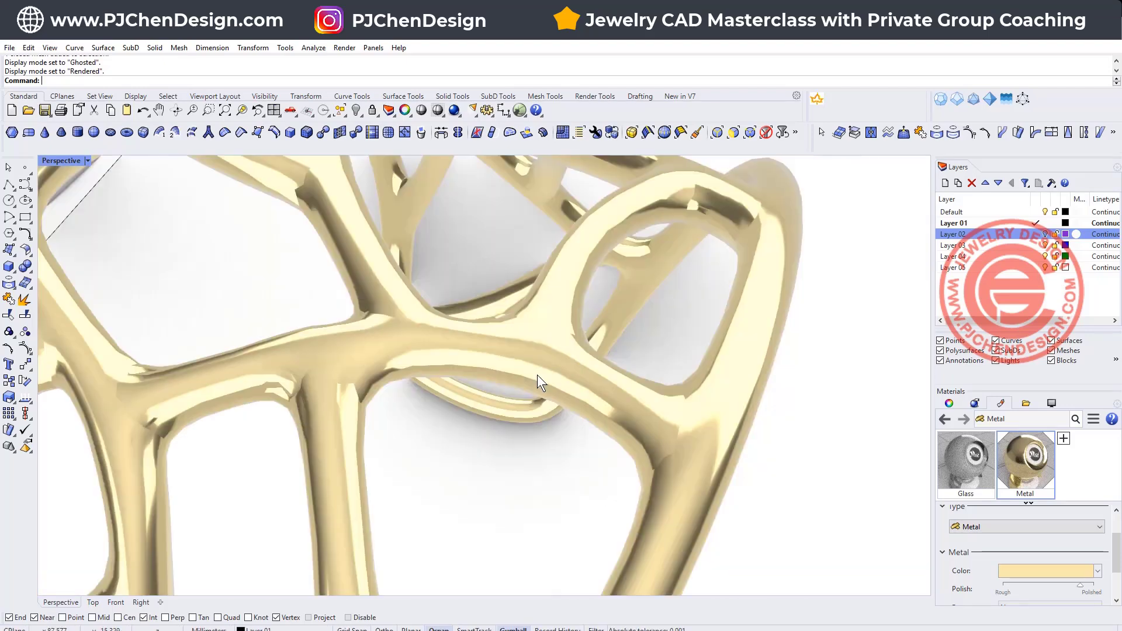
{"action": "scroll", "coordinate": [455, 301], "scroll_direction": "down", "scroll_amount": 18}
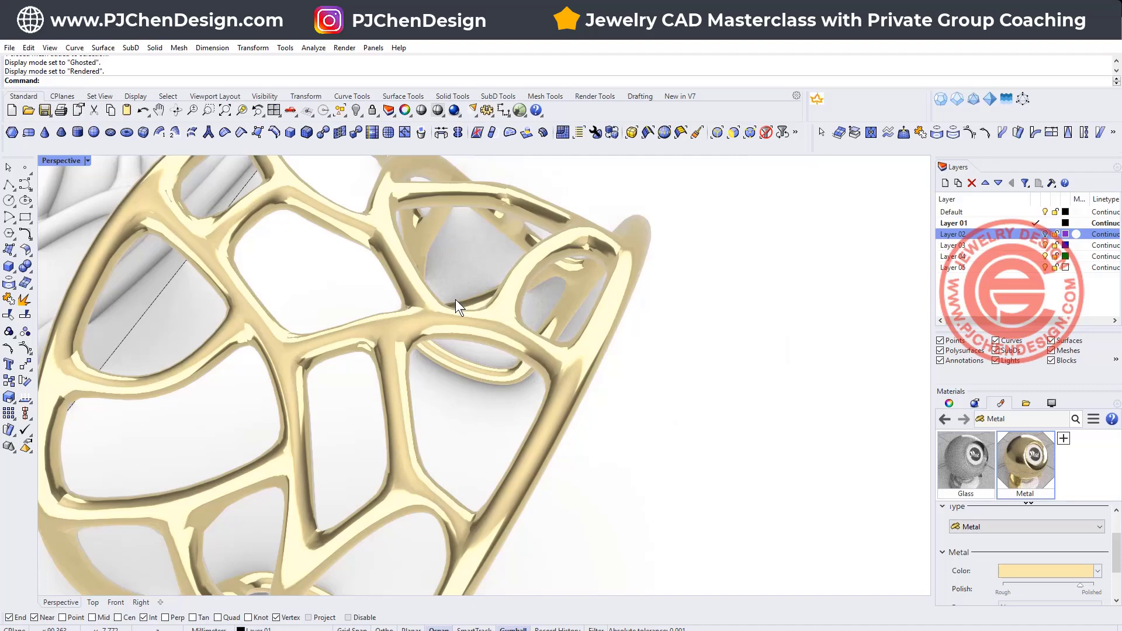
{"action": "right_click_drag", "start_coordinate": [371, 374], "coordinate": [523, 245], "text": "shift"}
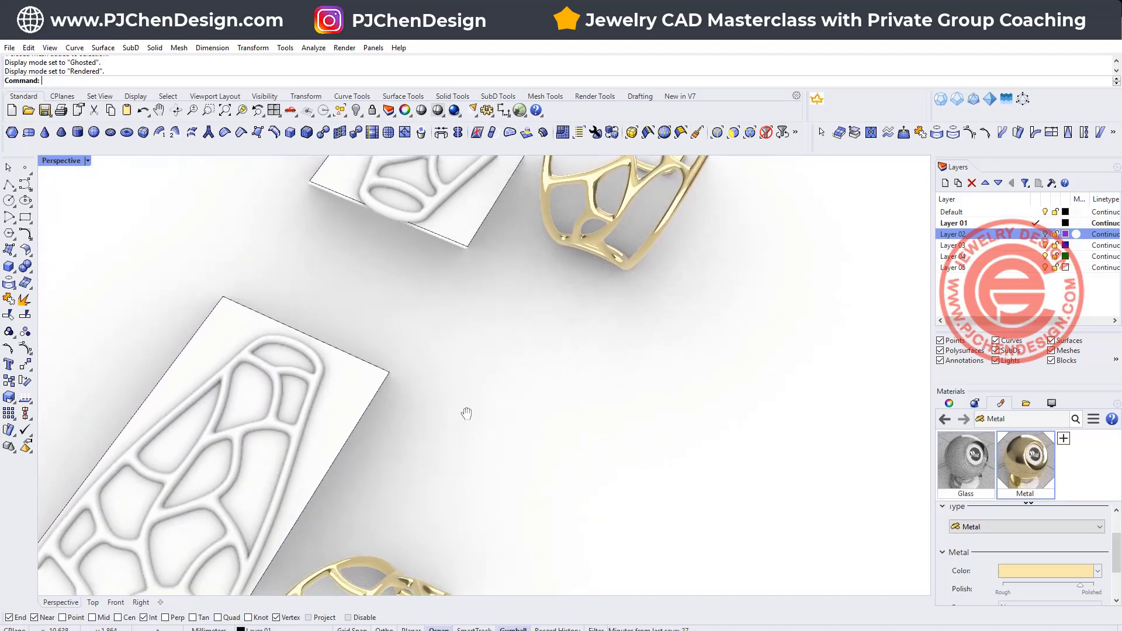
{"action": "right_click_drag", "start_coordinate": [466, 413], "coordinate": [596, 246], "text": "shift"}
{"action": "right_click_drag", "start_coordinate": [552, 289], "coordinate": [553, 324]}
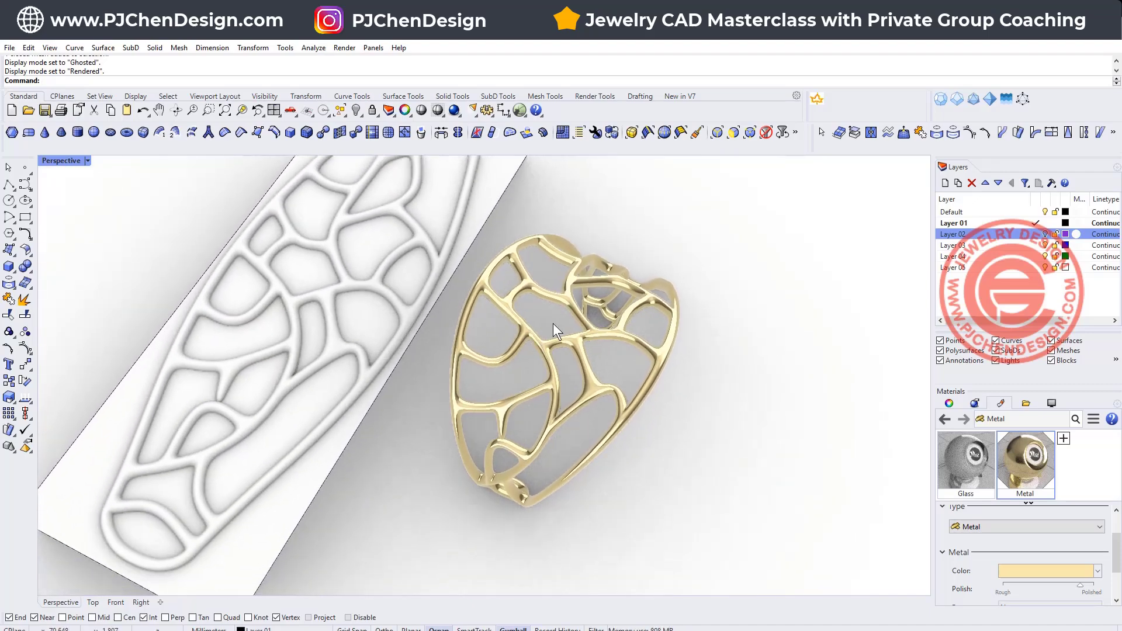
{"action": "scroll", "coordinate": [569, 304], "scroll_direction": "up", "scroll_amount": 4}
{"action": "scroll", "coordinate": [569, 311], "scroll_direction": "up", "scroll_amount": 4}
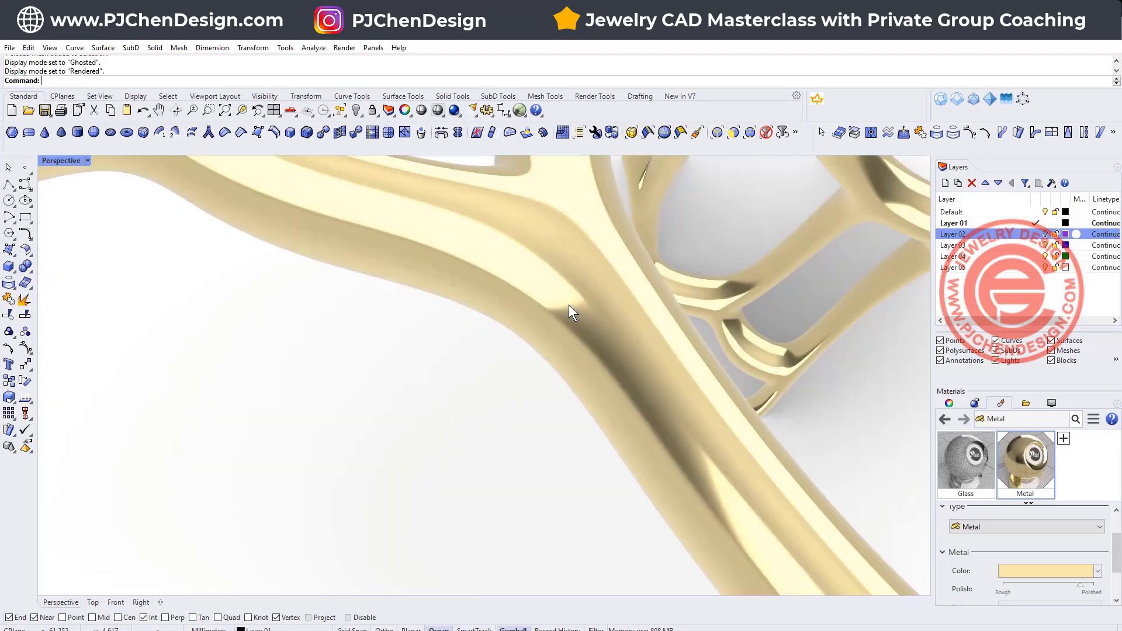
{"action": "scroll", "coordinate": [572, 313], "scroll_direction": "down", "scroll_amount": 4}
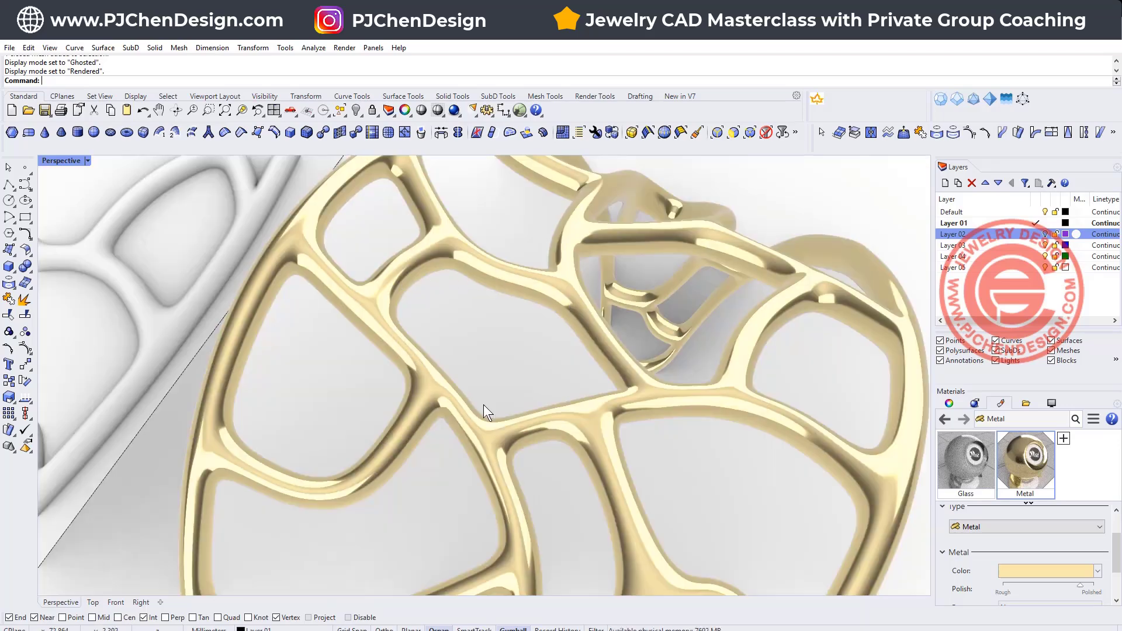
Step: Restore the four-viewport layout, limit selection to faces, and examine the SubD faces around the strut junctions in the Top view
{"action": "double_click", "coordinate": [86, 160]}
{"action": "scroll", "coordinate": [233, 282], "scroll_direction": "up", "scroll_amount": 5}
{"action": "scroll", "coordinate": [241, 282], "scroll_direction": "up", "scroll_amount": 6}
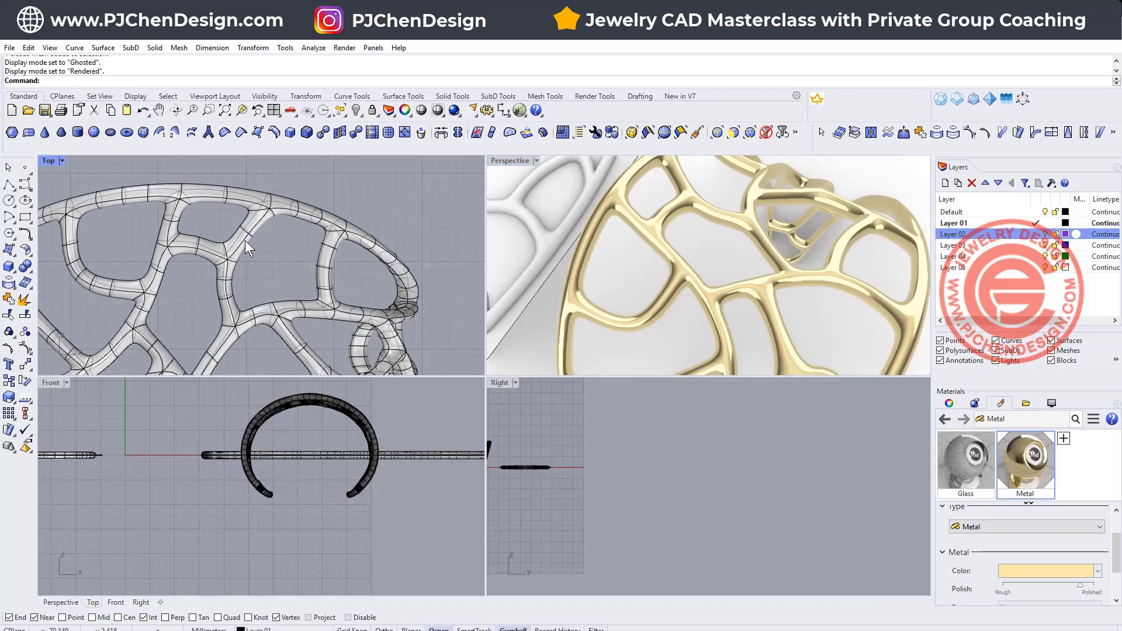
{"action": "left_click", "coordinate": [733, 132]}
{"action": "left_click_drag", "start_coordinate": [263, 274], "coordinate": [99, 251]}
{"action": "left_click", "coordinate": [291, 287]}
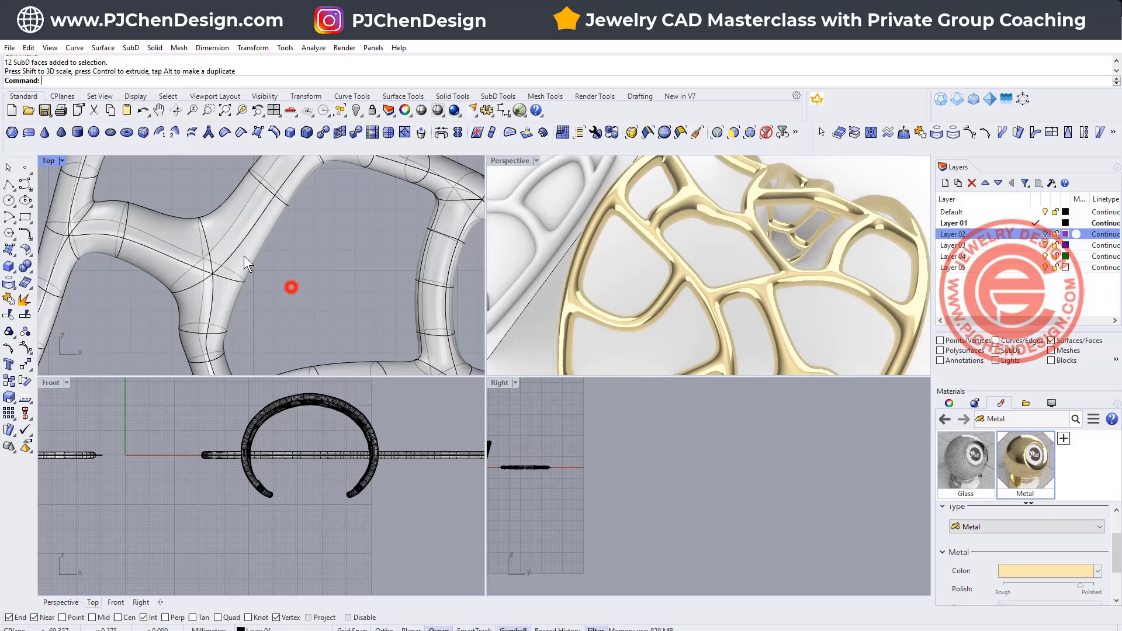
{"action": "right_click_drag", "start_coordinate": [244, 255], "coordinate": [291, 258]}
{"action": "scroll", "coordinate": [314, 182], "scroll_direction": "down", "scroll_amount": 5}
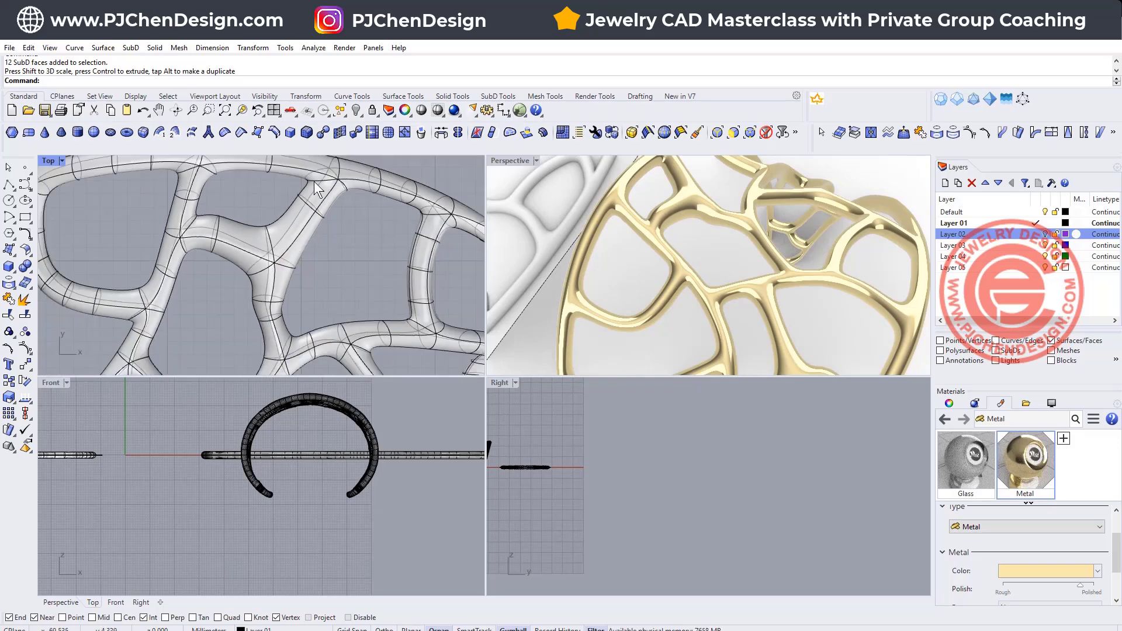
{"action": "scroll", "coordinate": [304, 189], "scroll_direction": "up", "scroll_amount": 7}
{"action": "right_click_drag", "start_coordinate": [304, 189], "coordinate": [285, 212]}
{"action": "scroll", "coordinate": [333, 252], "scroll_direction": "down", "scroll_amount": 10}
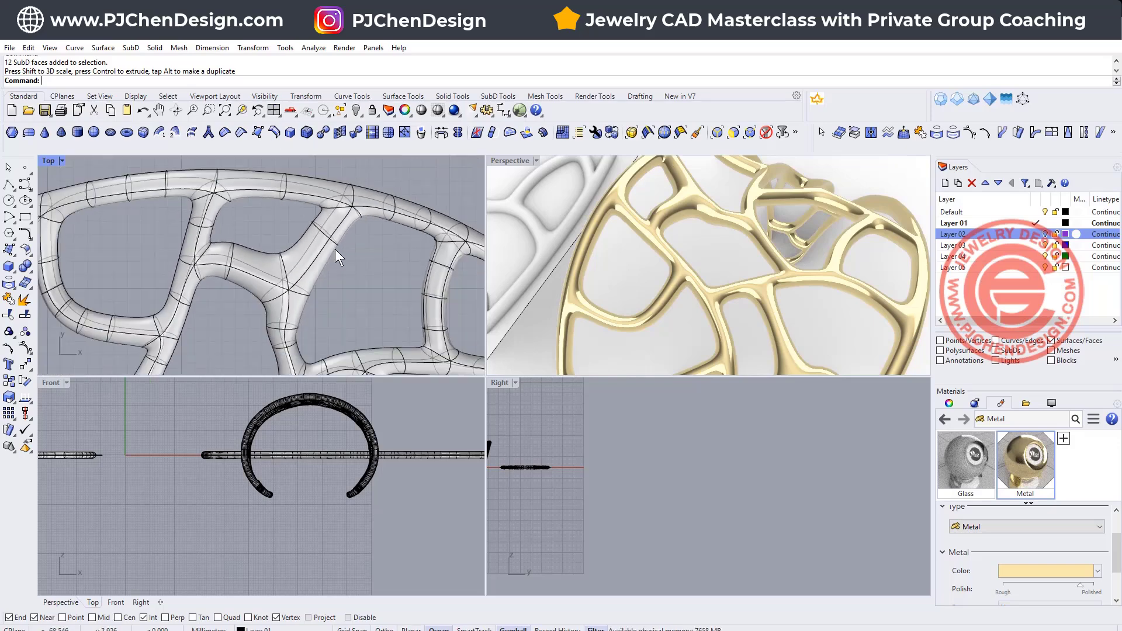
Step: Maximize the Perspective view and compare the two flat patterns with their bent cuffs
{"action": "double_click", "coordinate": [502, 162]}
{"action": "scroll", "coordinate": [598, 251], "scroll_direction": "down", "scroll_amount": 10}
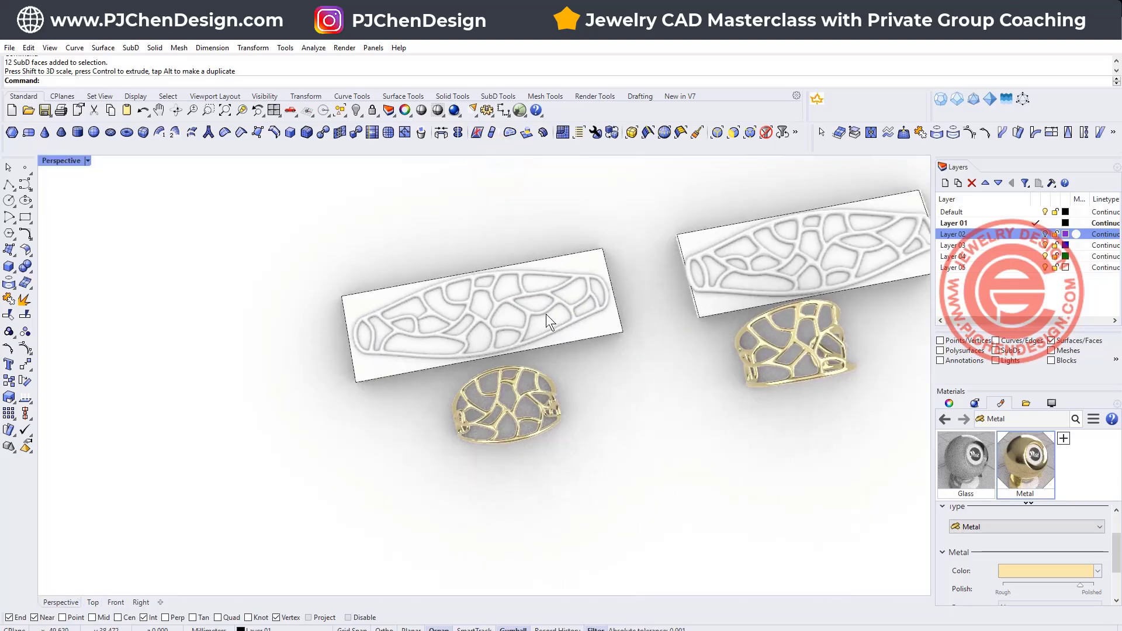
{"action": "scroll", "coordinate": [547, 317], "scroll_direction": "up", "scroll_amount": 5}
{"action": "scroll", "coordinate": [759, 317], "scroll_direction": "down", "scroll_amount": 2}
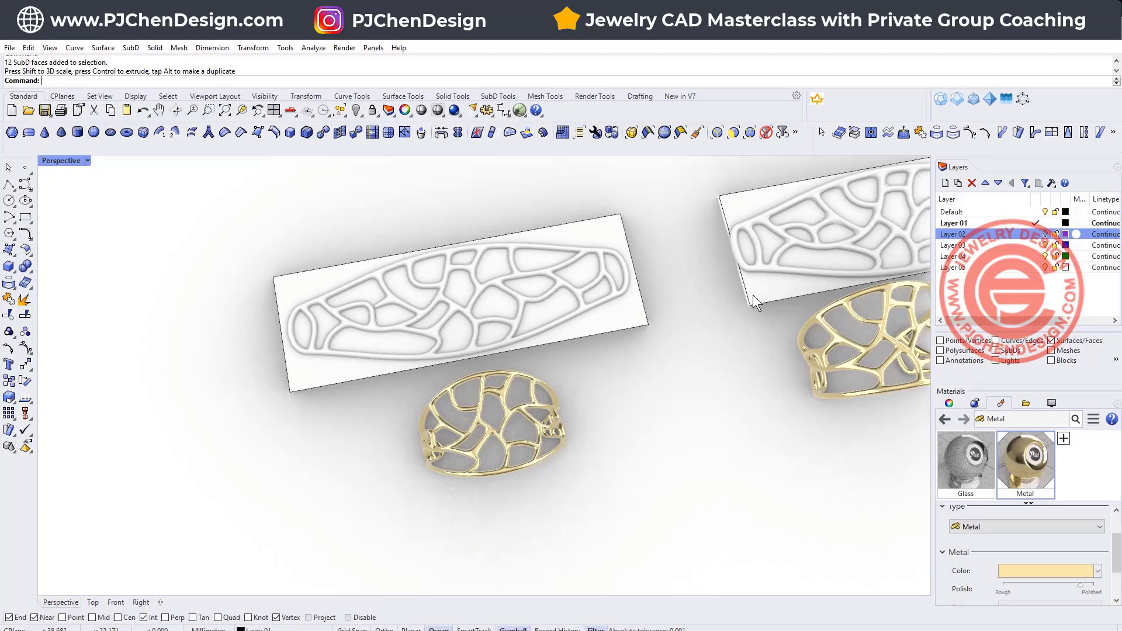
{"action": "right_click_drag", "start_coordinate": [737, 329], "coordinate": [514, 354], "text": "shift"}
{"action": "scroll", "coordinate": [516, 348], "scroll_direction": "up", "scroll_amount": 9}
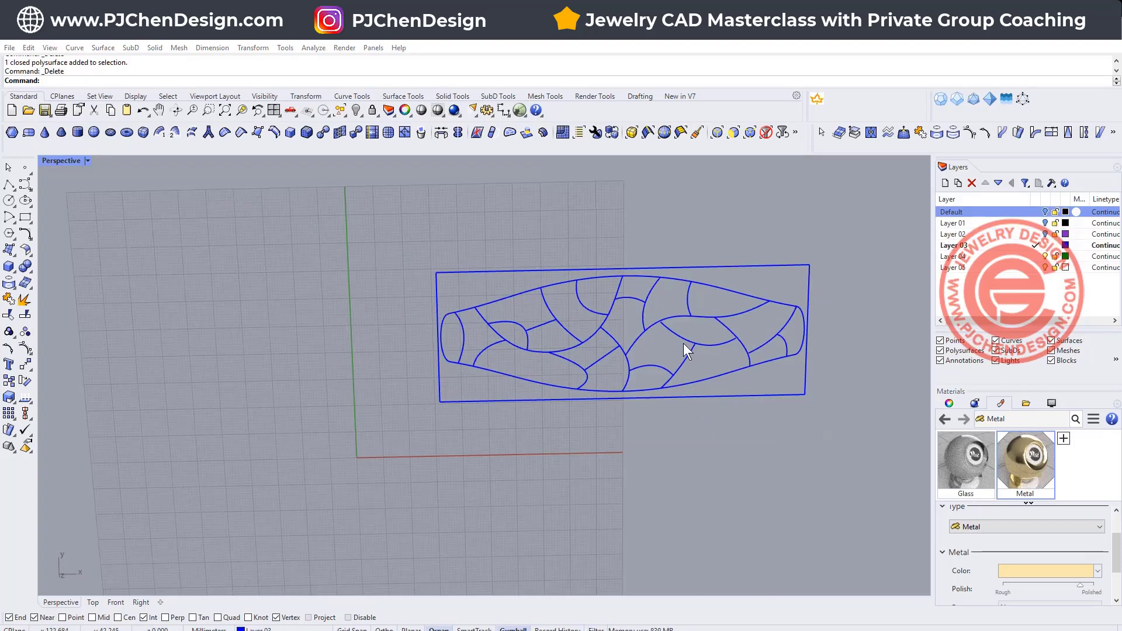
Step: Maximize the Top view with the flat curve pattern and its bounding rectangle framed in it
{"action": "right_click_drag", "start_coordinate": [682, 343], "coordinate": [609, 354]}
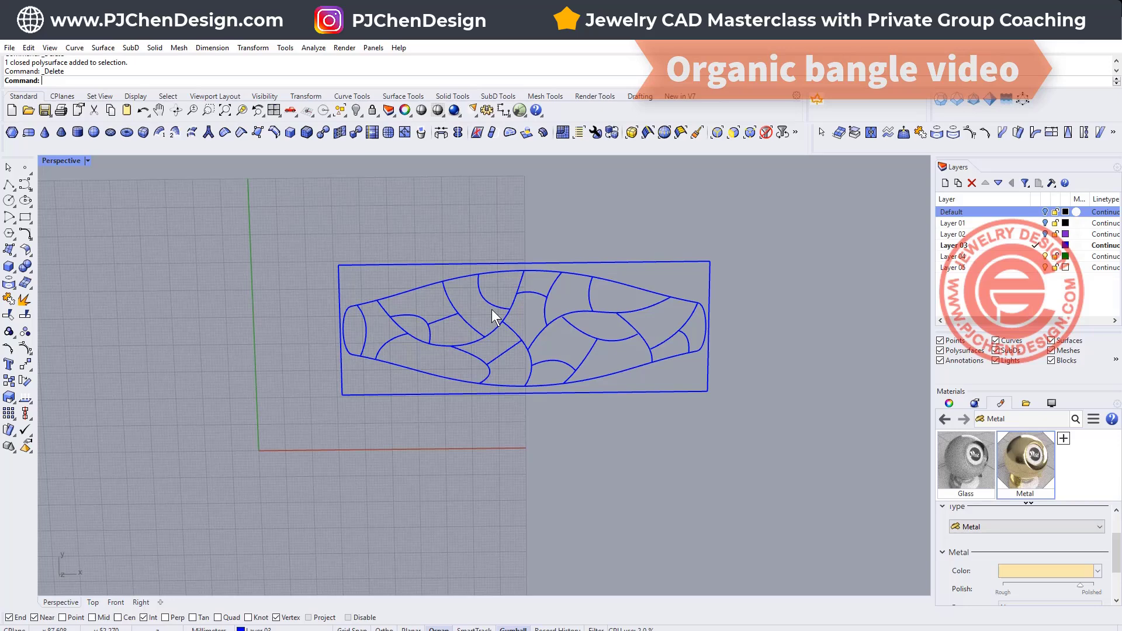
{"action": "scroll", "coordinate": [496, 337], "scroll_direction": "up", "scroll_amount": 3}
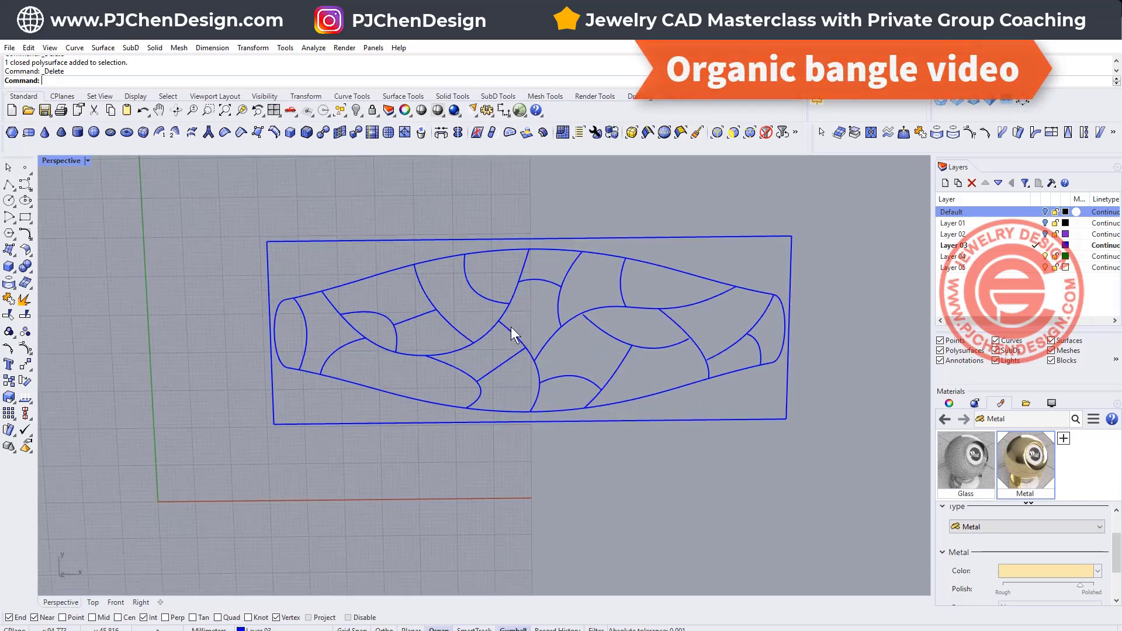
{"action": "scroll", "coordinate": [510, 327], "scroll_direction": "up", "scroll_amount": 1}
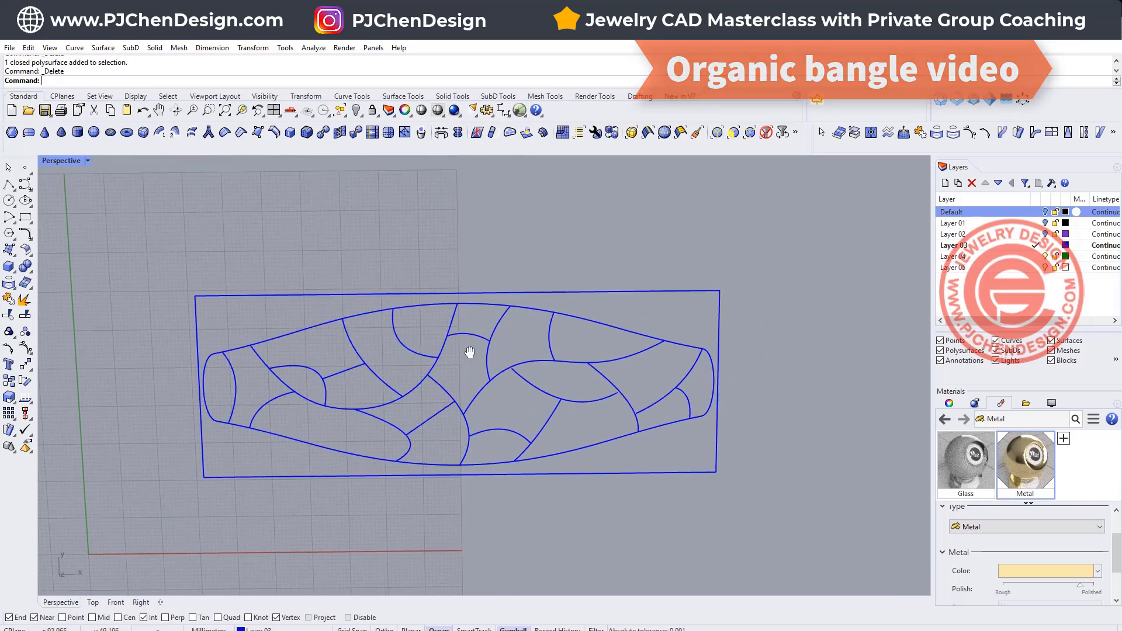
{"action": "double_click", "coordinate": [57, 159]}
{"action": "double_click", "coordinate": [55, 159]}
{"action": "right_click_drag", "start_coordinate": [648, 365], "coordinate": [457, 427]}
{"action": "scroll", "coordinate": [657, 318], "scroll_direction": "up", "scroll_amount": 12}
{"action": "right_click_drag", "start_coordinate": [647, 302], "coordinate": [433, 354]}
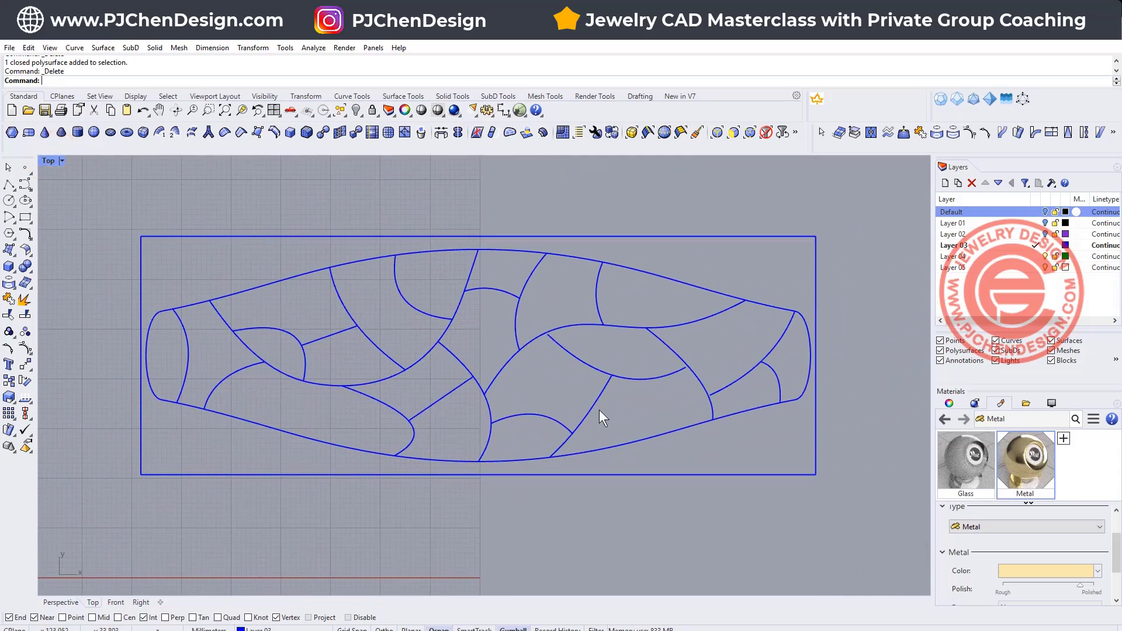
Step: Select one of the inner arcs of the cuff pattern and examine how the pattern's curves meet each other
{"action": "left_click", "coordinate": [678, 371]}
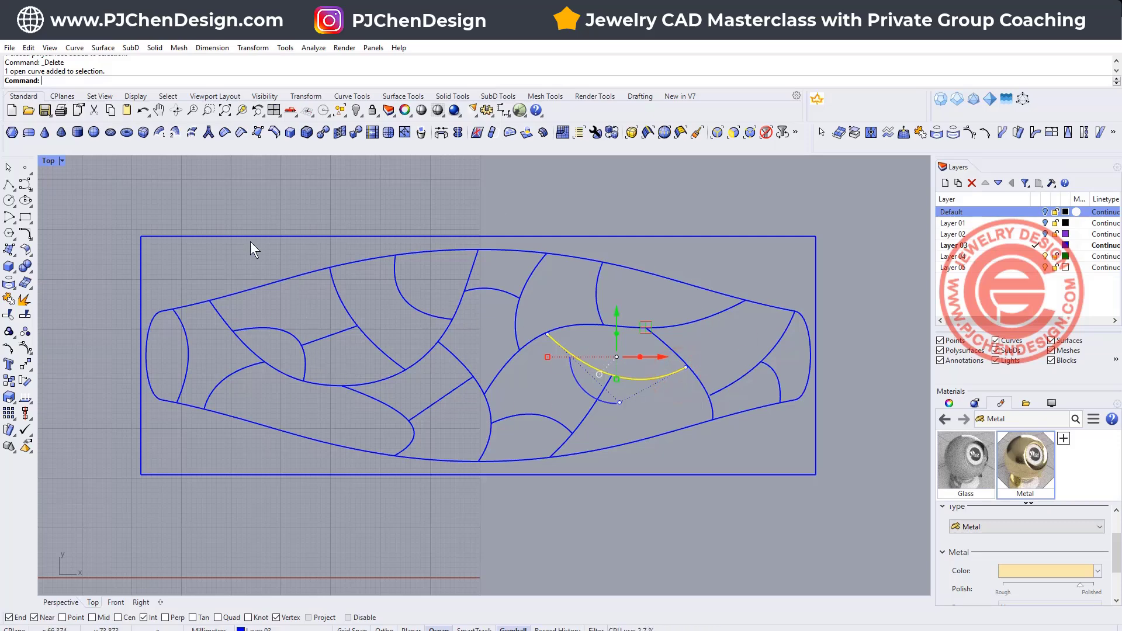
{"action": "scroll", "coordinate": [457, 322], "scroll_direction": "up", "scroll_amount": 4}
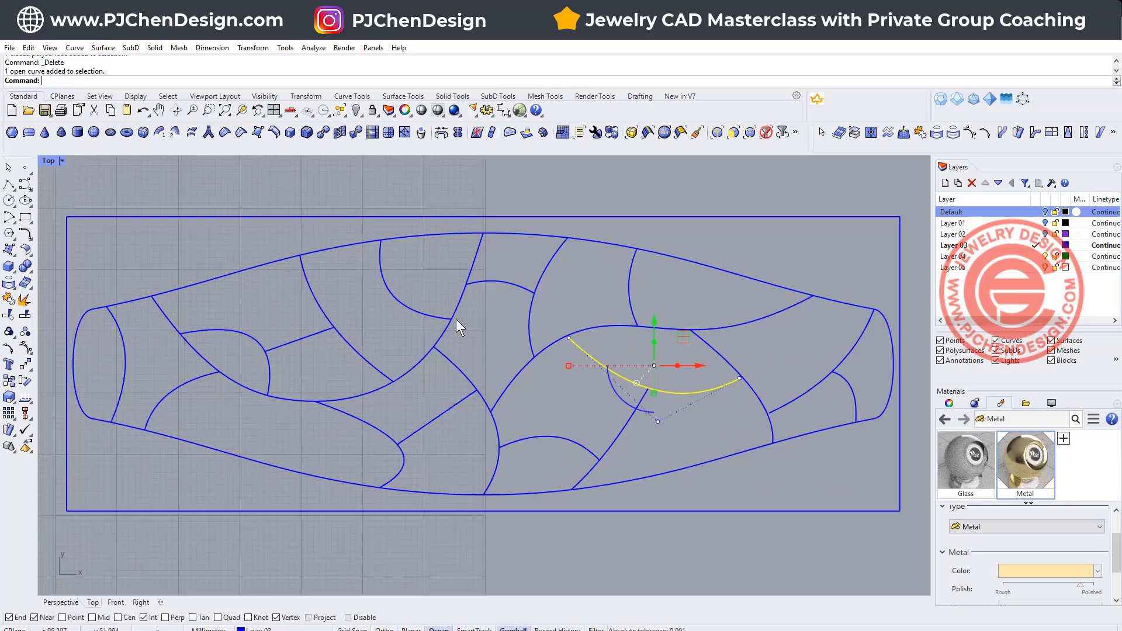
{"action": "scroll", "coordinate": [456, 321], "scroll_direction": "down", "scroll_amount": 4}
{"action": "right_click_drag", "start_coordinate": [337, 347], "coordinate": [341, 343]}
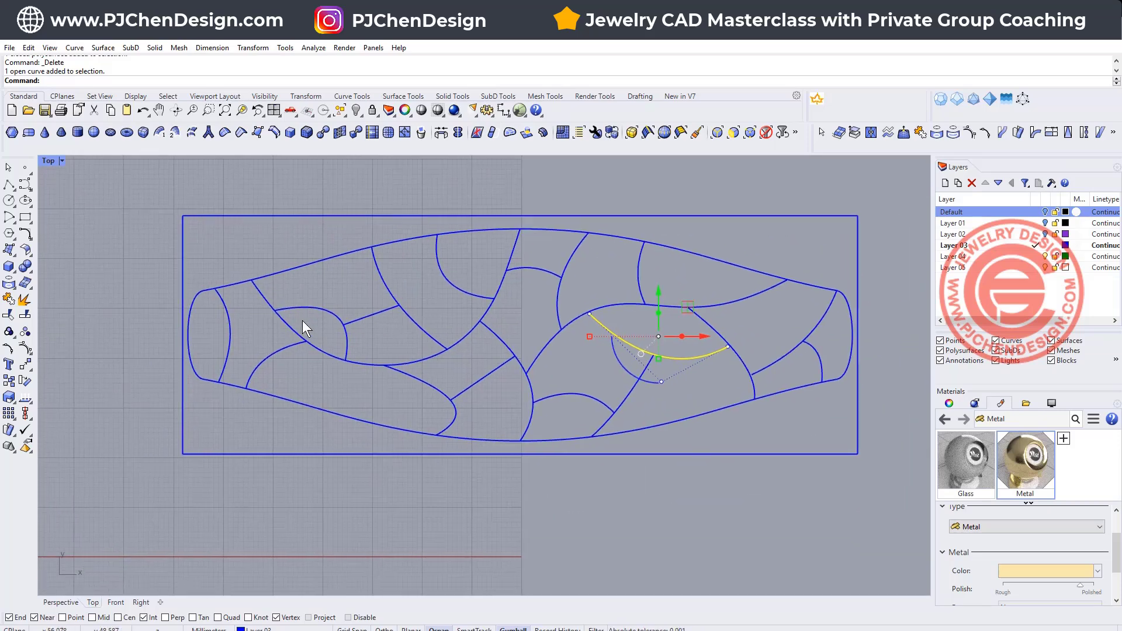
{"action": "scroll", "coordinate": [300, 339], "scroll_direction": "up", "scroll_amount": 2}
{"action": "scroll", "coordinate": [317, 356], "scroll_direction": "up", "scroll_amount": 1}
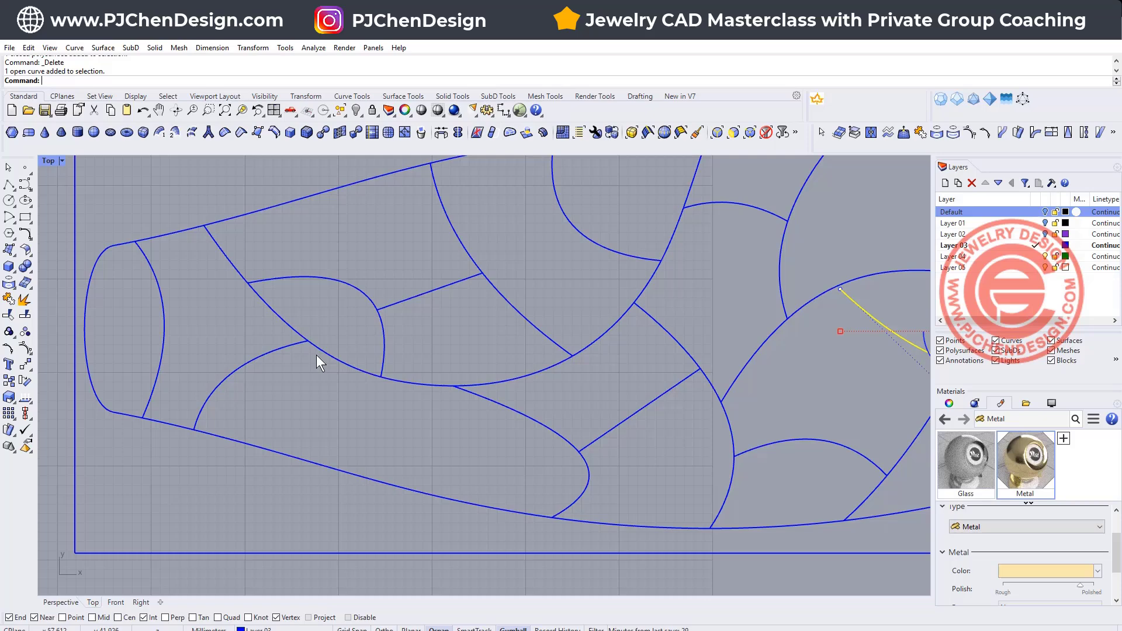
{"action": "scroll", "coordinate": [316, 355], "scroll_direction": "down", "scroll_amount": 3}
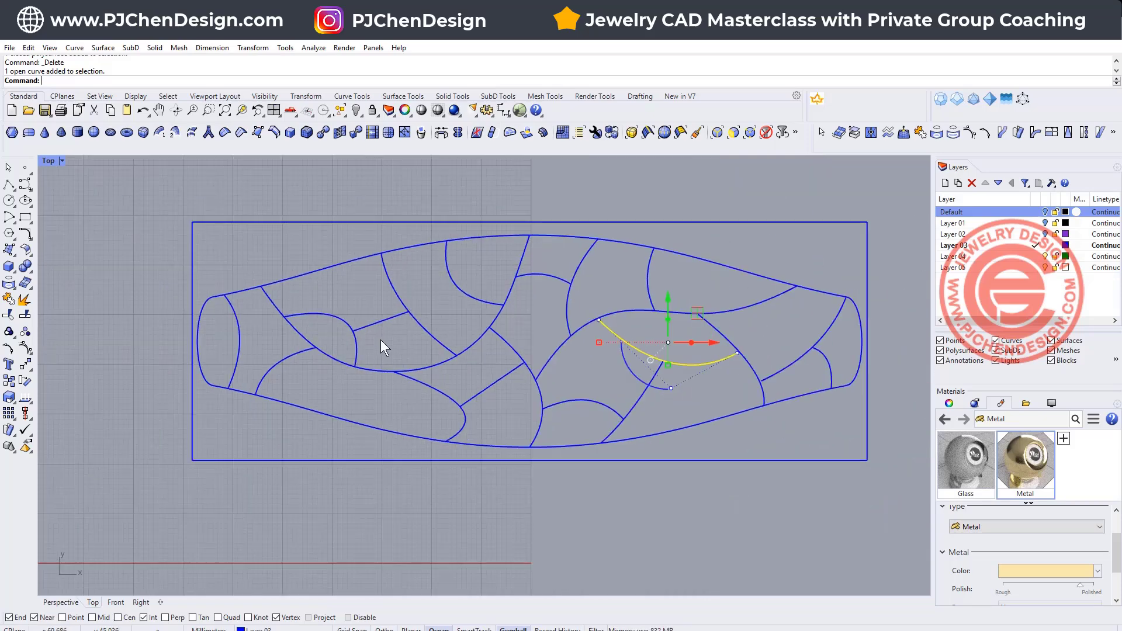
{"action": "scroll", "coordinate": [380, 339], "scroll_direction": "down", "scroll_amount": 2}
{"action": "right_click_drag", "start_coordinate": [342, 286], "coordinate": [260, 358]}
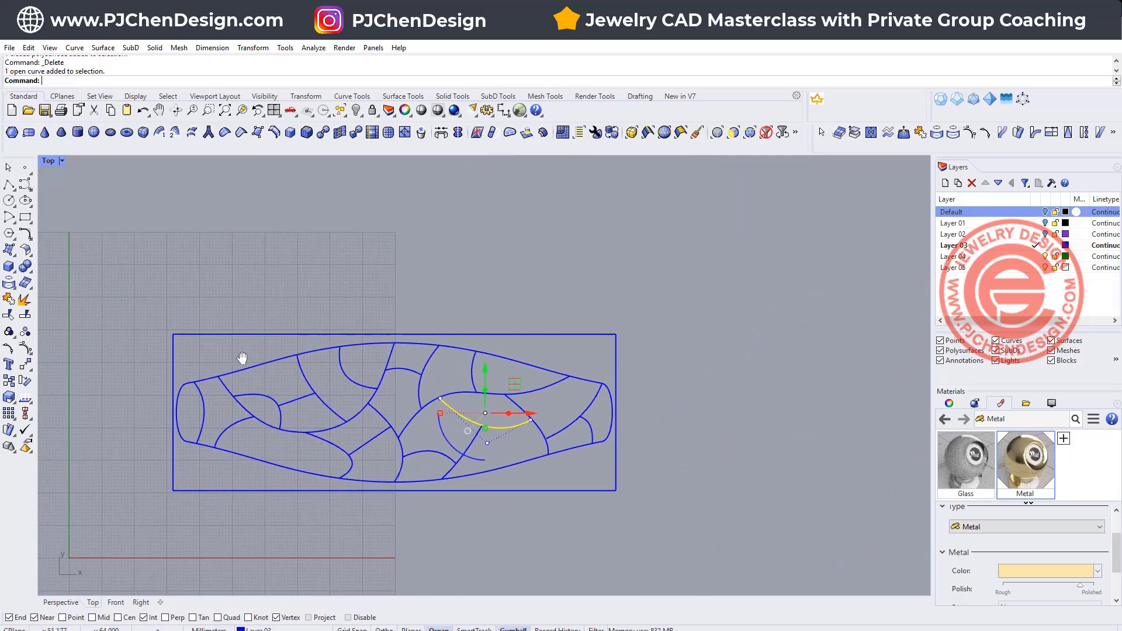
{"action": "left_click", "coordinate": [209, 133]}
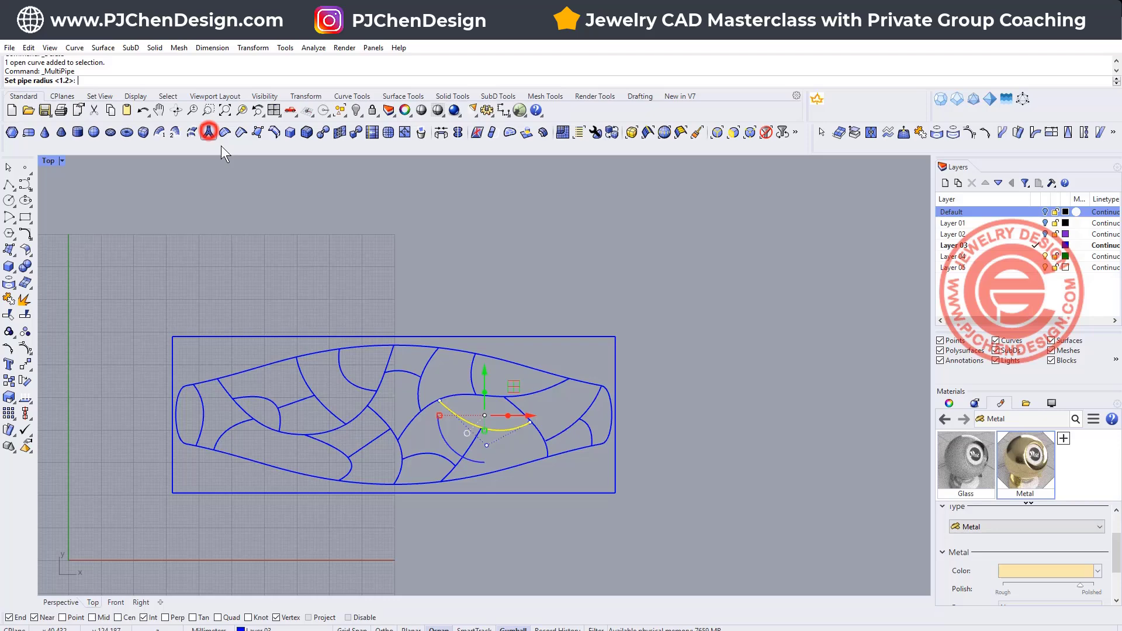
{"action": "left_click", "coordinate": [22, 180]}
{"action": "scroll", "coordinate": [284, 230], "scroll_direction": "up", "scroll_amount": 6}
{"action": "scroll", "coordinate": [296, 227], "scroll_direction": "down", "scroll_amount": 6}
{"action": "right_click_drag", "start_coordinate": [292, 230], "coordinate": [261, 275]}
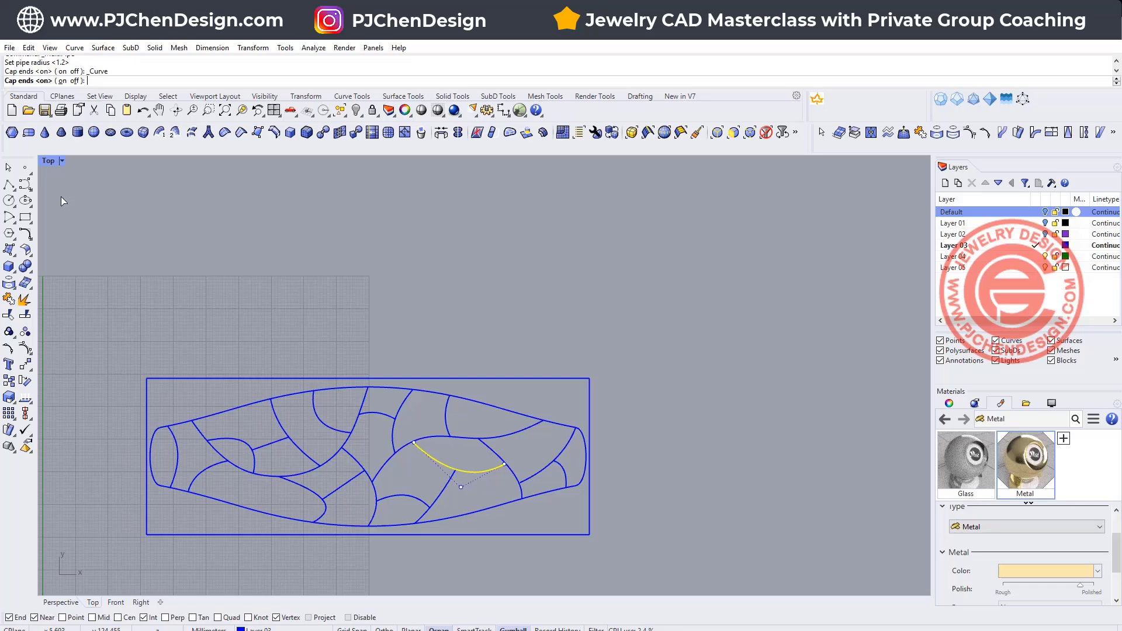
{"action": "left_click", "coordinate": [25, 184]}
{"action": "left_click", "coordinate": [270, 226]}
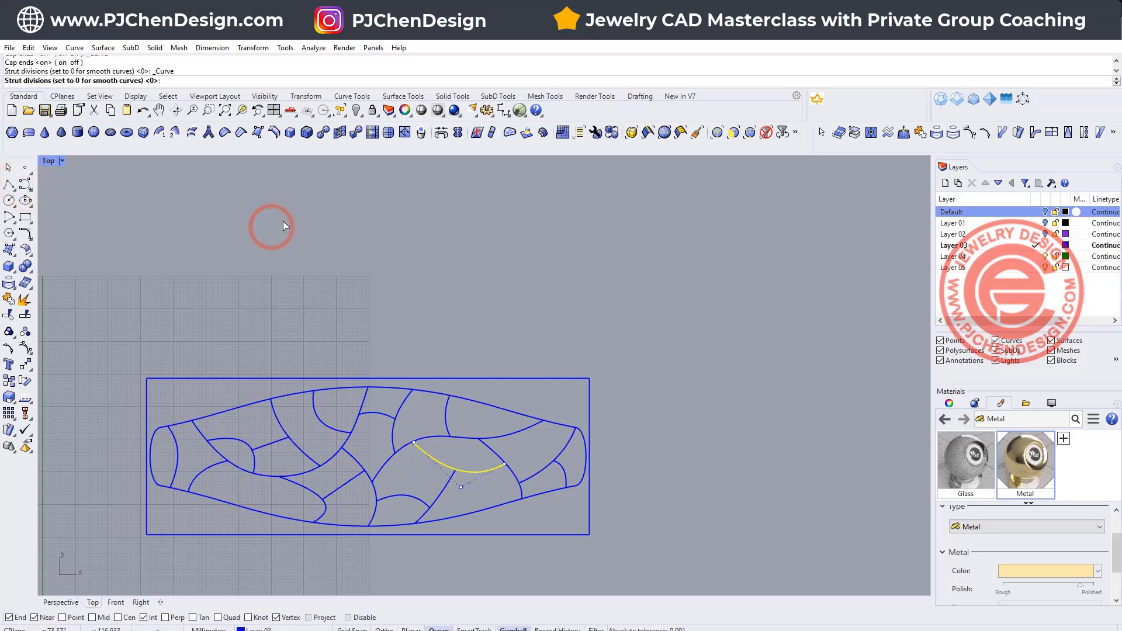
{"action": "key", "text": "Escape"}
Step: Draw a degree-3 control-point curve with four points, arching downward at its far end, in the empty area above the cuff pattern
{"action": "left_click", "coordinate": [24, 184]}
{"action": "left_click", "coordinate": [248, 216]}
{"action": "left_click", "coordinate": [355, 220]}
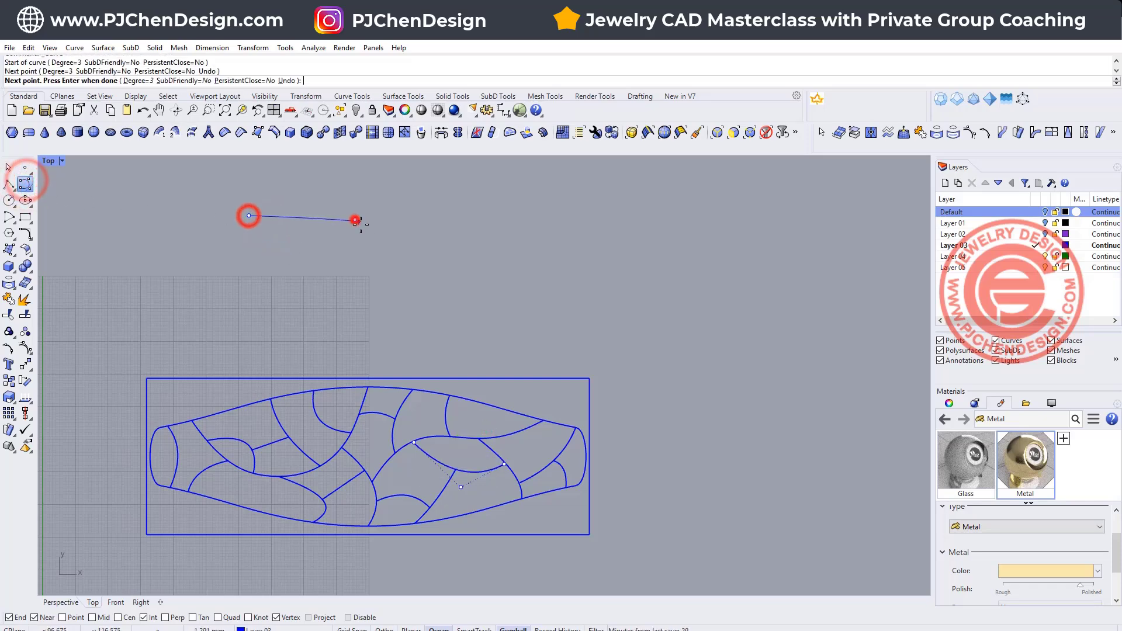
{"action": "left_click", "coordinate": [383, 266]}
{"action": "left_click", "coordinate": [389, 283]}
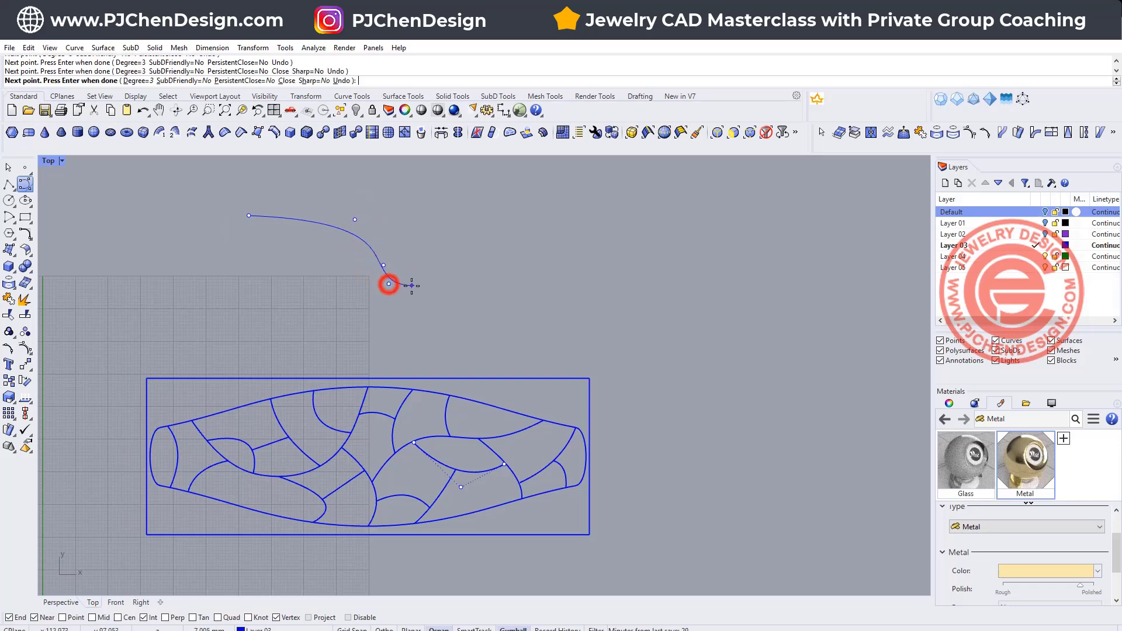
{"action": "key", "text": "Return"}
Step: Draw a four-point branch curve starting on the new arc and curving upward to the right of it
{"action": "key", "text": "Return"}
{"action": "left_click", "coordinate": [353, 241]}
{"action": "left_click", "coordinate": [379, 236]}
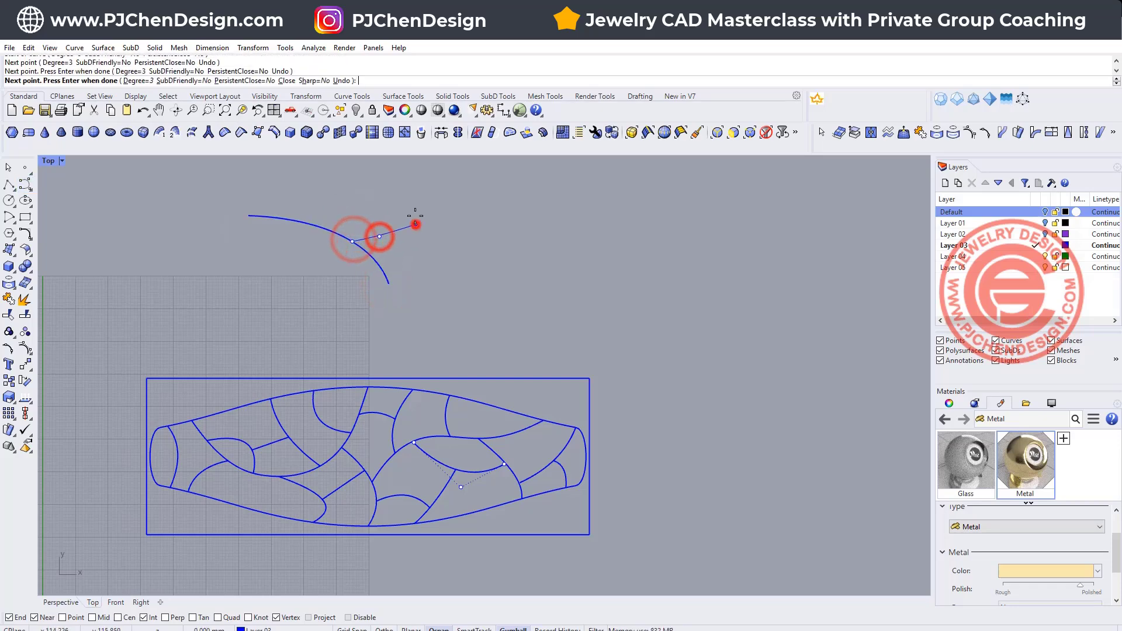
{"action": "left_click", "coordinate": [416, 224]}
{"action": "left_click", "coordinate": [413, 201]}
{"action": "key", "text": "Return"}
Step: Draw a three-point branch curve starting near the middle of the arc and bending downward
{"action": "key", "text": "Return"}
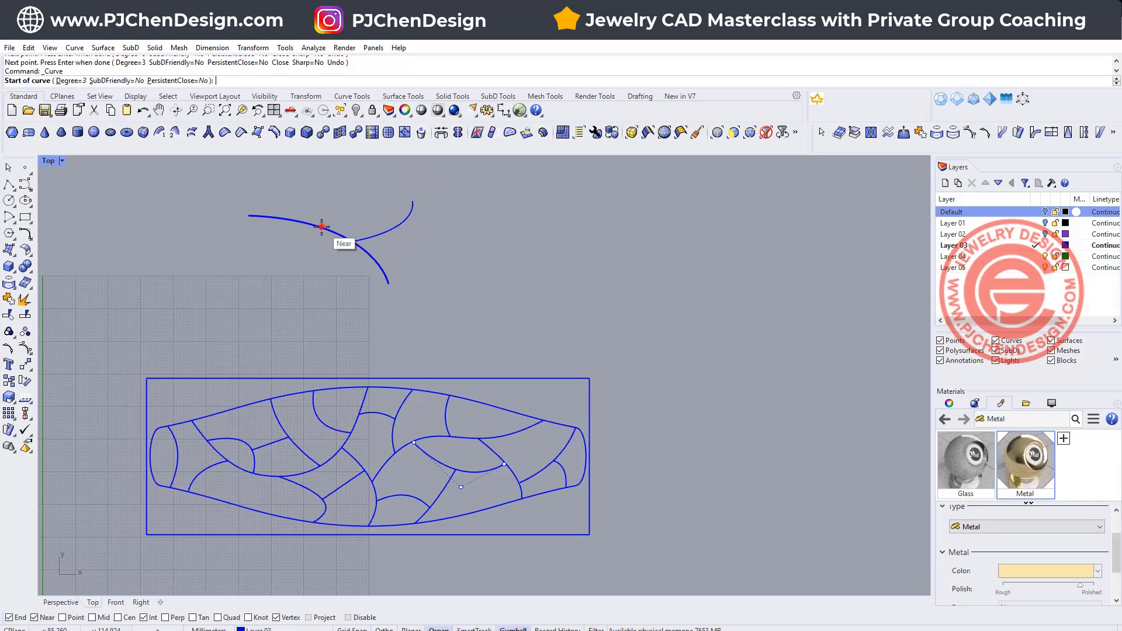
{"action": "left_click", "coordinate": [320, 228]}
{"action": "left_click", "coordinate": [325, 270]}
{"action": "left_click", "coordinate": [302, 304]}
{"action": "key", "text": "Return"}
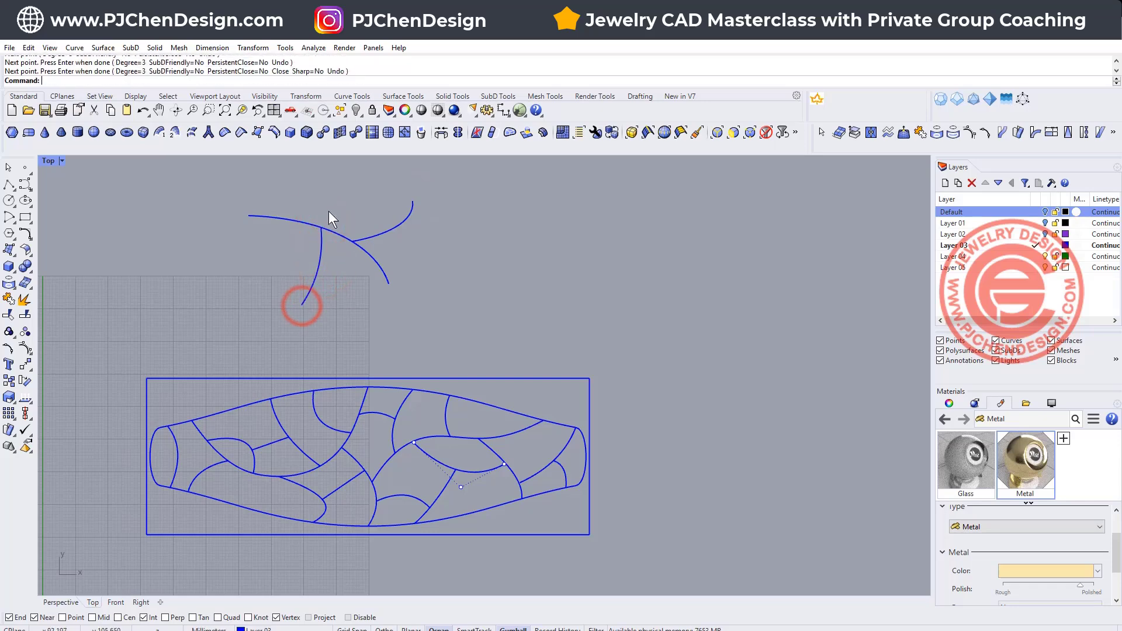
Step: Pipe the three test curves with round caps and a radius of 2 mm
{"action": "scroll", "coordinate": [339, 222], "scroll_direction": "up", "scroll_amount": 3}
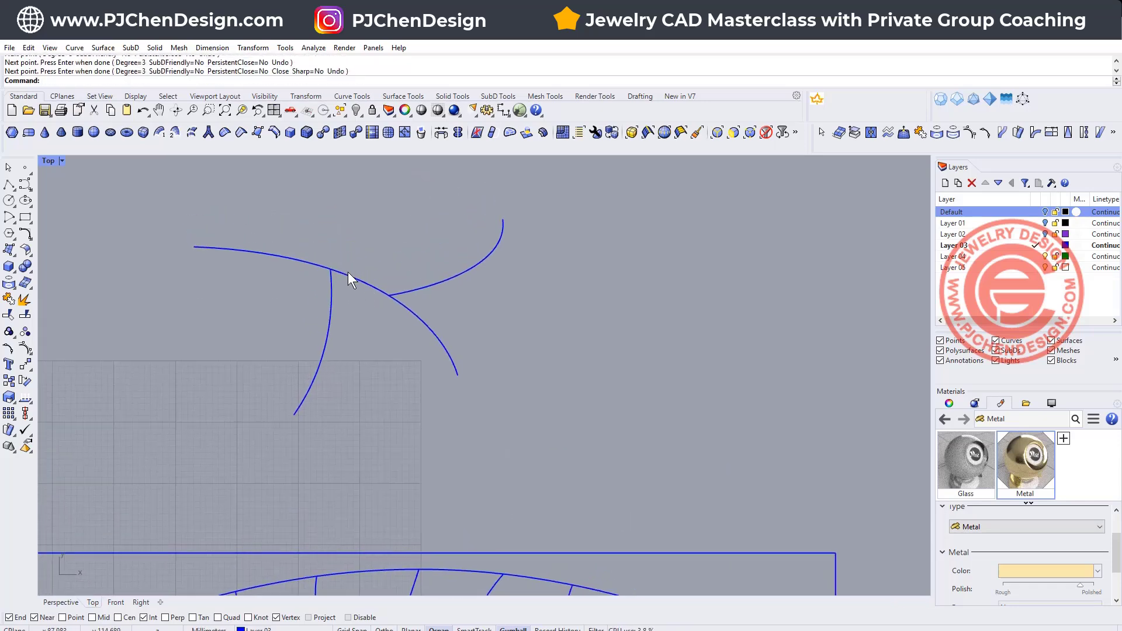
{"action": "left_click_drag", "start_coordinate": [573, 320], "coordinate": [205, 216]}
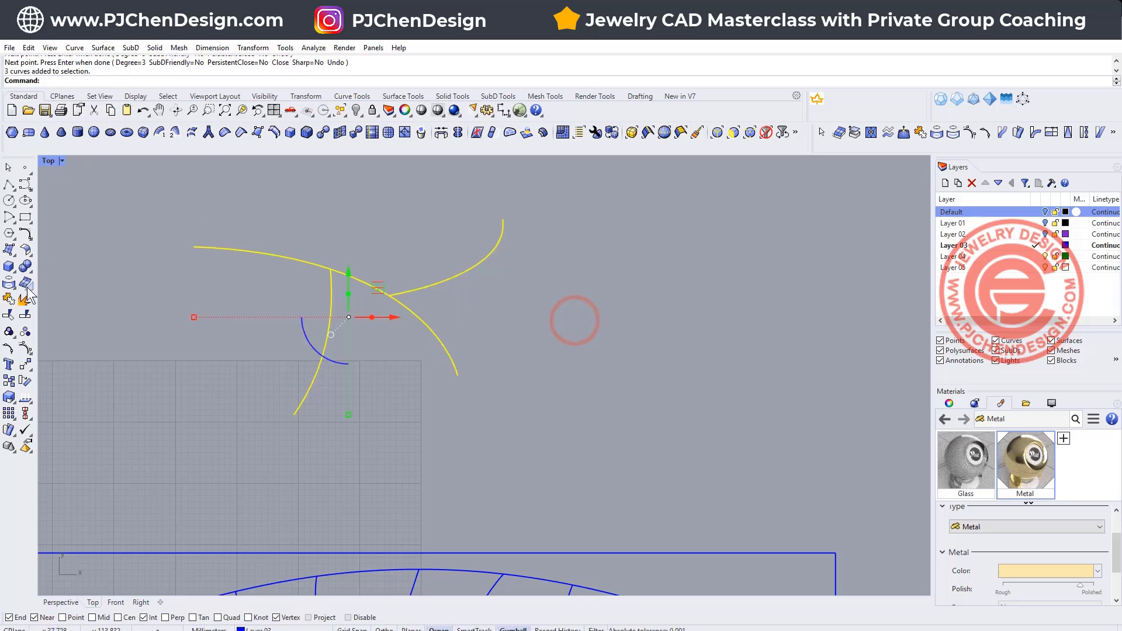
{"action": "left_click", "coordinate": [13, 271]}
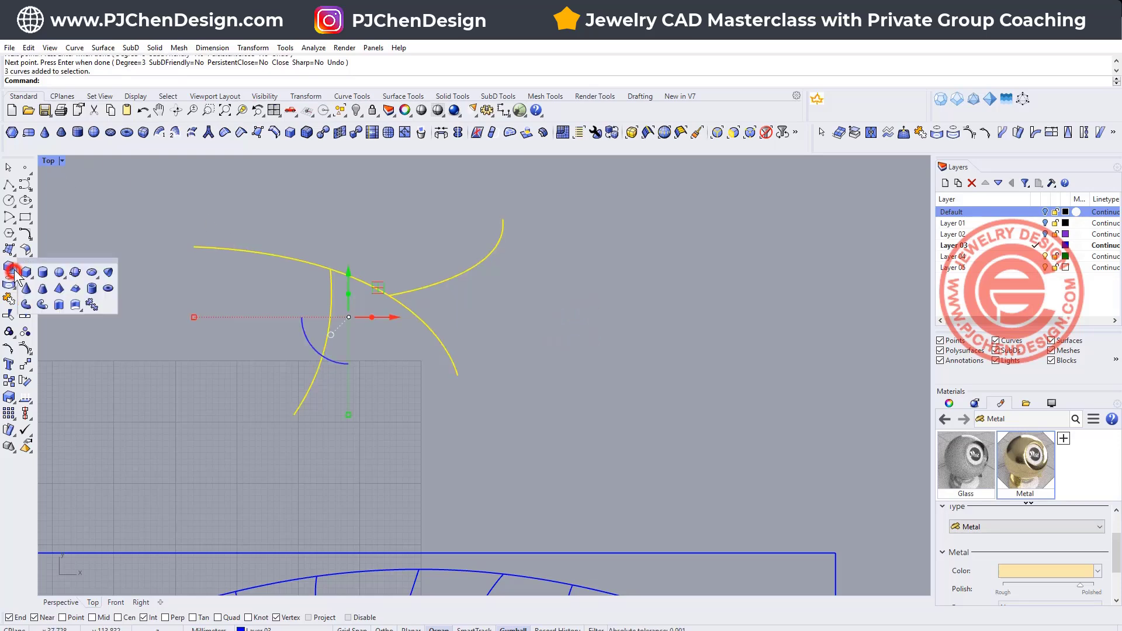
{"action": "left_click", "coordinate": [27, 272]}
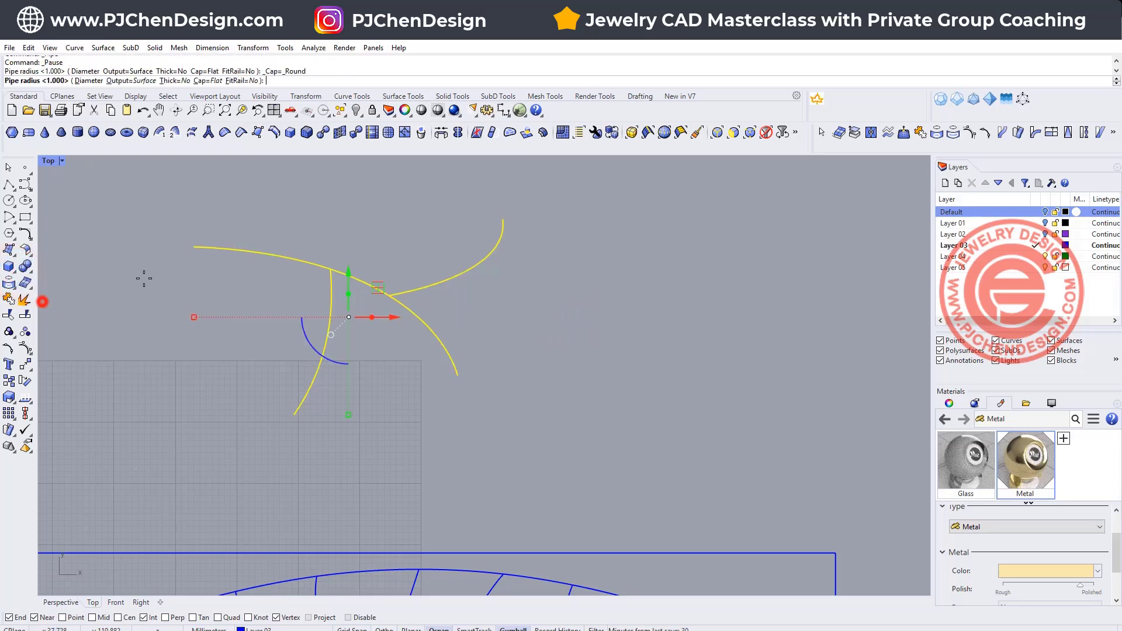
{"action": "left_click", "coordinate": [11, 268]}
{"action": "left_click", "coordinate": [45, 302]}
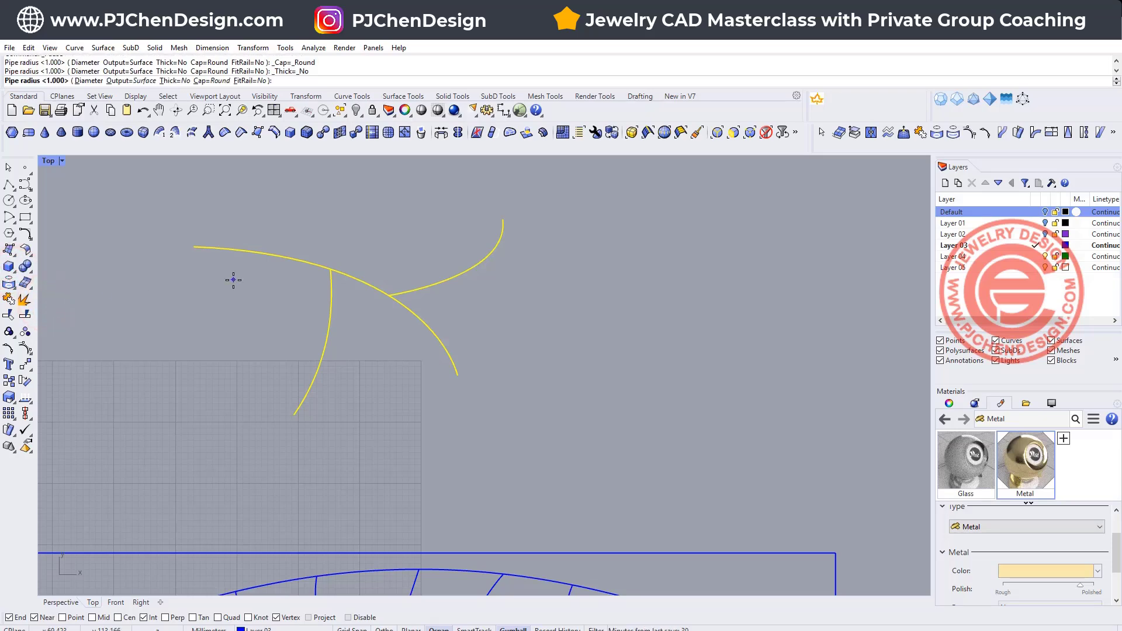
{"action": "type", "text": "2"}
{"action": "key", "text": "Return"}
{"action": "left_click", "coordinate": [606, 313]}
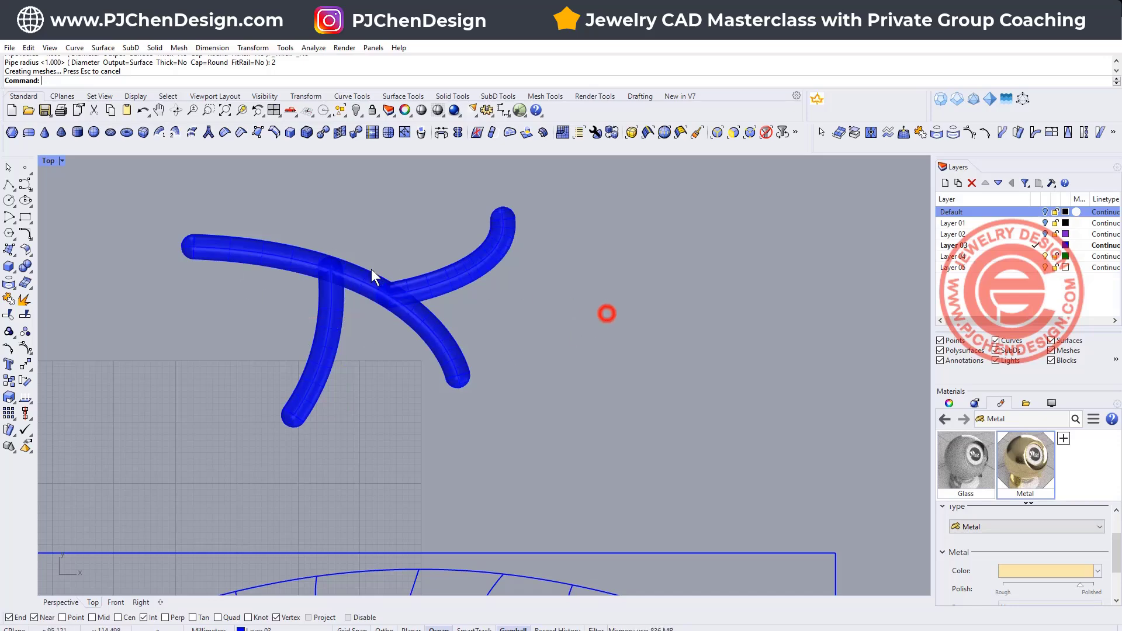
Step: Try to Boolean-union the three pipes, inspect their overlapping ends, and undo the operation
{"action": "scroll", "coordinate": [371, 269], "scroll_direction": "up", "scroll_amount": 5}
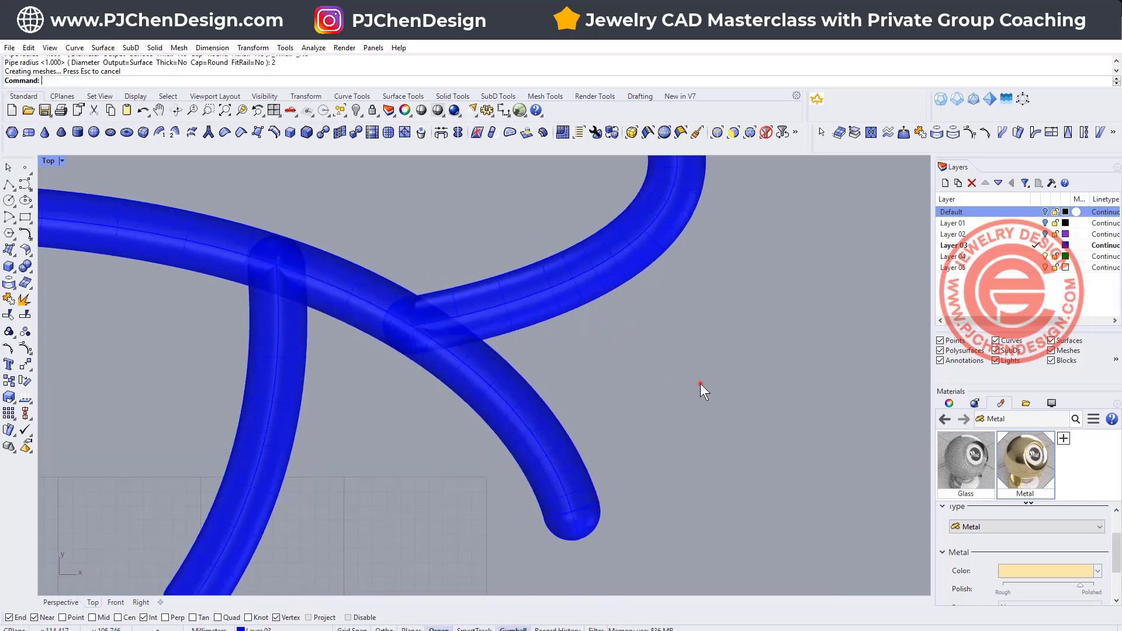
{"action": "left_click_drag", "start_coordinate": [700, 383], "coordinate": [145, 220]}
{"action": "left_click", "coordinate": [24, 266]}
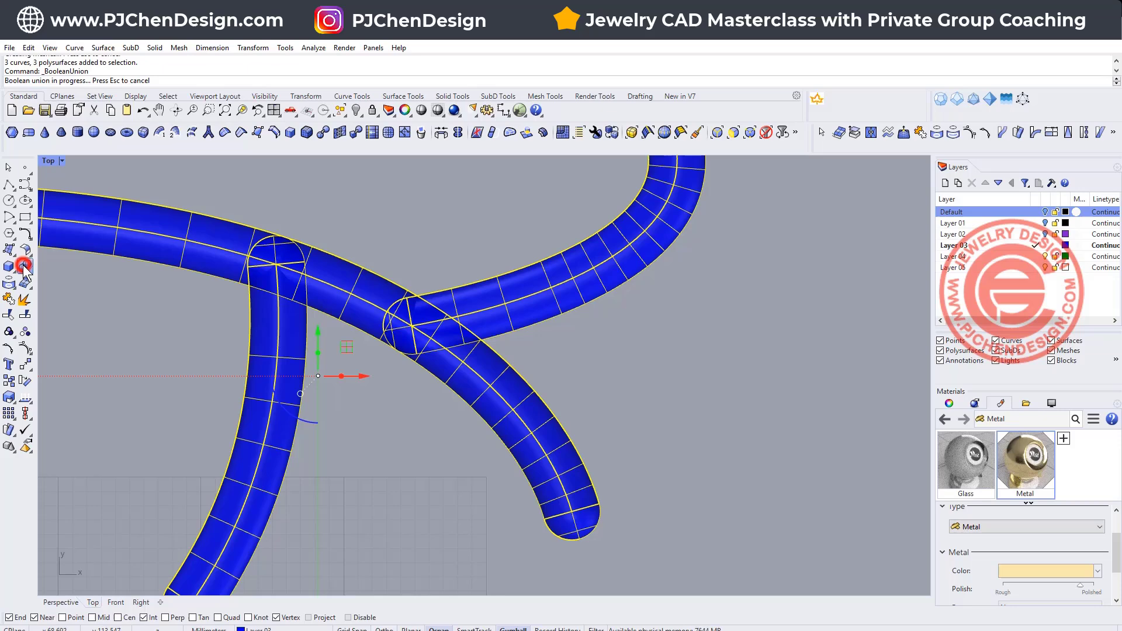
{"action": "scroll", "coordinate": [402, 335], "scroll_direction": "up", "scroll_amount": 3}
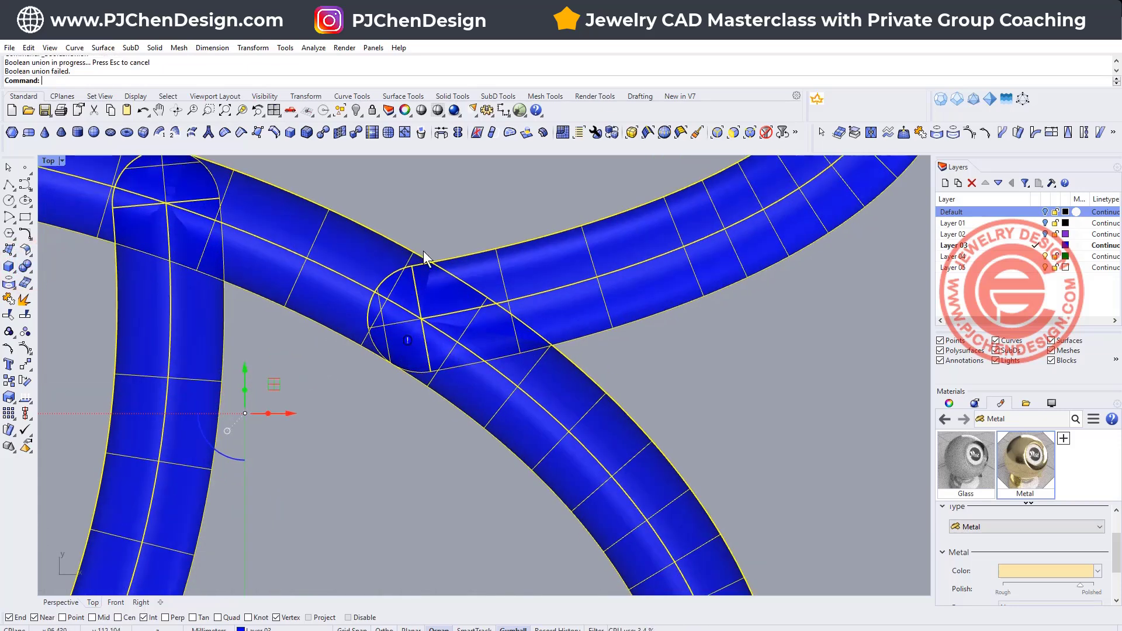
{"action": "scroll", "coordinate": [437, 357], "scroll_direction": "down", "scroll_amount": 3}
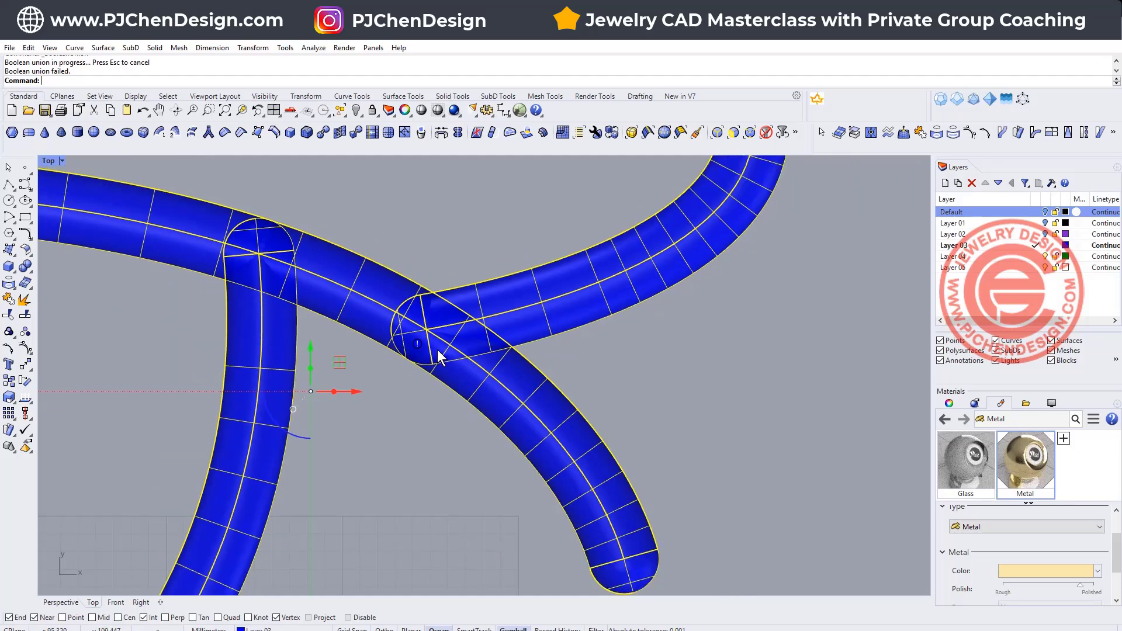
{"action": "key", "text": "ctrl+z"}
Step: Shift the upper branch pipe slightly to the right and the lower branch pipe slightly downward, off the main pipe's centerline
{"action": "left_click", "coordinate": [687, 330]}
{"action": "left_click", "coordinate": [586, 290]}
{"action": "left_click", "coordinate": [630, 330]}
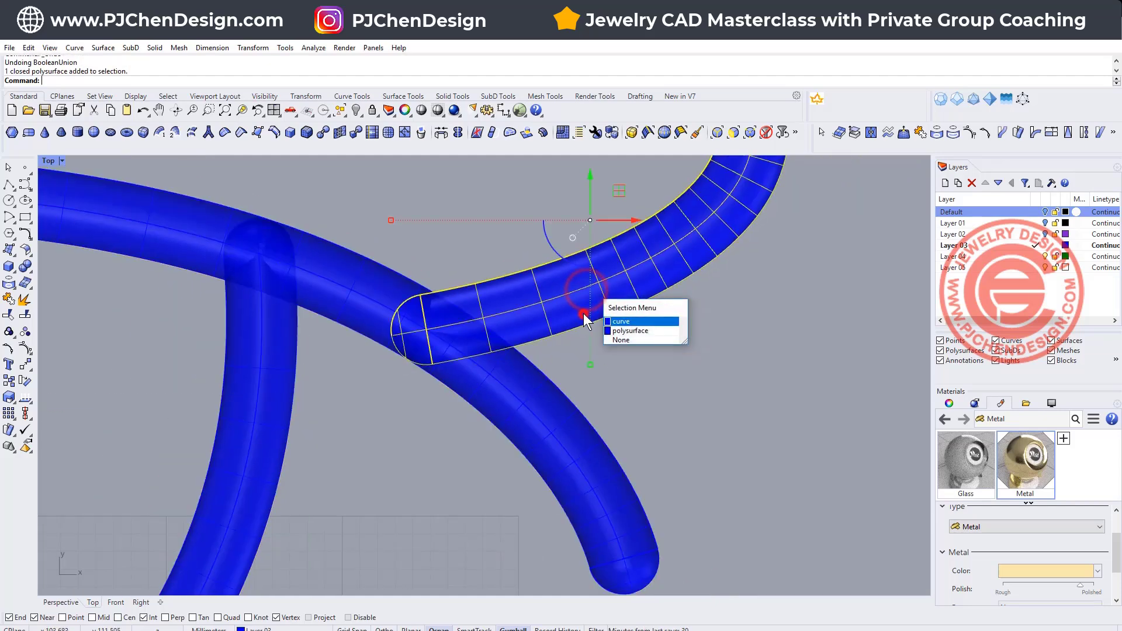
{"action": "left_click_drag", "start_coordinate": [619, 189], "coordinate": [627, 191]}
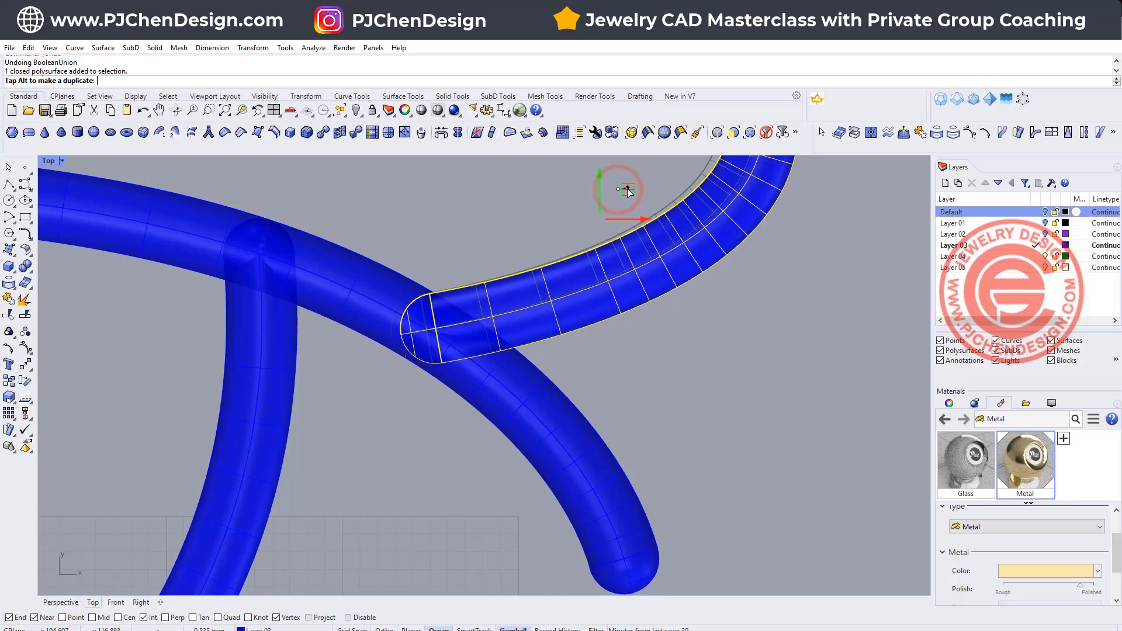
{"action": "left_click", "coordinate": [281, 351]}
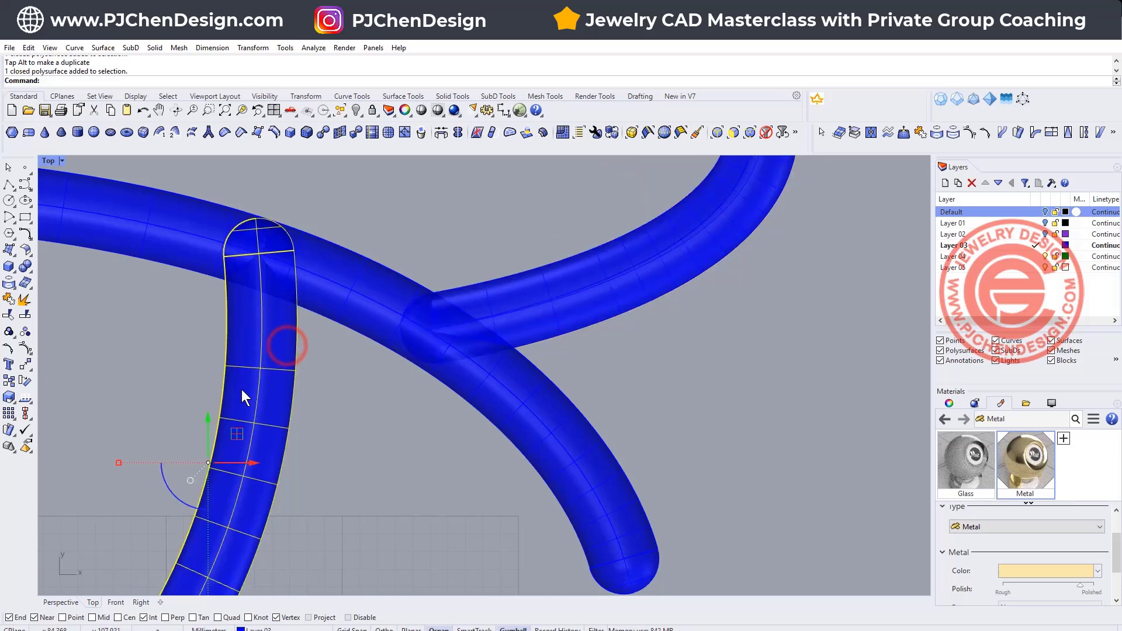
{"action": "left_click_drag", "start_coordinate": [206, 419], "coordinate": [205, 425]}
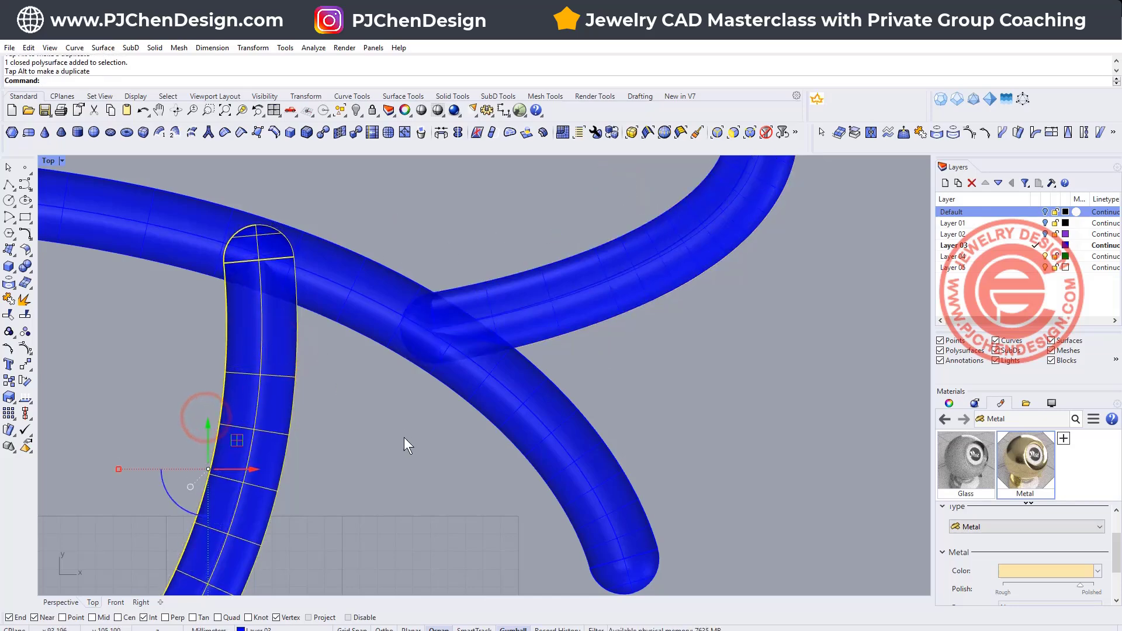
{"action": "left_click", "coordinate": [409, 456]}
Step: Boolean-union the main pipe with its two shifted branch pipes
{"action": "left_click_drag", "start_coordinate": [820, 407], "coordinate": [228, 225]}
{"action": "left_click", "coordinate": [25, 266]}
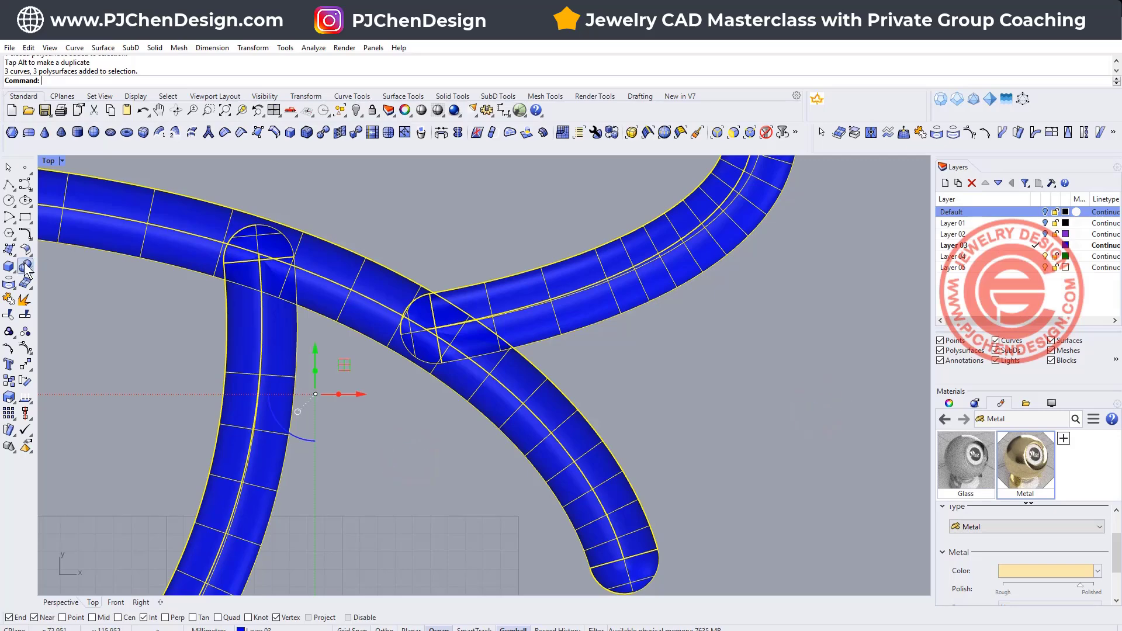
{"action": "left_click", "coordinate": [155, 331]}
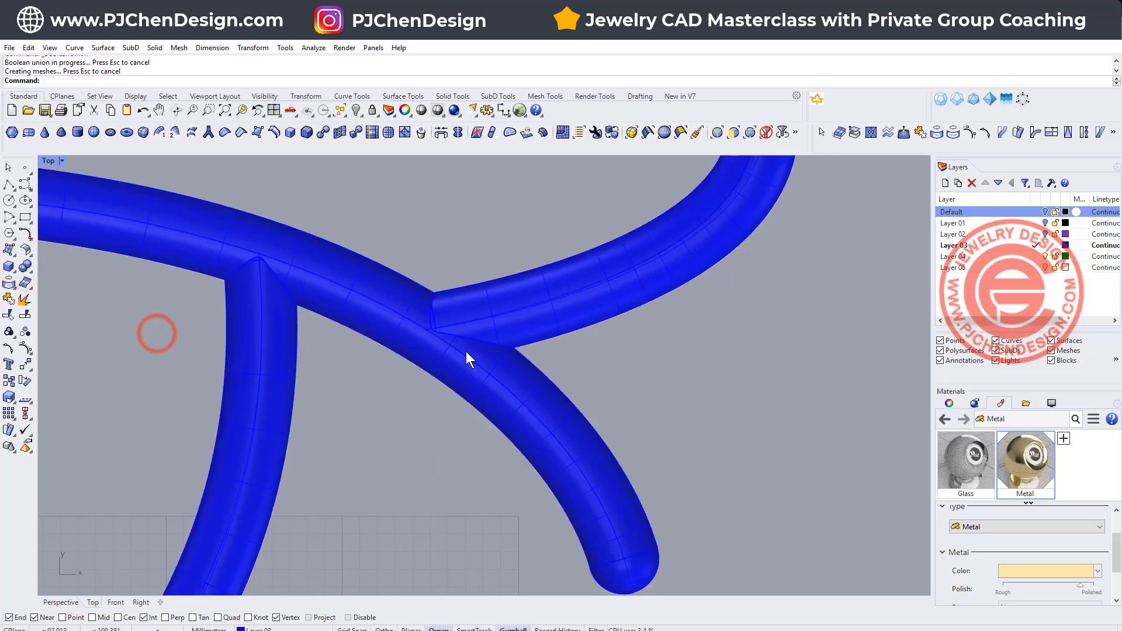
Step: Examine the junctions of the united pipes up close, first in Ghosted and then in Rendered display
{"action": "scroll", "coordinate": [496, 324], "scroll_direction": "up", "scroll_amount": 4}
{"action": "right_click_drag", "start_coordinate": [492, 303], "coordinate": [488, 330]}
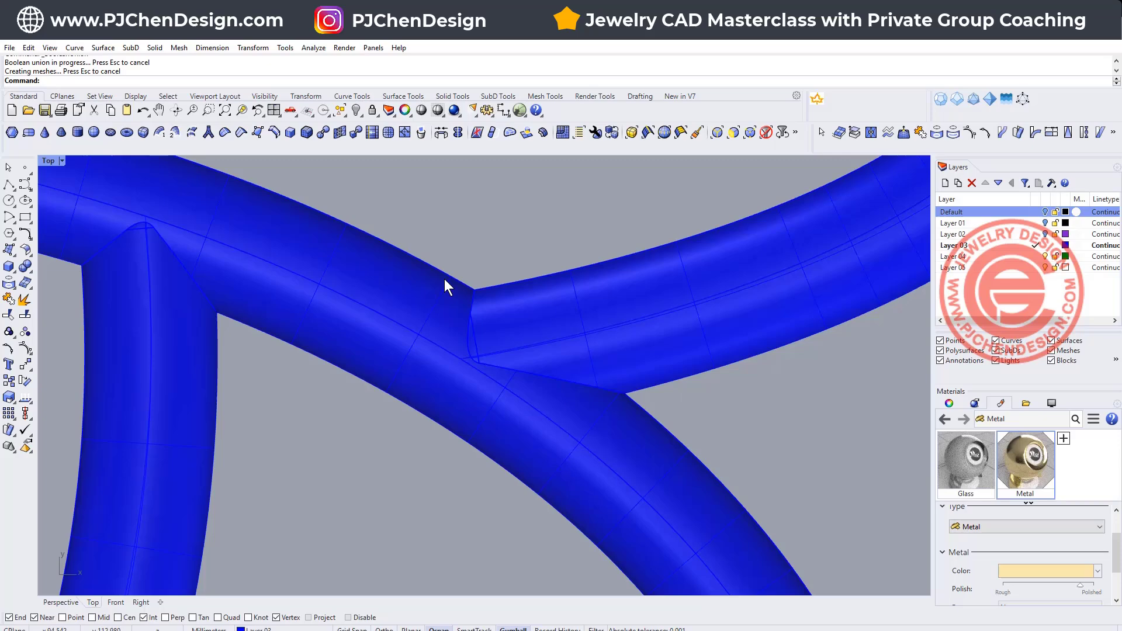
{"action": "scroll", "coordinate": [584, 394], "scroll_direction": "down", "scroll_amount": 3}
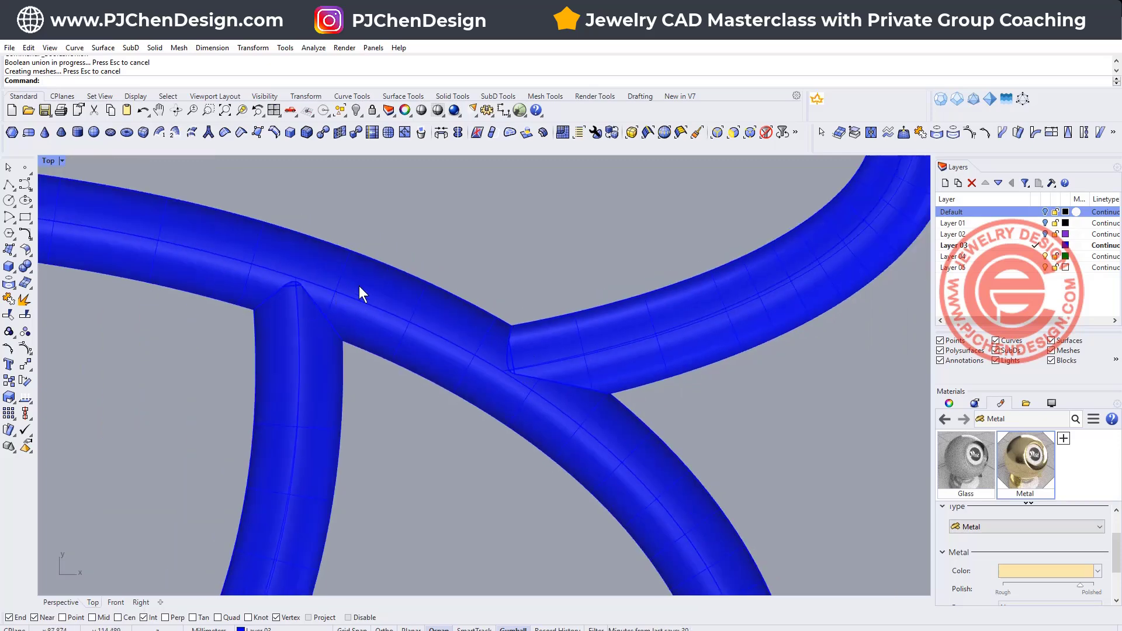
{"action": "scroll", "coordinate": [409, 292], "scroll_direction": "down", "scroll_amount": 4}
{"action": "scroll", "coordinate": [394, 311], "scroll_direction": "up", "scroll_amount": 2}
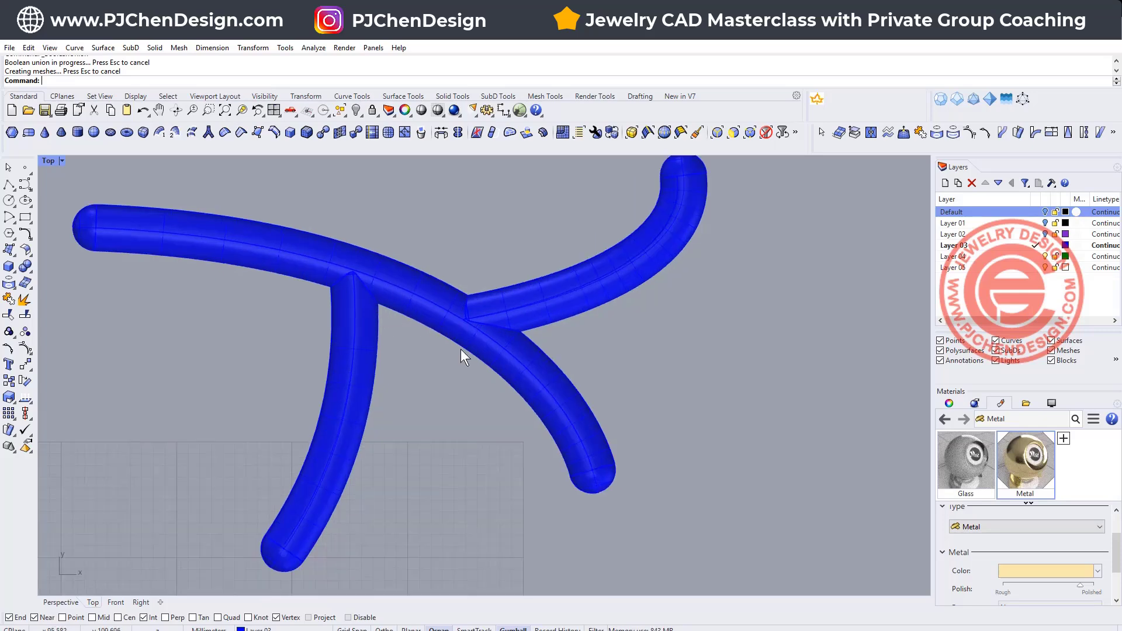
{"action": "scroll", "coordinate": [485, 317], "scroll_direction": "up", "scroll_amount": 2}
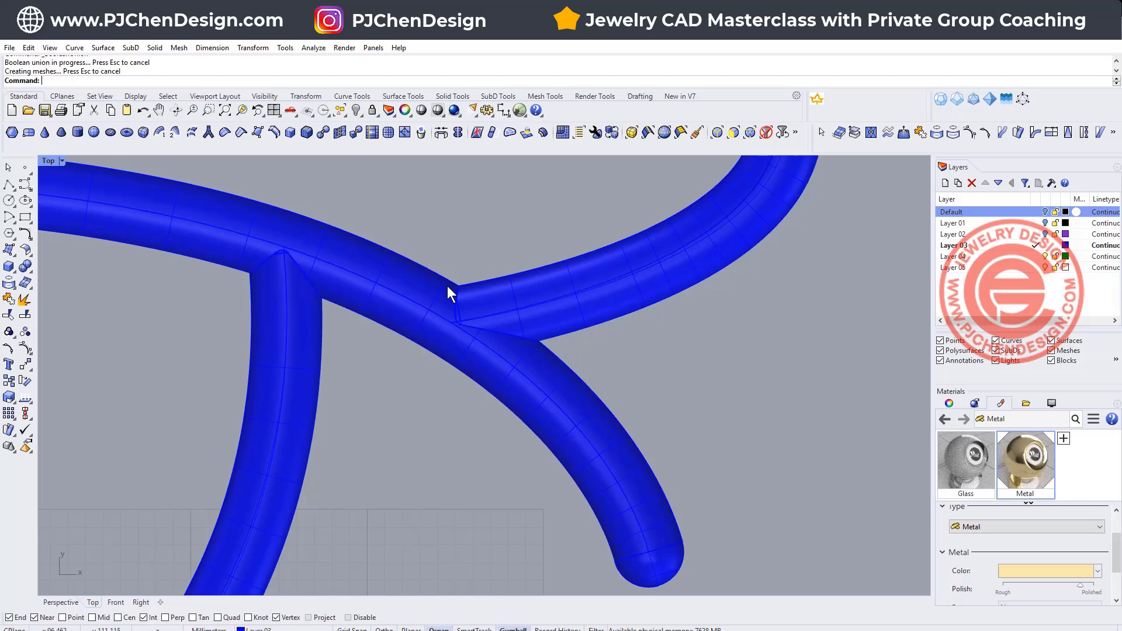
{"action": "left_click", "coordinate": [65, 162]}
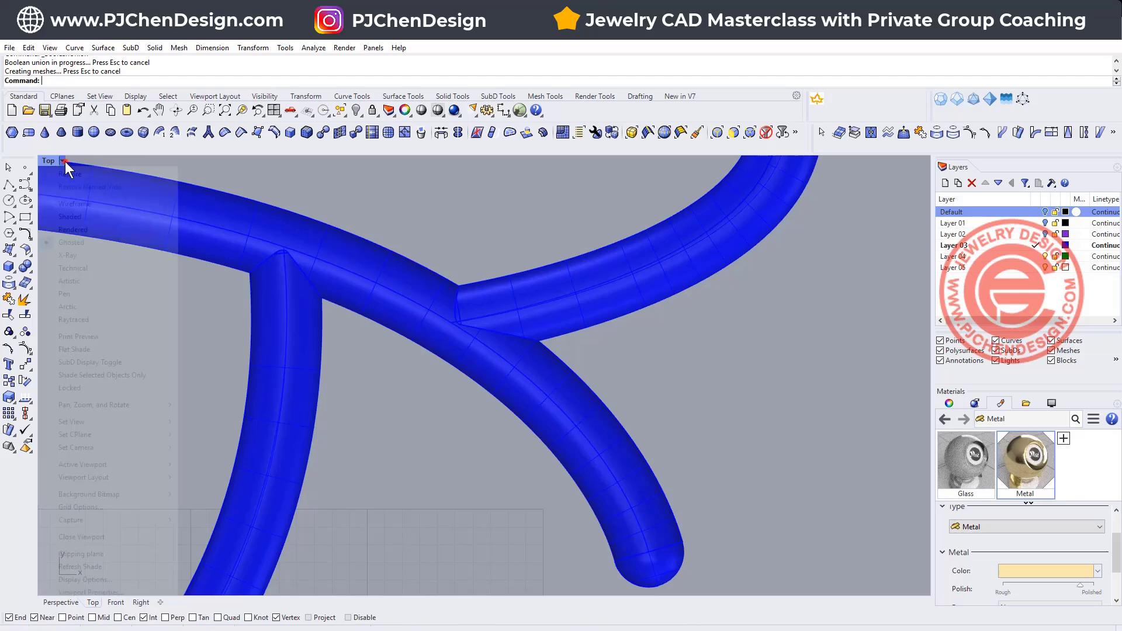
{"action": "left_click", "coordinate": [88, 231]}
{"action": "scroll", "coordinate": [438, 316], "scroll_direction": "up", "scroll_amount": 2}
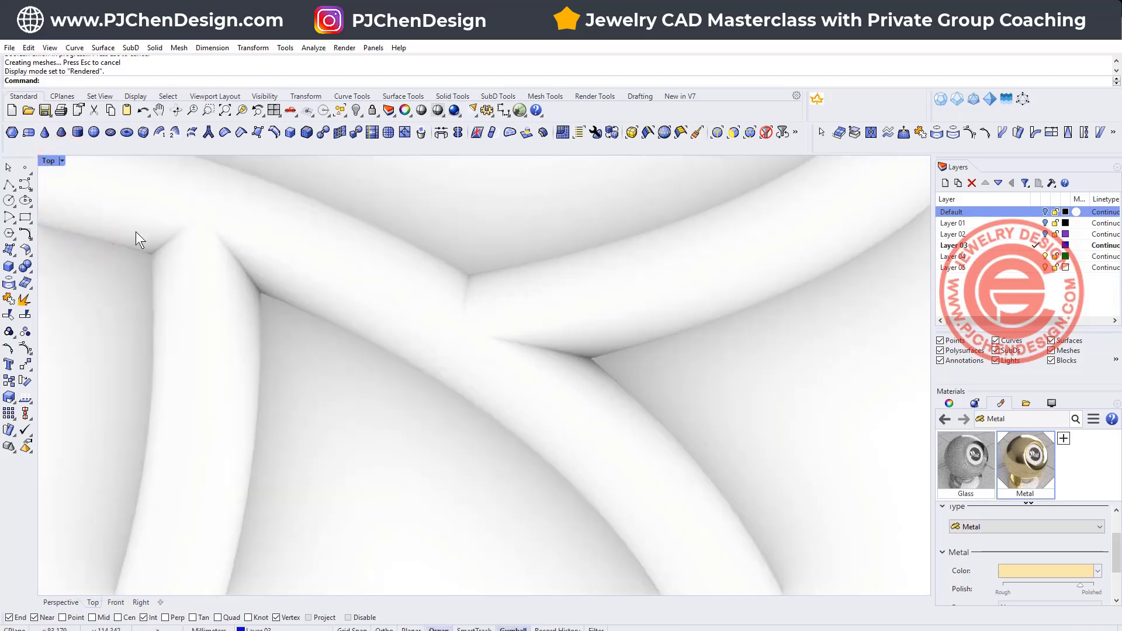
{"action": "scroll", "coordinate": [636, 364], "scroll_direction": "down", "scroll_amount": 3}
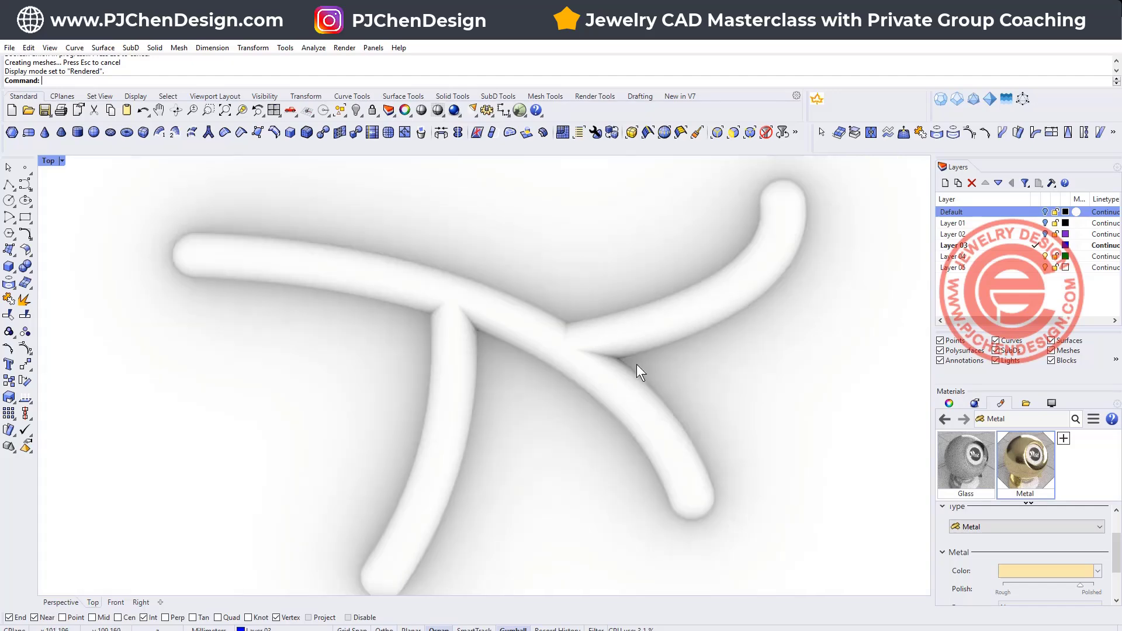
Step: Move the united pipe solid to the right, clear of the three original curves
{"action": "left_click", "coordinate": [626, 405]}
{"action": "scroll", "coordinate": [627, 405], "scroll_direction": "down", "scroll_amount": 2}
{"action": "left_click_drag", "start_coordinate": [501, 363], "coordinate": [873, 361]}
{"action": "left_click", "coordinate": [686, 383]}
Step: Set the Top view back to Ghosted display with the three bare curves framed beside the pipe solid
{"action": "left_click", "coordinate": [62, 160]}
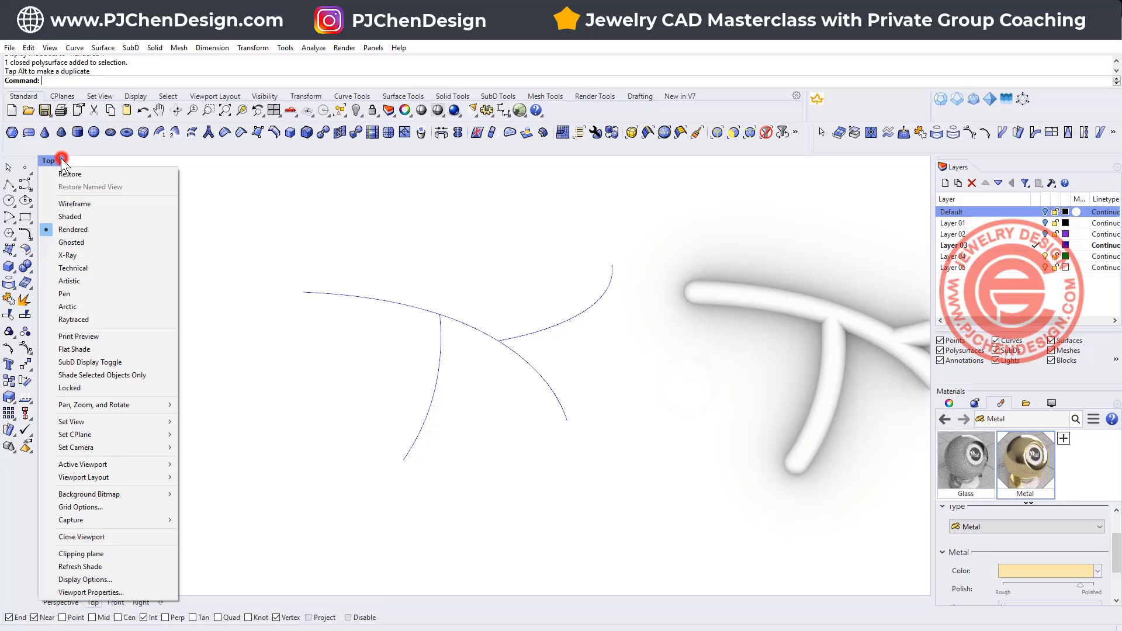
{"action": "left_click", "coordinate": [87, 243]}
{"action": "right_click_drag", "start_coordinate": [441, 319], "coordinate": [357, 316]}
{"action": "scroll", "coordinate": [401, 325], "scroll_direction": "up", "scroll_amount": 2}
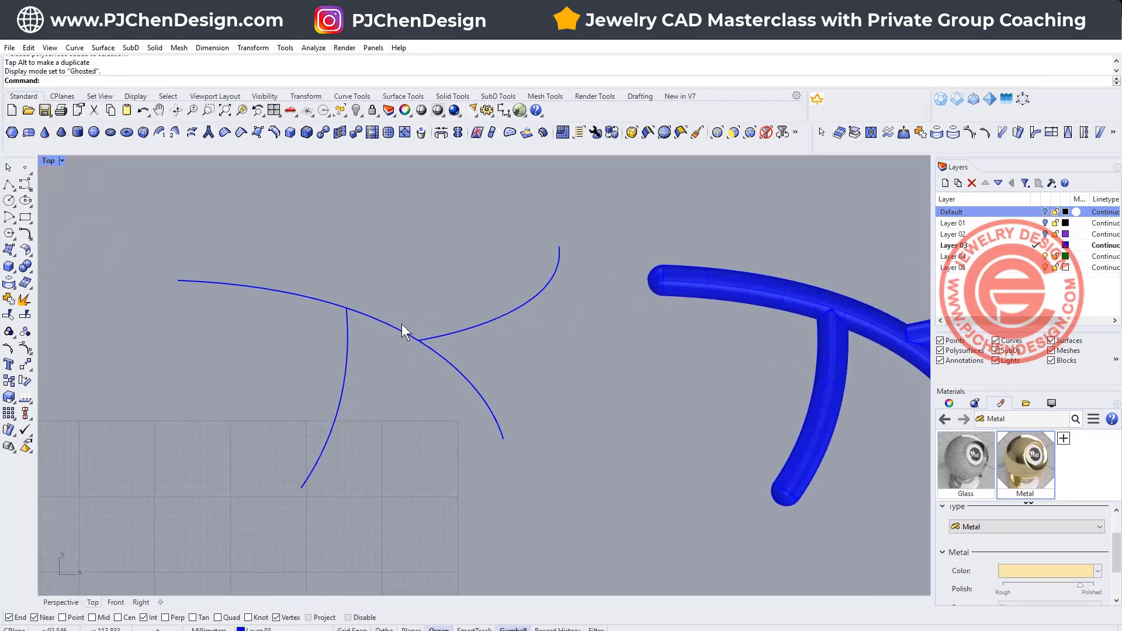
{"action": "scroll", "coordinate": [402, 324], "scroll_direction": "up", "scroll_amount": 1}
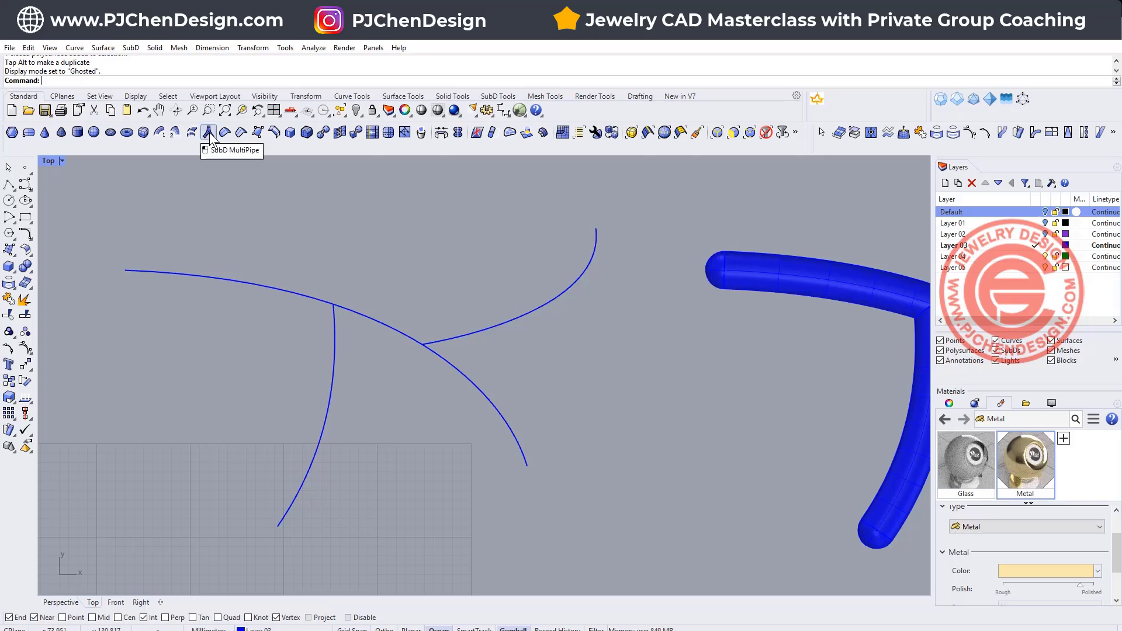
Step: Make the main curve and its two branch curves SubD friendly
{"action": "left_click", "coordinate": [429, 271]}
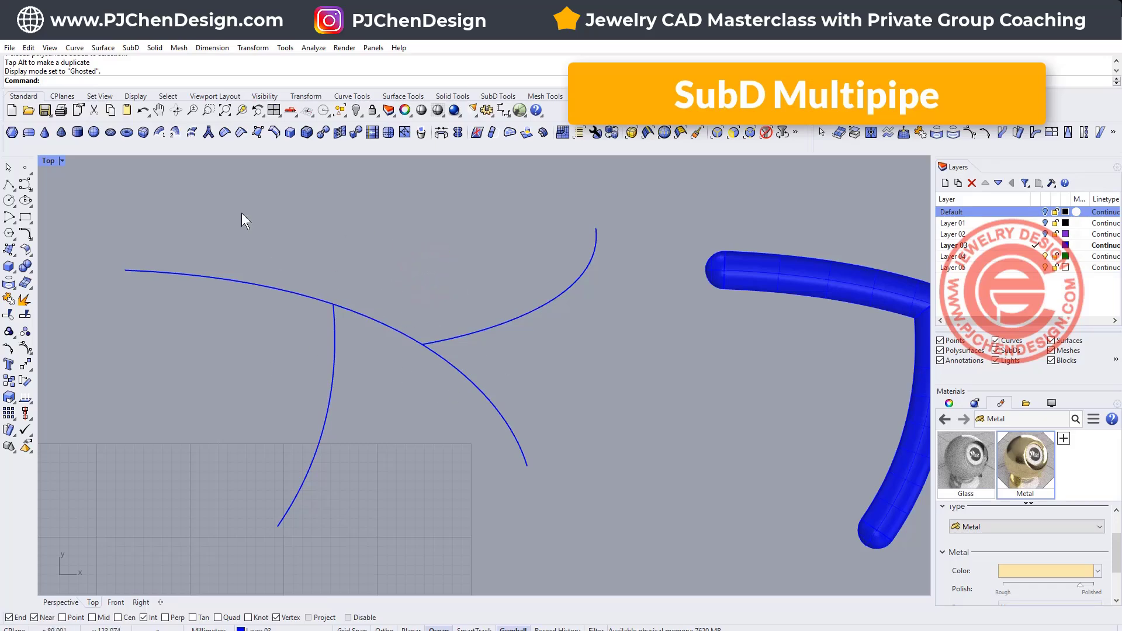
{"action": "left_click", "coordinate": [271, 293]}
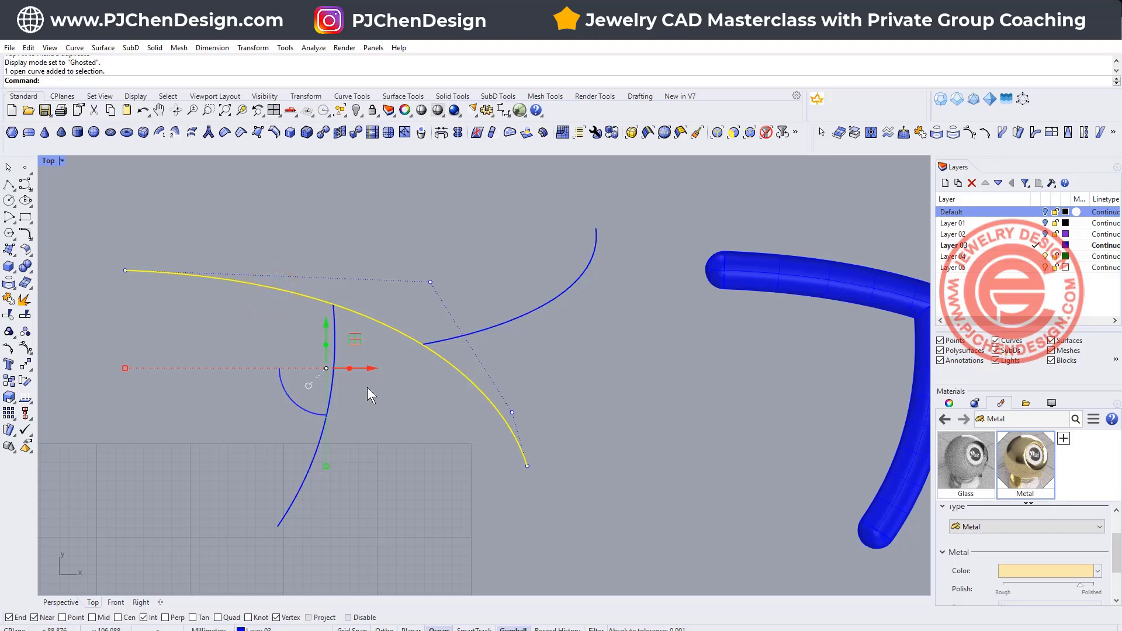
{"action": "left_click", "coordinate": [593, 361]}
{"action": "left_click_drag", "start_coordinate": [609, 391], "coordinate": [223, 241]}
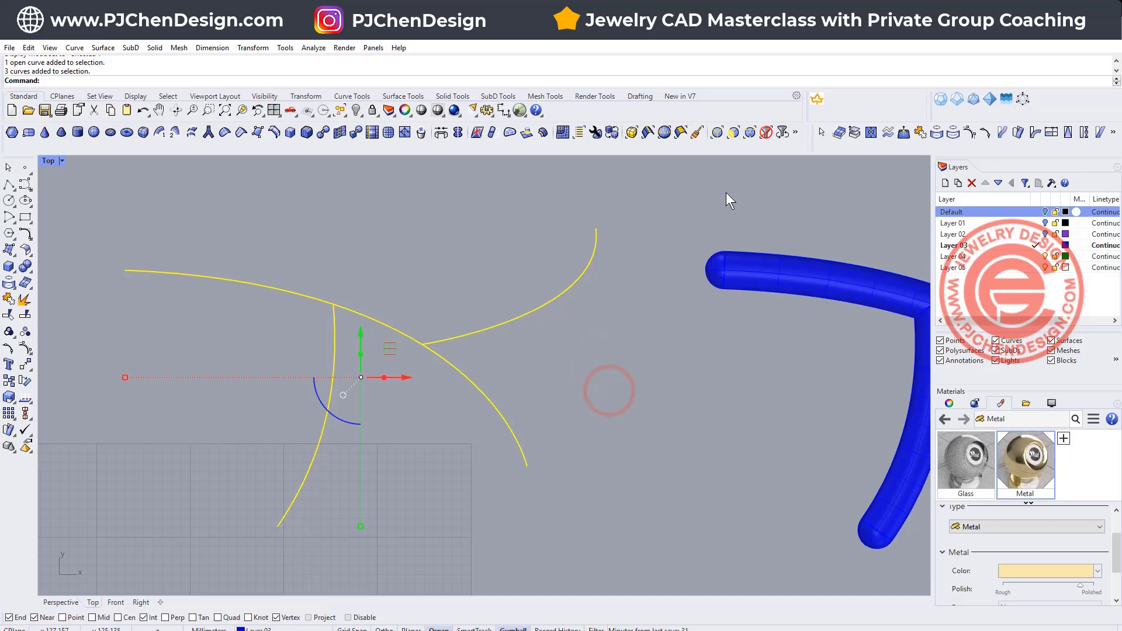
{"action": "left_click", "coordinate": [797, 134]}
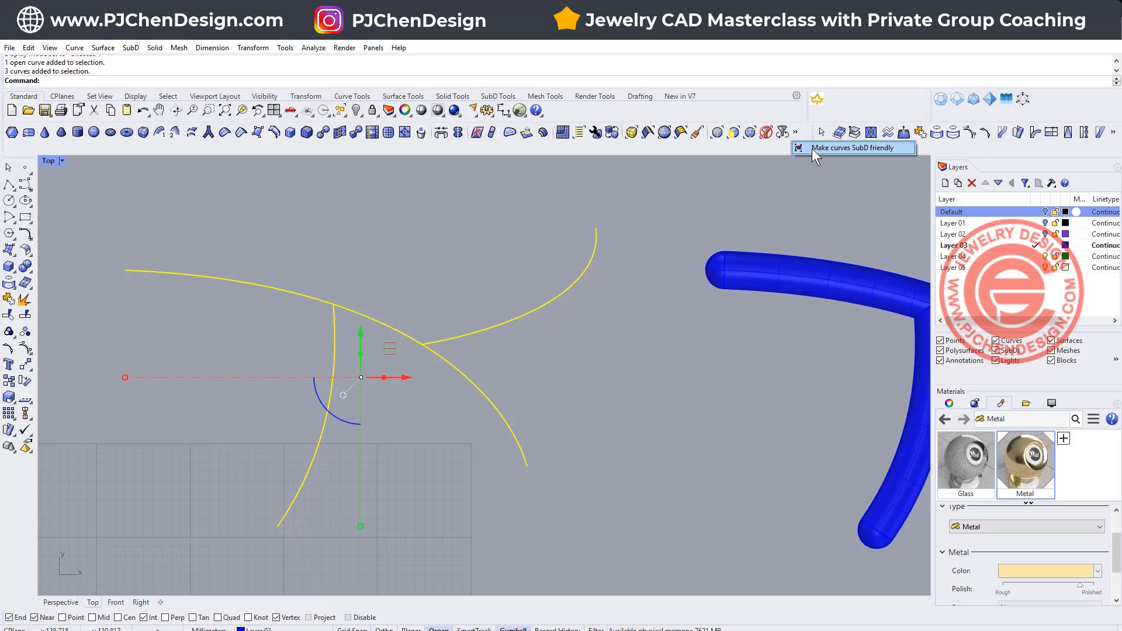
{"action": "left_click", "coordinate": [812, 149]}
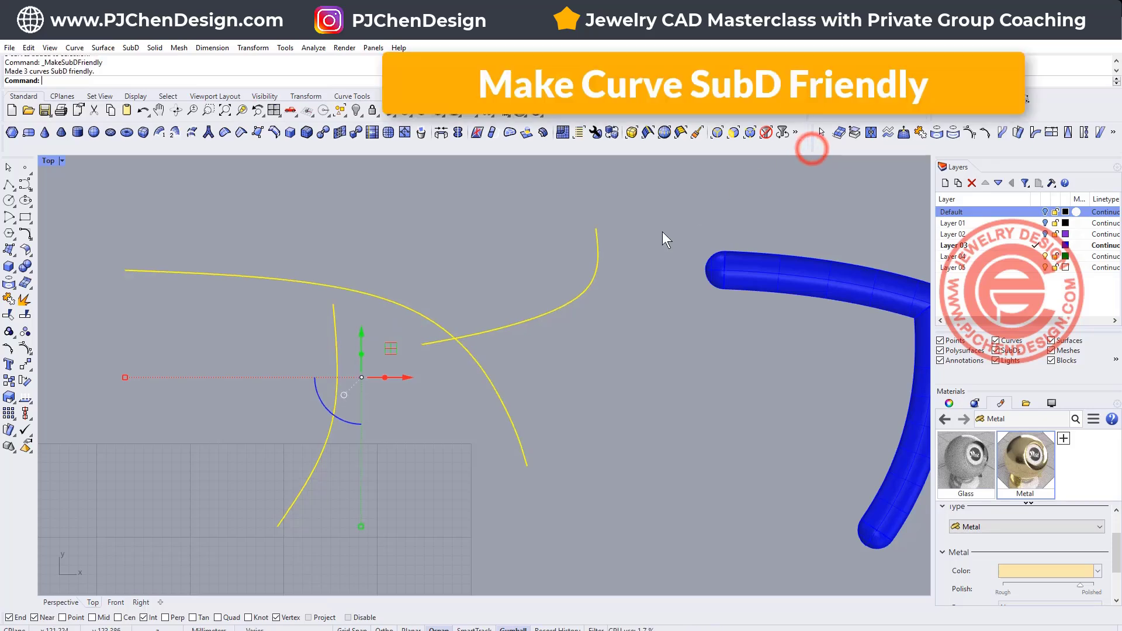
Step: Move the upper end control point of the lower branch curve onto the main curve with the Near snap
{"action": "left_click", "coordinate": [334, 306]}
{"action": "left_click_drag", "start_coordinate": [272, 237], "coordinate": [369, 314]}
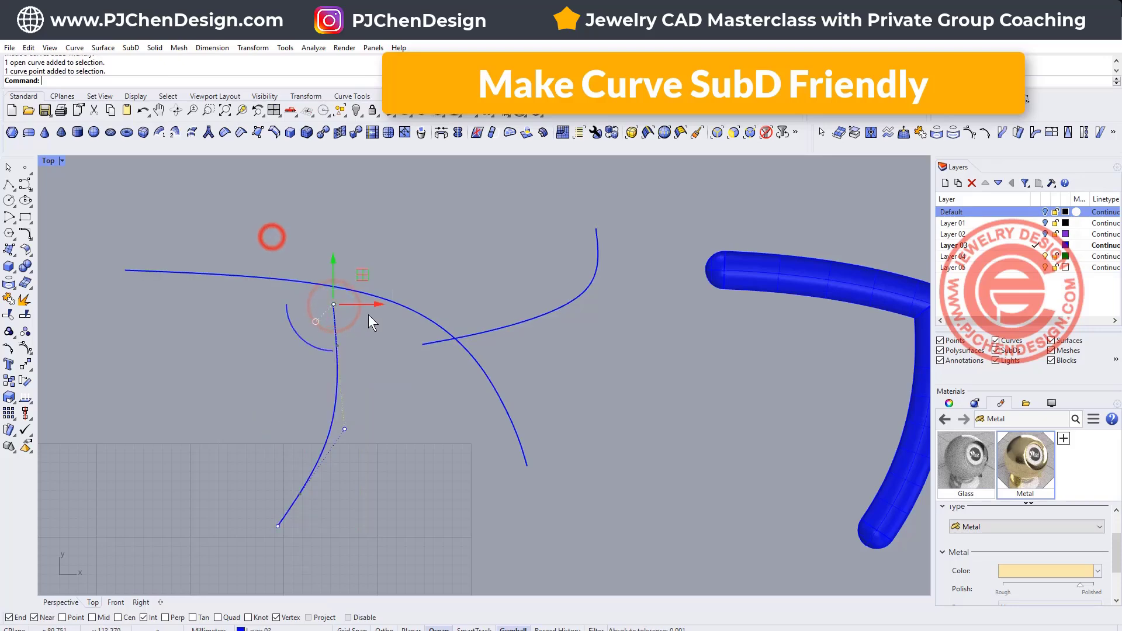
{"action": "left_click", "coordinate": [24, 348]}
{"action": "left_click_drag", "start_coordinate": [291, 237], "coordinate": [367, 321]}
{"action": "key", "text": "Return"}
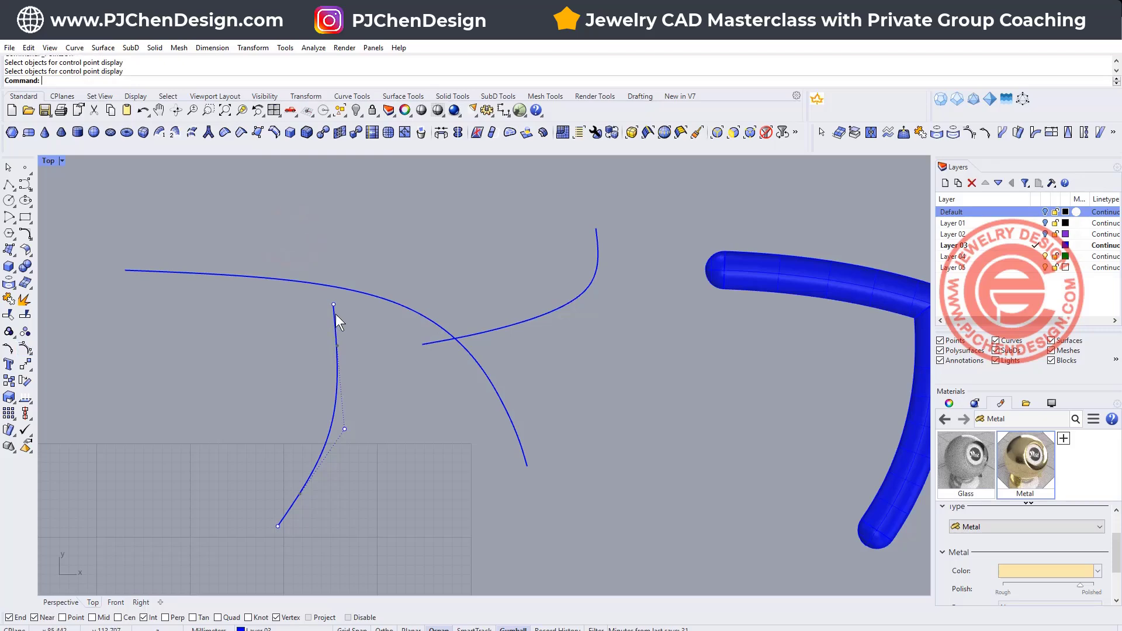
{"action": "left_click", "coordinate": [336, 314]}
{"action": "left_click", "coordinate": [294, 240]}
{"action": "left_click", "coordinate": [332, 307]}
{"action": "left_click_drag", "start_coordinate": [275, 230], "coordinate": [401, 325]}
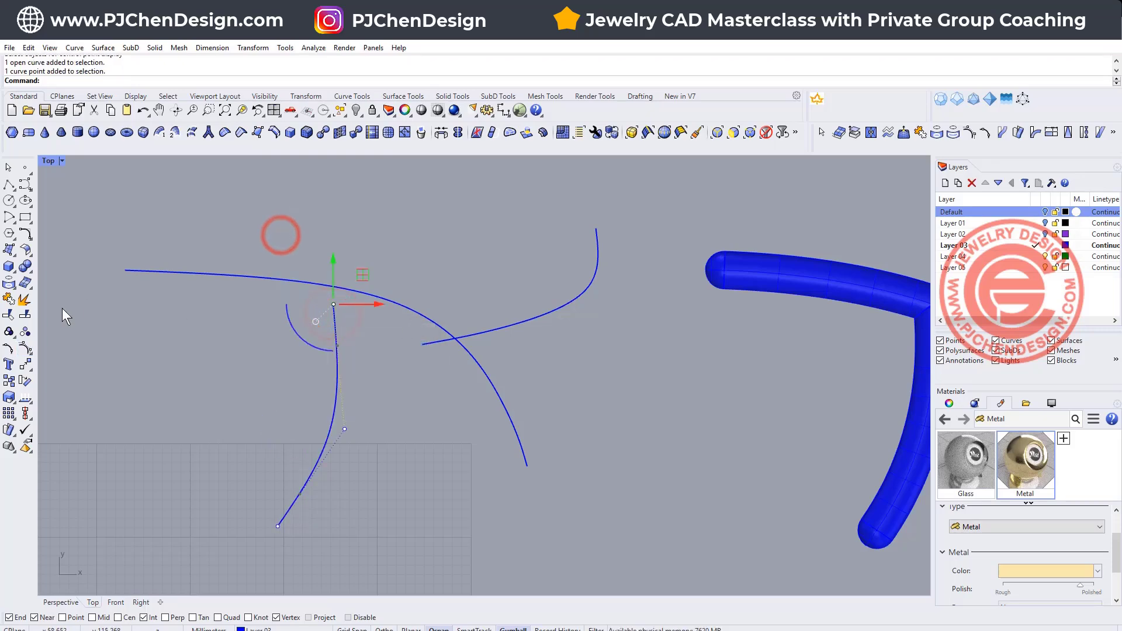
{"action": "left_click", "coordinate": [25, 364]}
{"action": "left_click", "coordinate": [333, 304]}
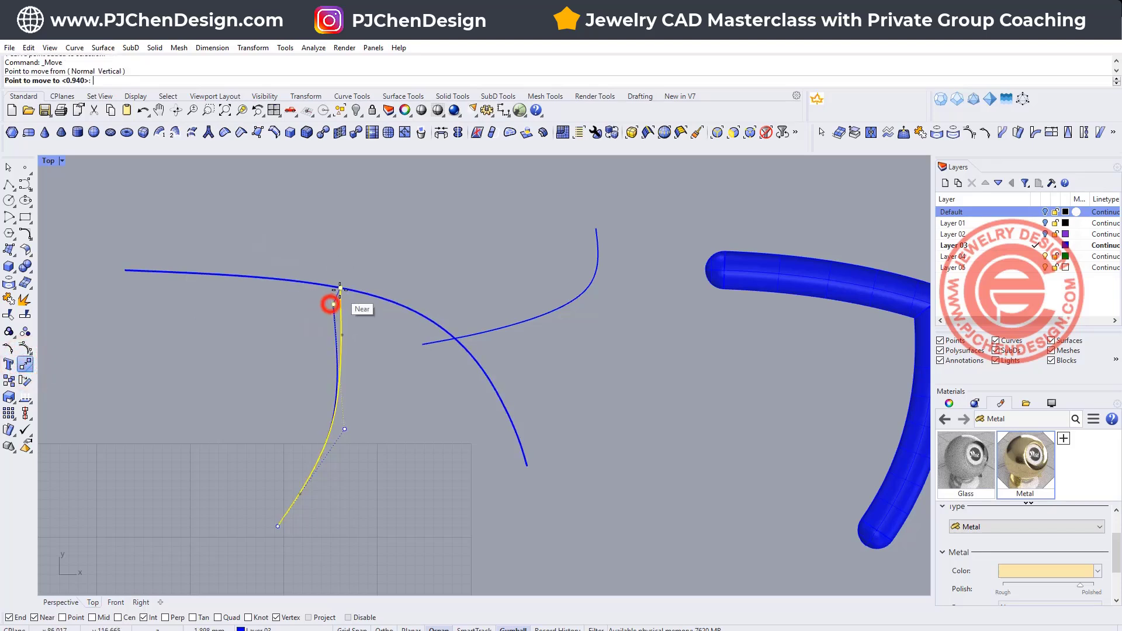
{"action": "left_click", "coordinate": [337, 291]}
Step: Move the inner end control point of the upper branch curve onto the main curve
{"action": "left_click", "coordinate": [418, 344]}
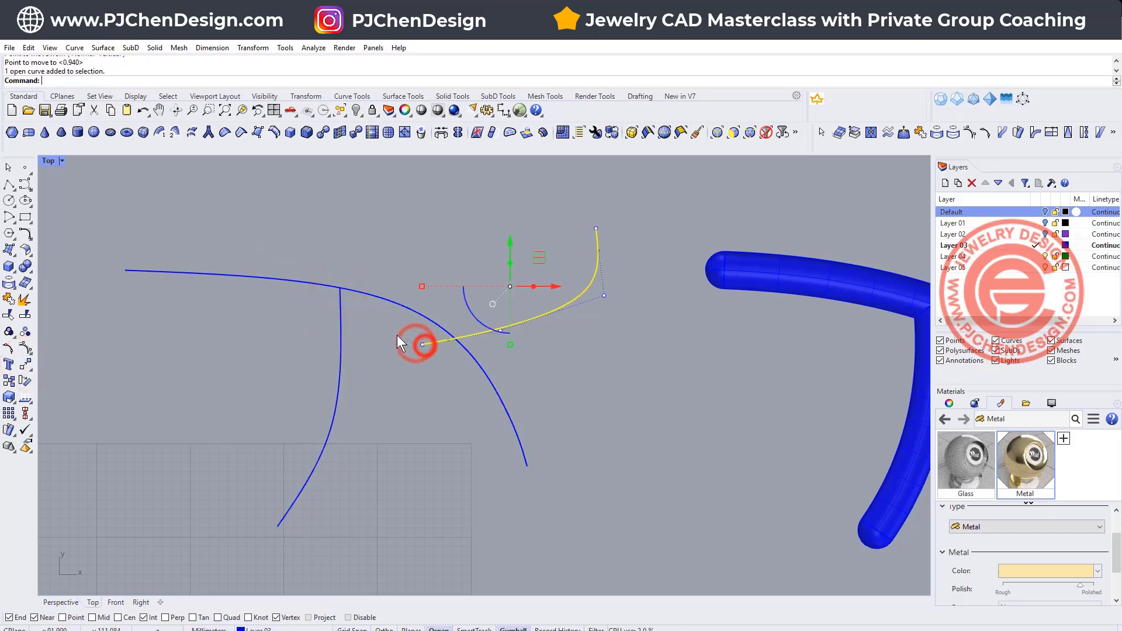
{"action": "left_click_drag", "start_coordinate": [398, 330], "coordinate": [441, 372]}
{"action": "right_click", "coordinate": [429, 416]}
{"action": "left_click", "coordinate": [423, 345]}
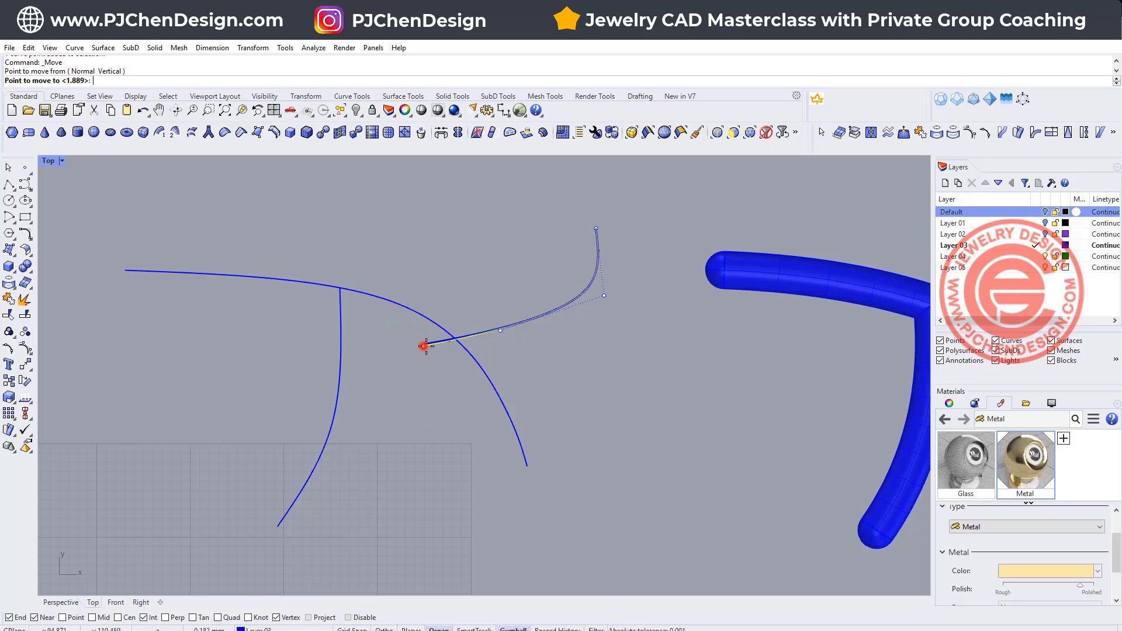
{"action": "left_click", "coordinate": [470, 351]}
Step: Create a SubD MultiPipe from the three joined-up test curves with radius 2, capped ends and 0 strut divisions
{"action": "scroll", "coordinate": [503, 268], "scroll_direction": "down", "scroll_amount": 3}
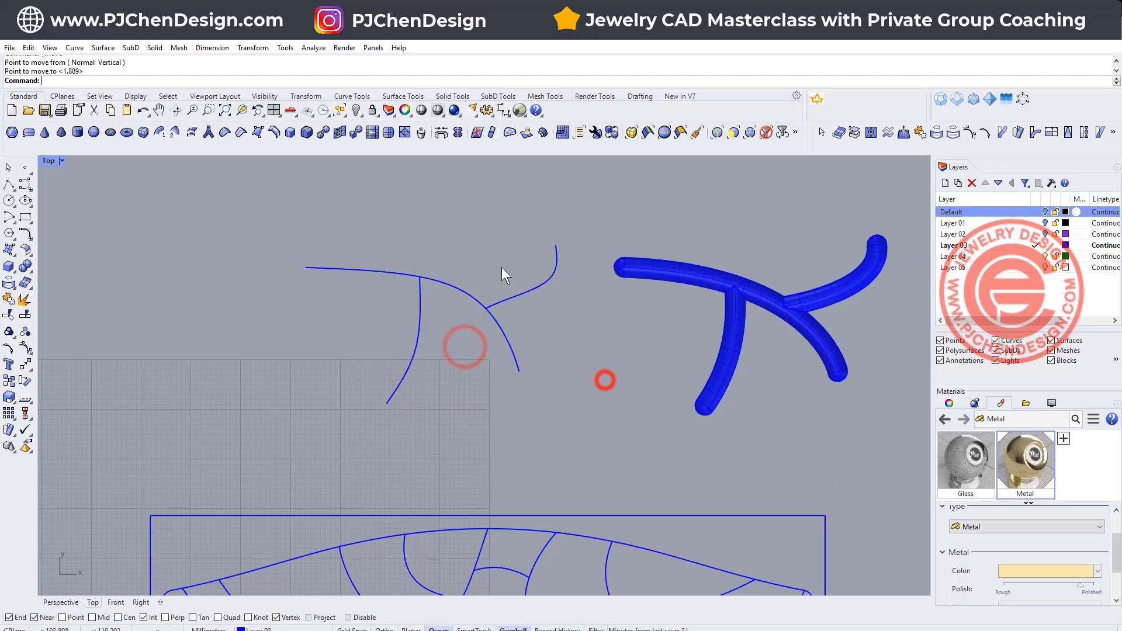
{"action": "right_click_drag", "start_coordinate": [502, 267], "coordinate": [469, 293]}
{"action": "left_click", "coordinate": [505, 340]}
{"action": "left_click_drag", "start_coordinate": [536, 365], "coordinate": [324, 255]}
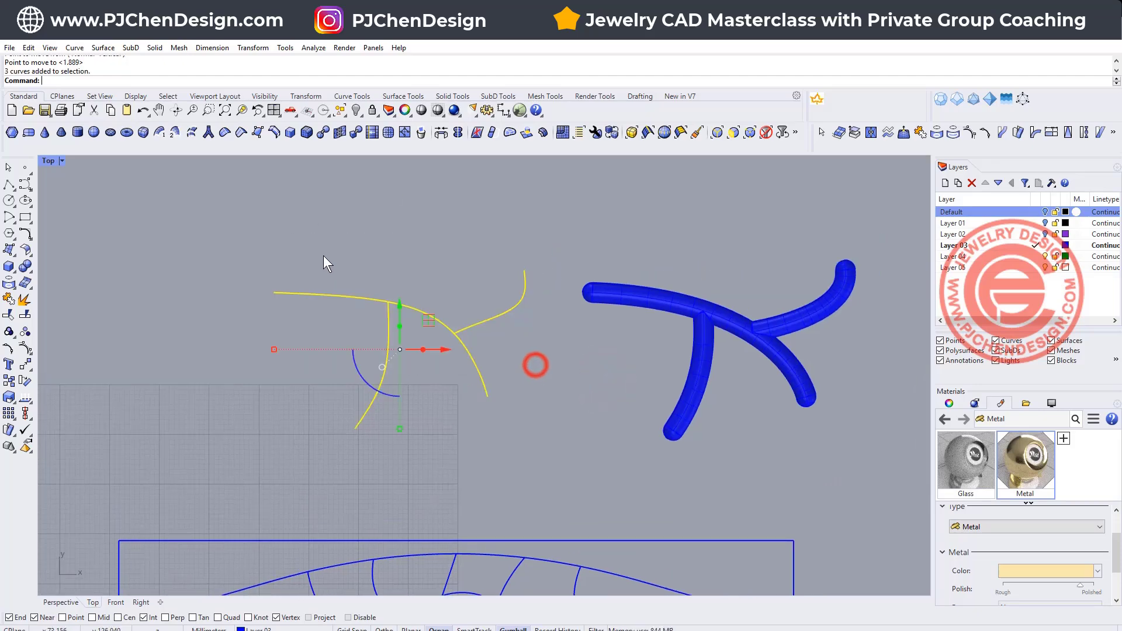
{"action": "left_click", "coordinate": [207, 134]}
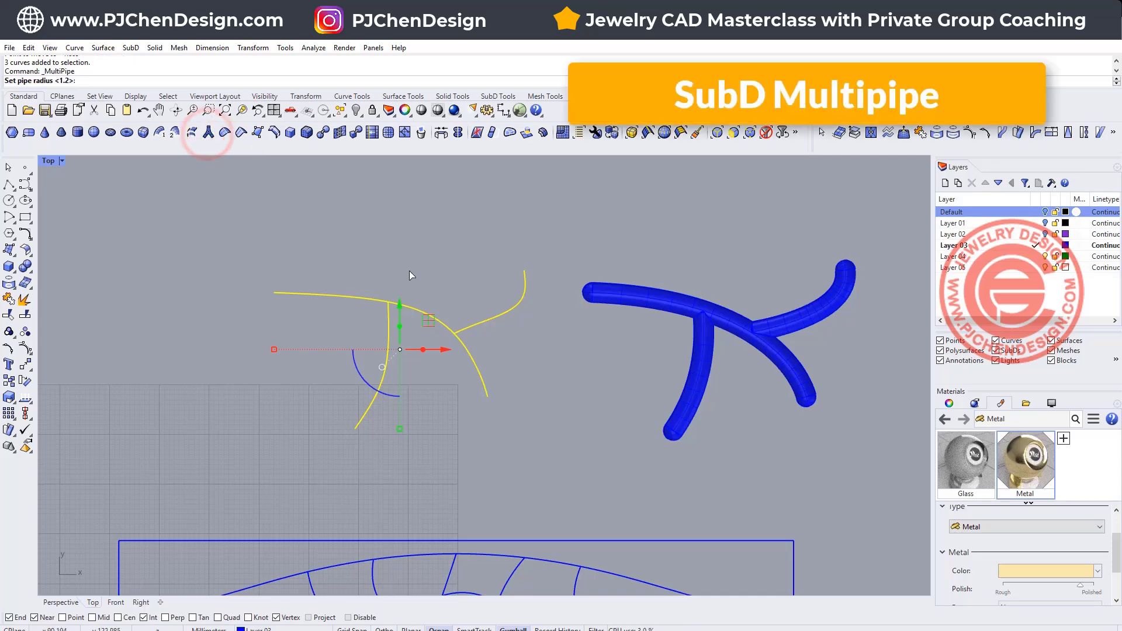
{"action": "key", "text": "Return"}
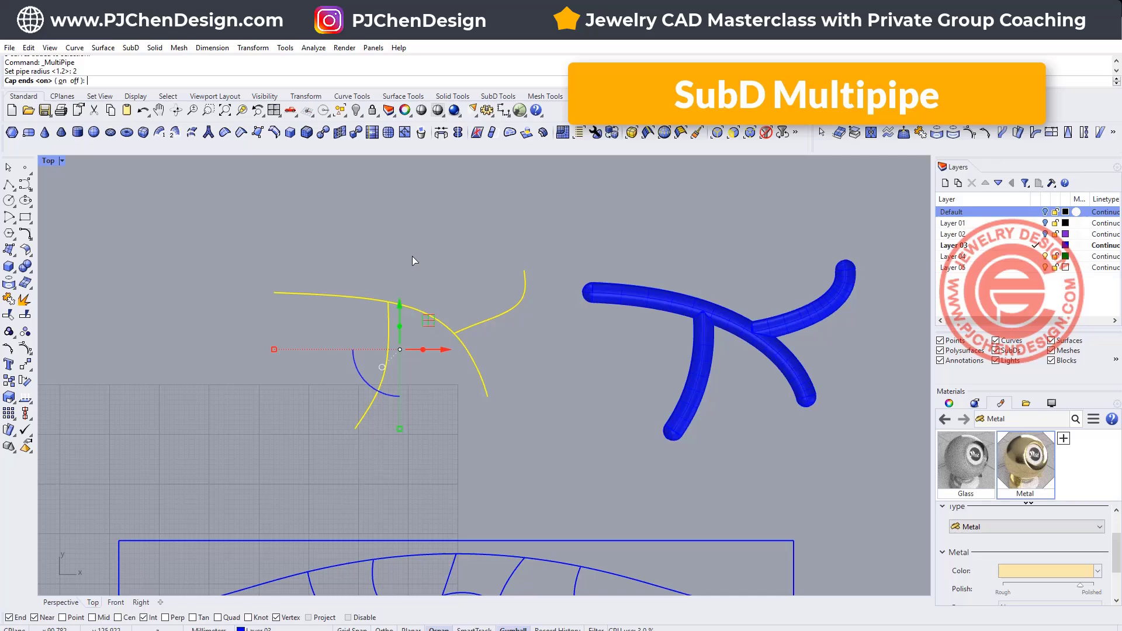
{"action": "key", "text": "Return"}
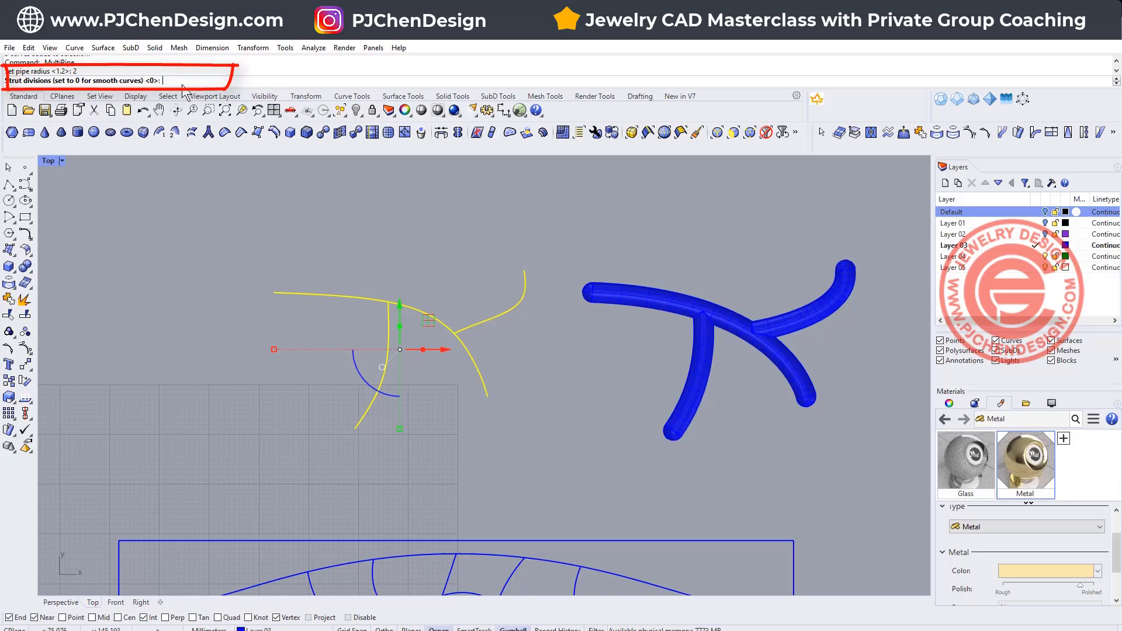
{"action": "key", "text": "Return"}
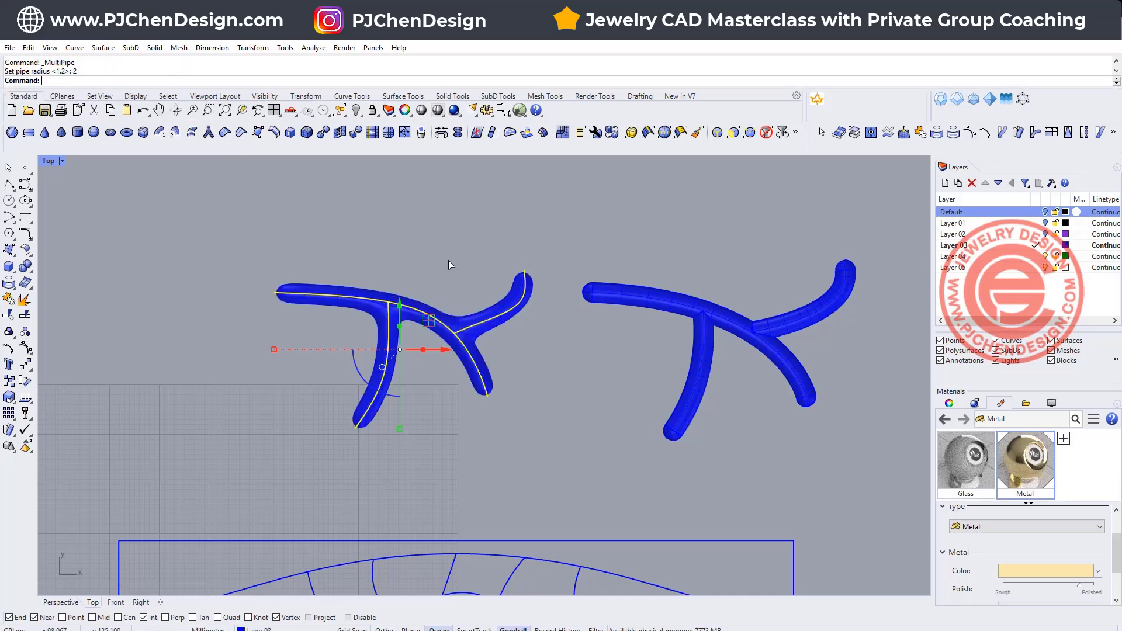
Step: Examine the MultiPipe's branch junctions up close, first in Ghosted and then in Rendered display
{"action": "left_click", "coordinate": [562, 360]}
{"action": "scroll", "coordinate": [467, 322], "scroll_direction": "up", "scroll_amount": 8}
{"action": "scroll", "coordinate": [467, 344], "scroll_direction": "down", "scroll_amount": 1}
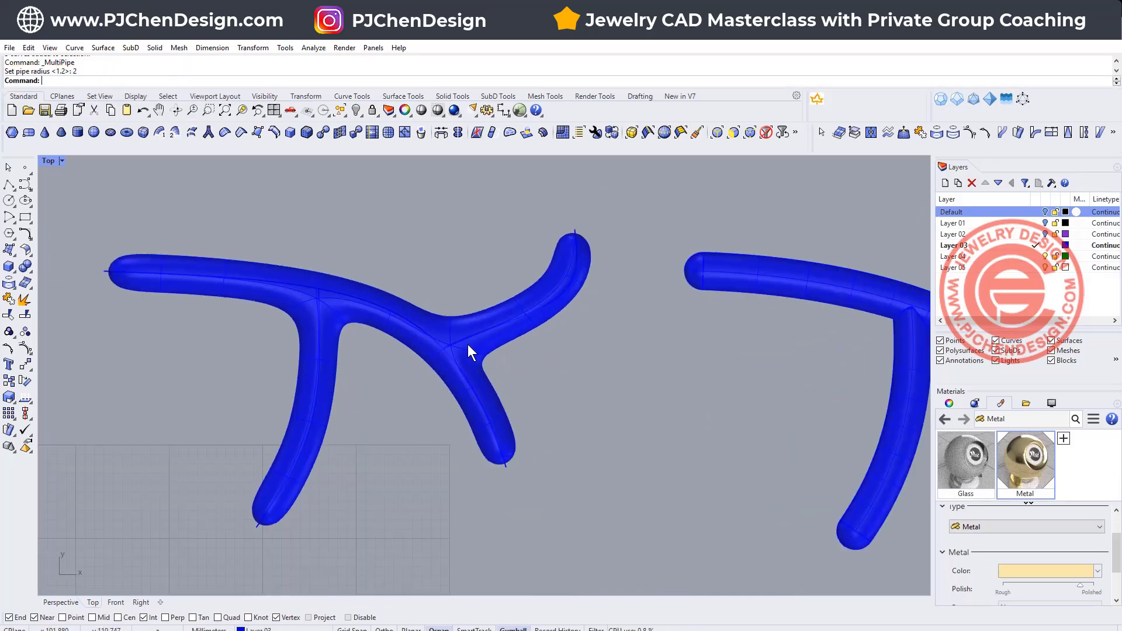
{"action": "scroll", "coordinate": [407, 303], "scroll_direction": "up", "scroll_amount": 5}
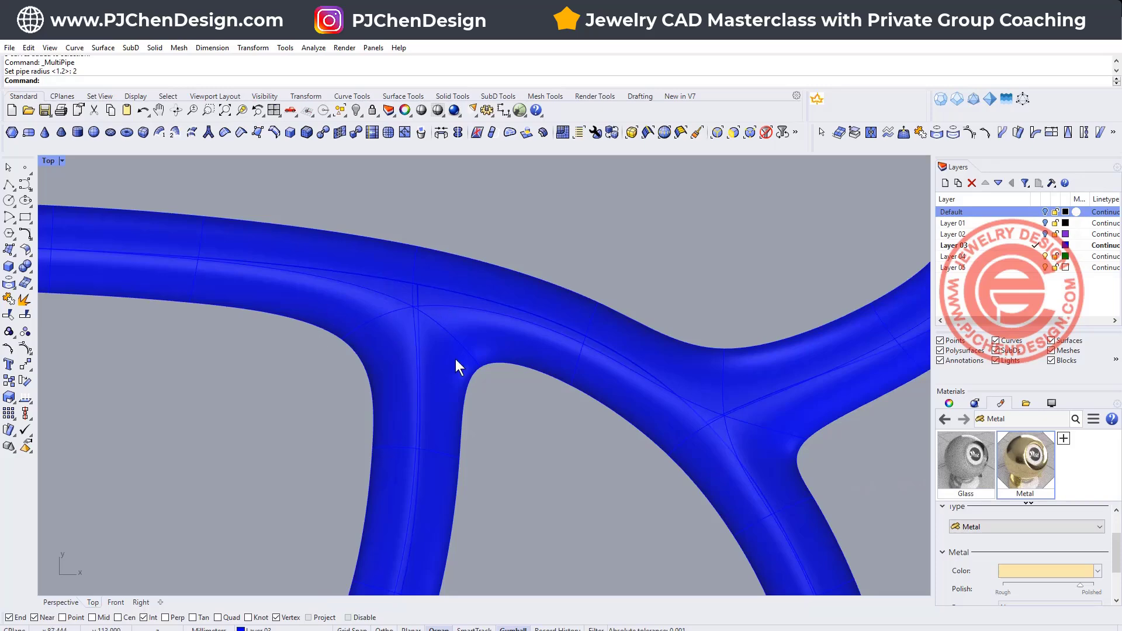
{"action": "scroll", "coordinate": [534, 320], "scroll_direction": "down", "scroll_amount": 1}
{"action": "left_click", "coordinate": [61, 160]}
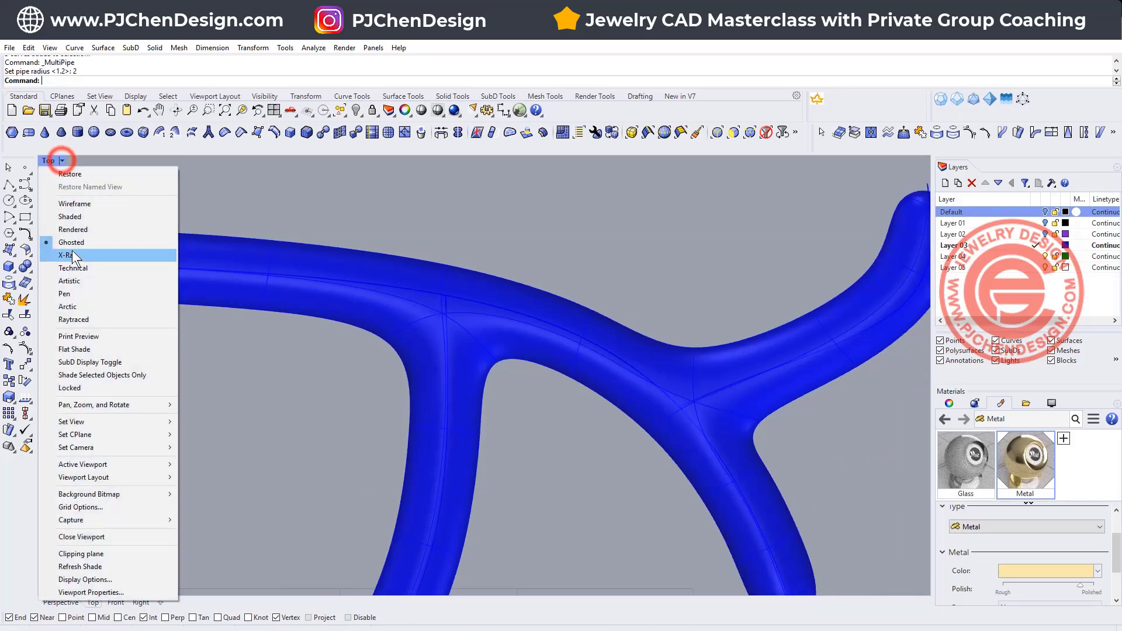
{"action": "left_click", "coordinate": [81, 226]}
{"action": "right_click_drag", "start_coordinate": [455, 329], "coordinate": [343, 314]}
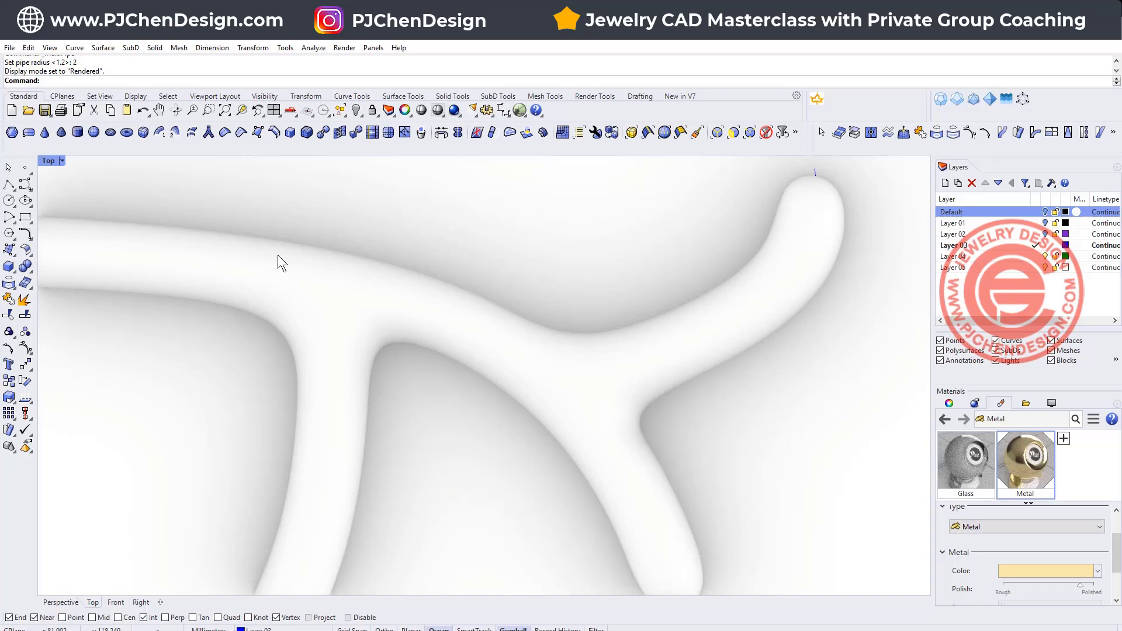
Step: Compare the MultiPipe with the Boolean-united pipes side by side in Rendered display
{"action": "scroll", "coordinate": [697, 390], "scroll_direction": "down", "scroll_amount": 8}
{"action": "right_click_drag", "start_coordinate": [926, 421], "coordinate": [558, 370]}
{"action": "scroll", "coordinate": [695, 335], "scroll_direction": "up", "scroll_amount": 2}
{"action": "scroll", "coordinate": [514, 363], "scroll_direction": "down", "scroll_amount": 2}
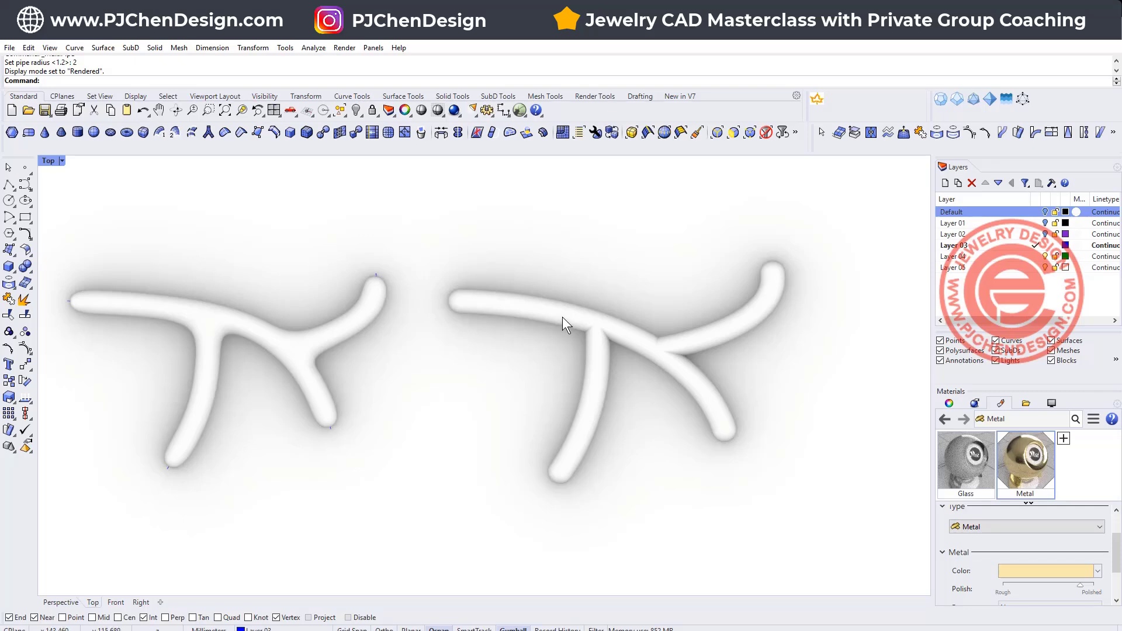
{"action": "scroll", "coordinate": [556, 269], "scroll_direction": "down", "scroll_amount": 8}
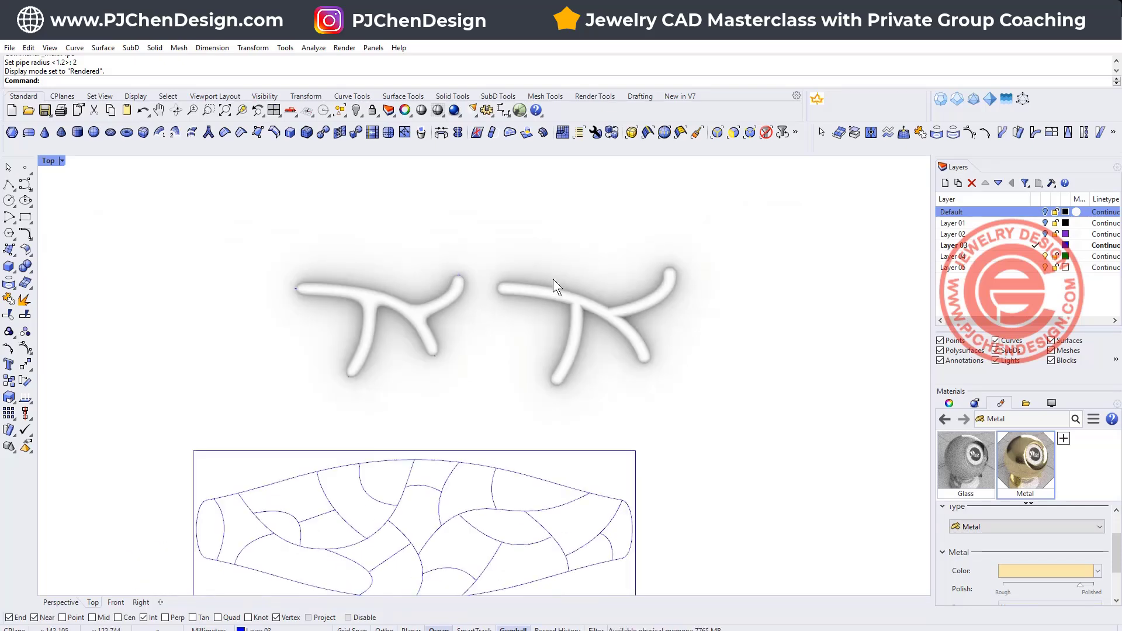
Step: Make the cuff's outline and inner pattern curves SubD friendly, leaving out the two vertical end lines of the frame
{"action": "right_click_drag", "start_coordinate": [574, 414], "coordinate": [574, 312]}
{"action": "scroll", "coordinate": [551, 380], "scroll_direction": "up", "scroll_amount": 6}
{"action": "right_click_drag", "start_coordinate": [637, 360], "coordinate": [776, 333]}
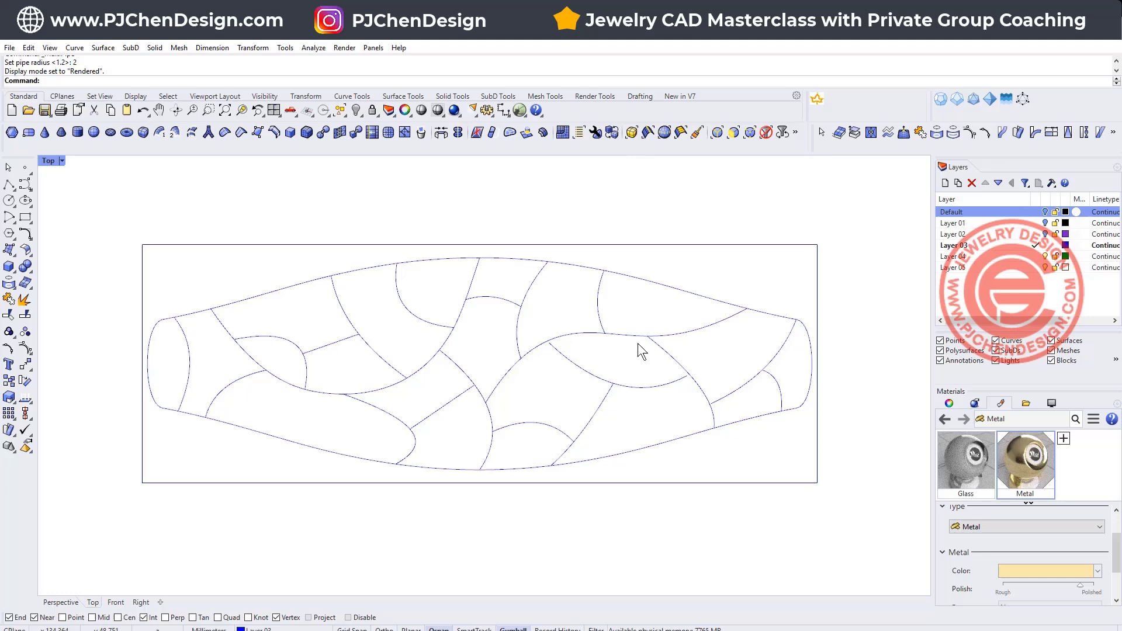
{"action": "scroll", "coordinate": [613, 344], "scroll_direction": "down", "scroll_amount": 2}
{"action": "left_click_drag", "start_coordinate": [150, 231], "coordinate": [825, 450]}
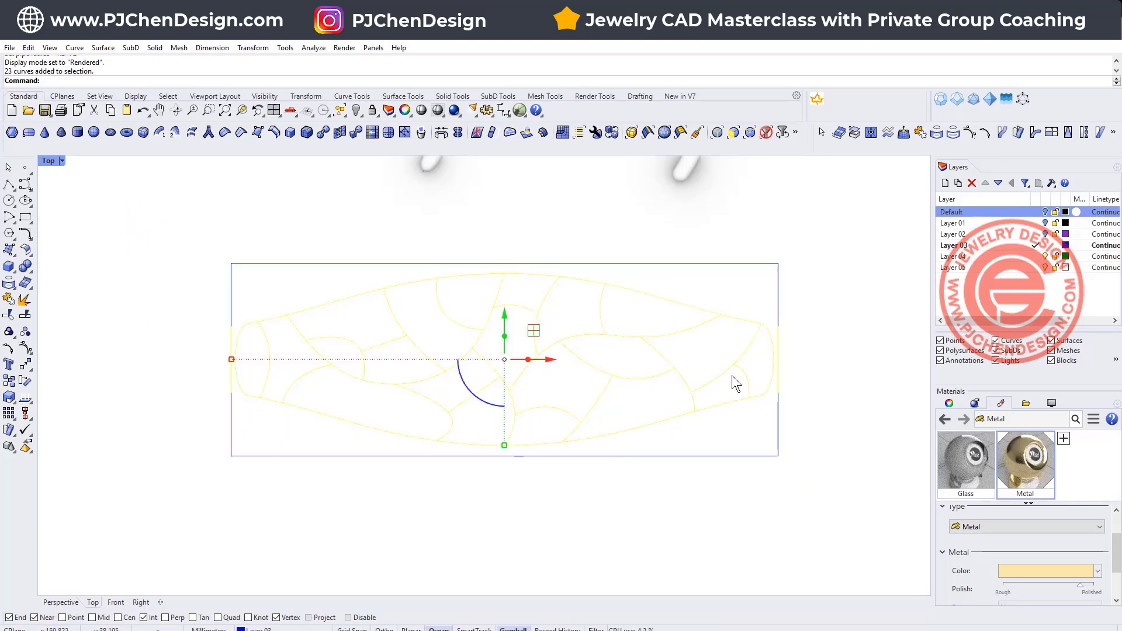
{"action": "left_click", "coordinate": [776, 336], "text": "ctrl"}
{"action": "left_click", "coordinate": [229, 333], "text": "ctrl"}
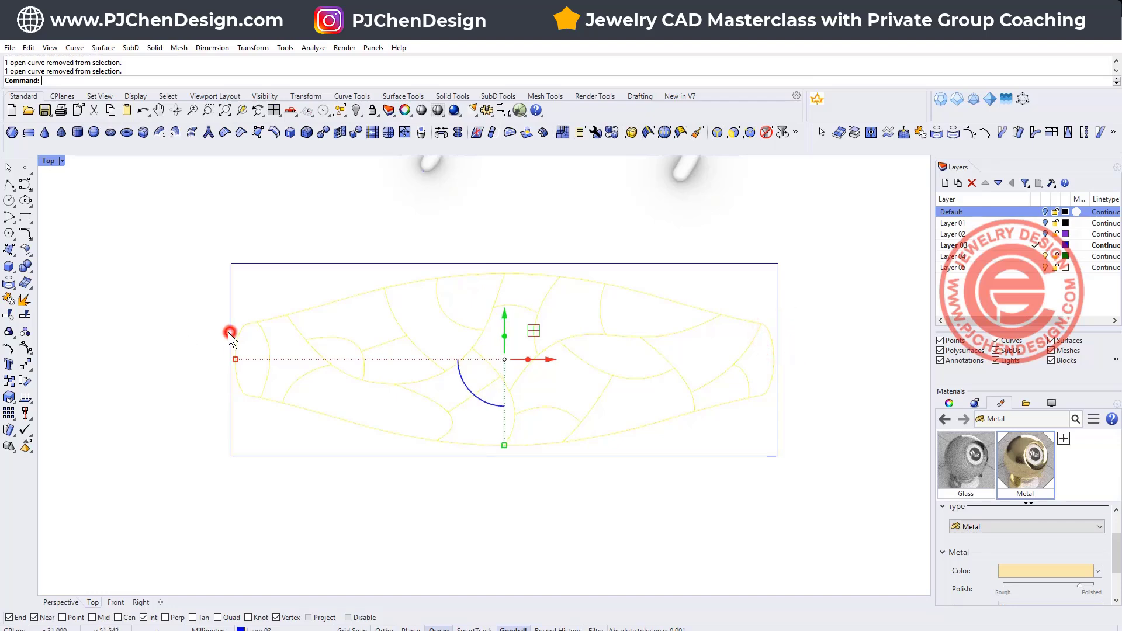
{"action": "left_click", "coordinate": [795, 133]}
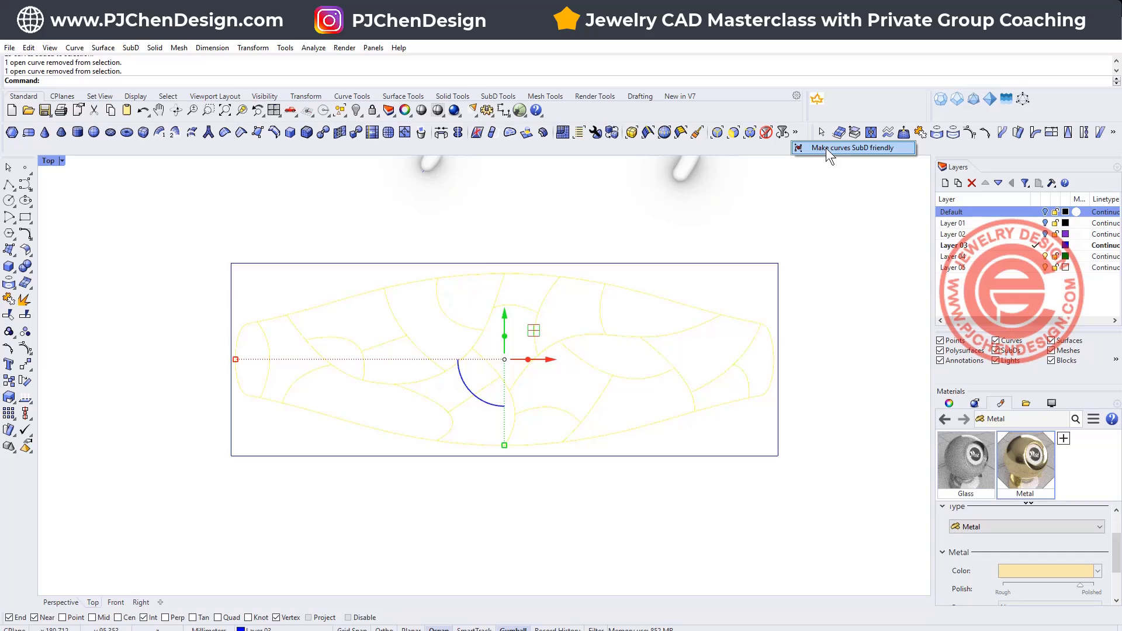
{"action": "left_click", "coordinate": [826, 148]}
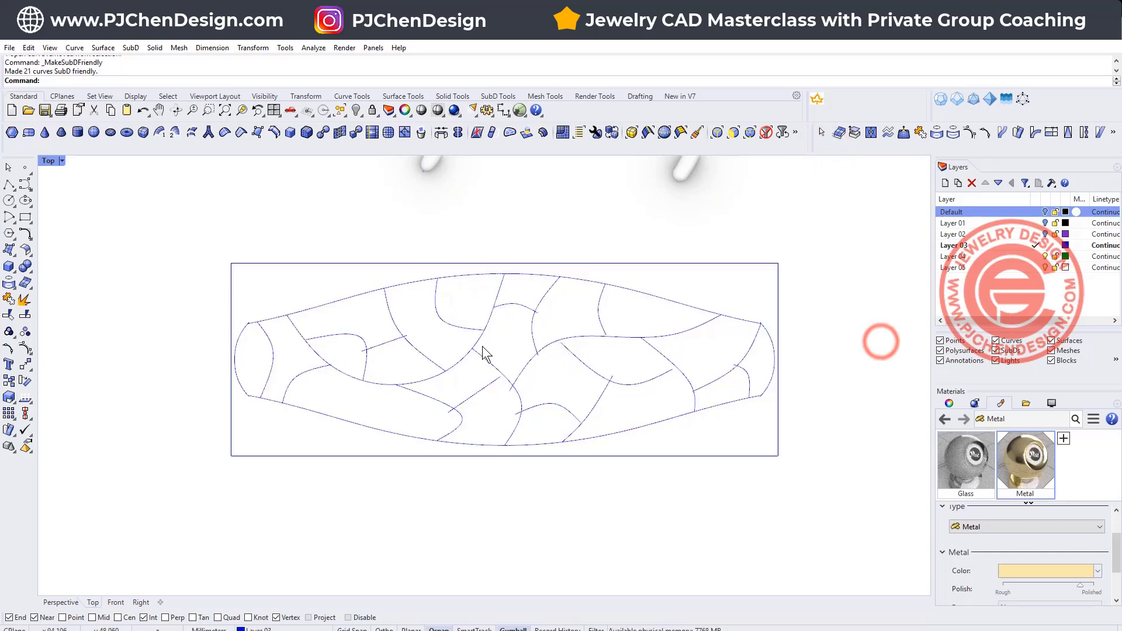
Step: Inspect the converted cuff curves where they meet and undo their SubD-friendly conversion
{"action": "scroll", "coordinate": [374, 354], "scroll_direction": "up", "scroll_amount": 2}
{"action": "scroll", "coordinate": [373, 354], "scroll_direction": "up", "scroll_amount": 2}
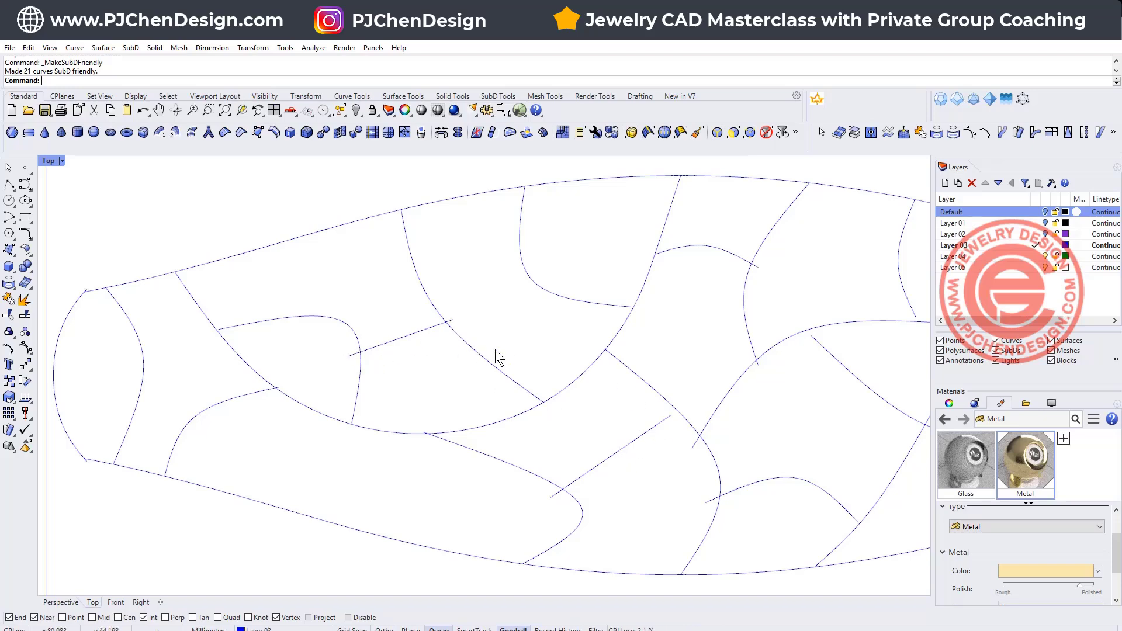
{"action": "scroll", "coordinate": [496, 349], "scroll_direction": "down", "scroll_amount": 5}
{"action": "key", "text": "ctrl+z"}
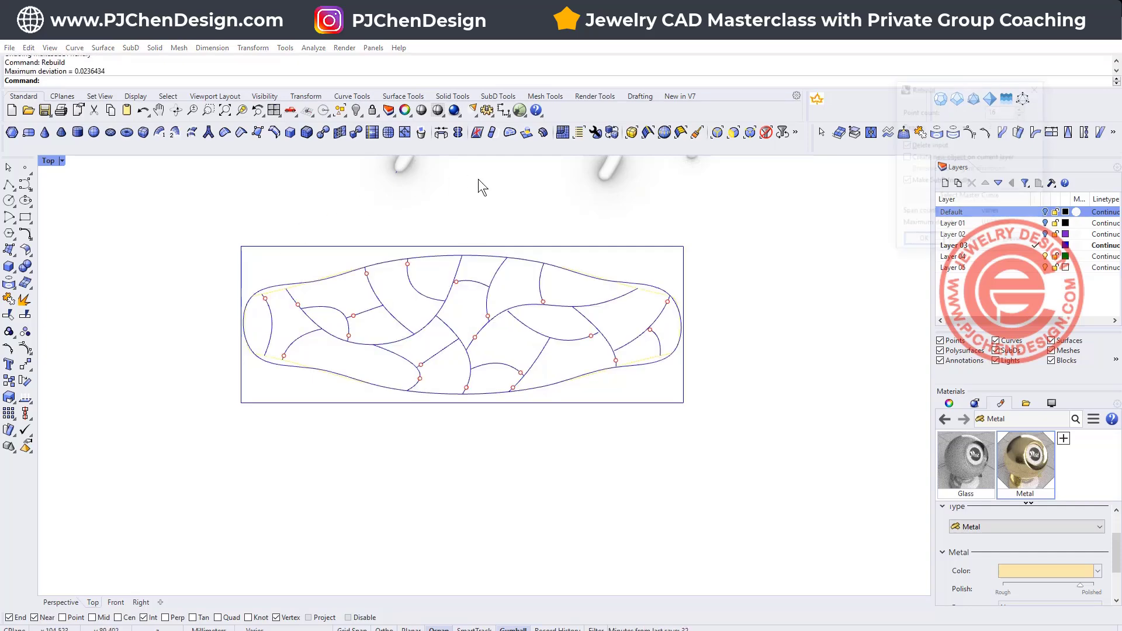
Step: Select only the cuff's inner pattern curves, leaving out the outline and the vertical end lines of the frame
{"action": "scroll", "coordinate": [317, 324], "scroll_direction": "down", "scroll_amount": 1}
{"action": "left_click_drag", "start_coordinate": [208, 250], "coordinate": [635, 383]}
{"action": "scroll", "coordinate": [583, 293], "scroll_direction": "up", "scroll_amount": 5}
{"action": "left_click", "coordinate": [643, 321], "text": "ctrl"}
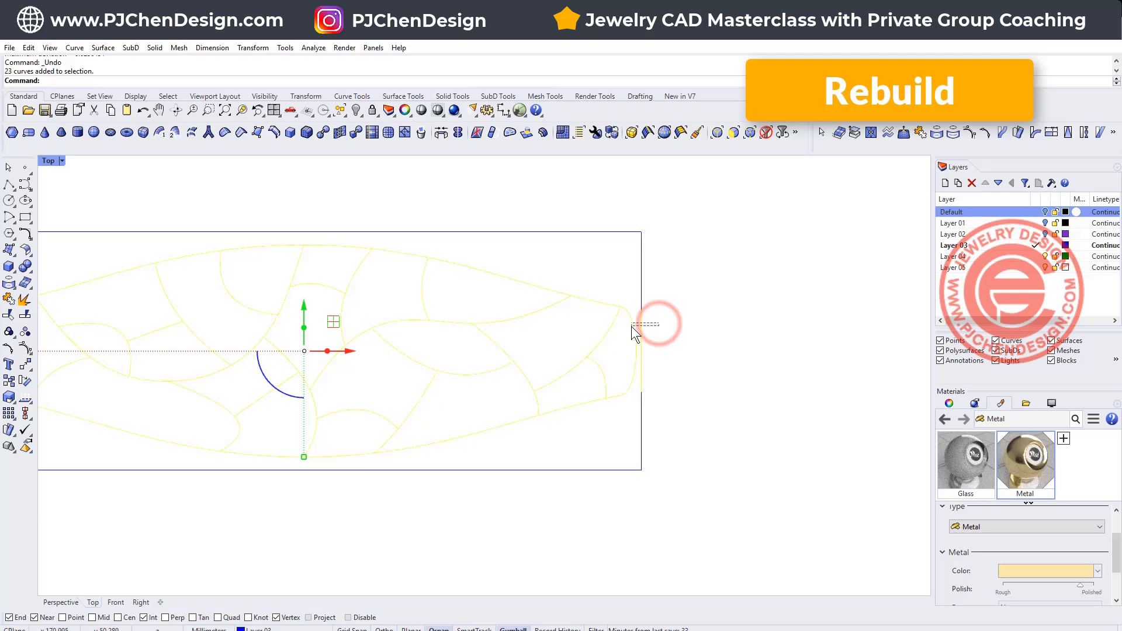
{"action": "scroll", "coordinate": [507, 329], "scroll_direction": "down", "scroll_amount": 4}
{"action": "scroll", "coordinate": [278, 346], "scroll_direction": "up", "scroll_amount": 4}
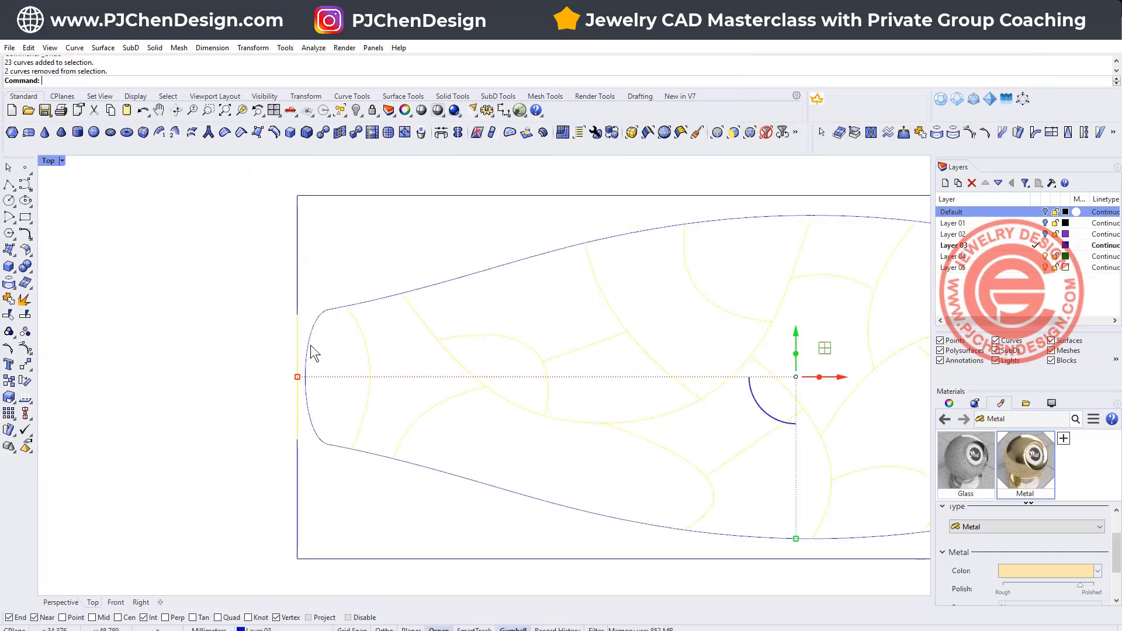
{"action": "left_click", "coordinate": [298, 344], "text": "ctrl"}
Step: Set the Top viewport to Ghosted display and bring the whole cuff pattern into view
{"action": "left_click", "coordinate": [60, 161]}
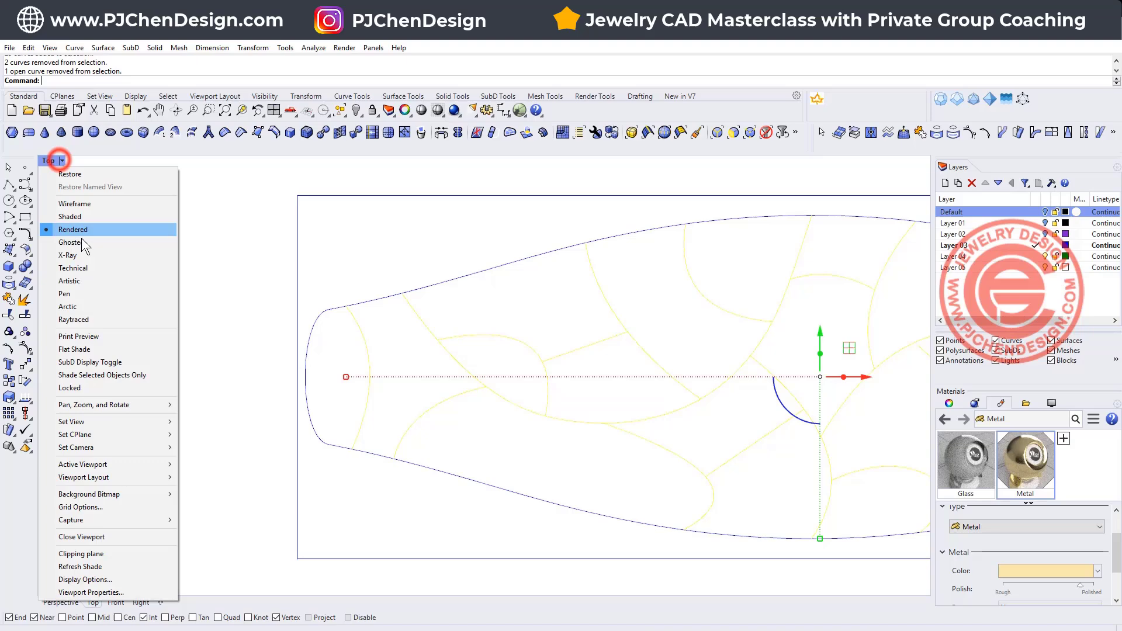
{"action": "left_click", "coordinate": [84, 242]}
{"action": "scroll", "coordinate": [592, 331], "scroll_direction": "down", "scroll_amount": 6}
{"action": "right_click_drag", "start_coordinate": [683, 364], "coordinate": [444, 378]}
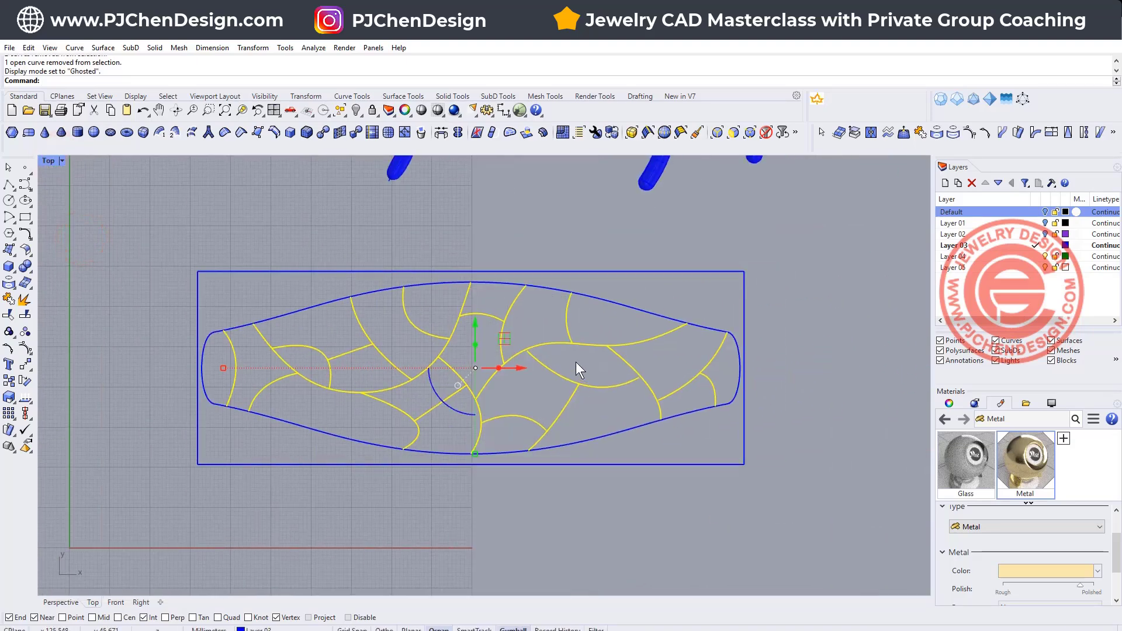
Step: Rebuild the cuff's inner pattern curves with a point count of 10, SubD friendly, deleting the input curves
{"action": "type", "text": "Rebuild"}
{"action": "key", "text": "Return"}
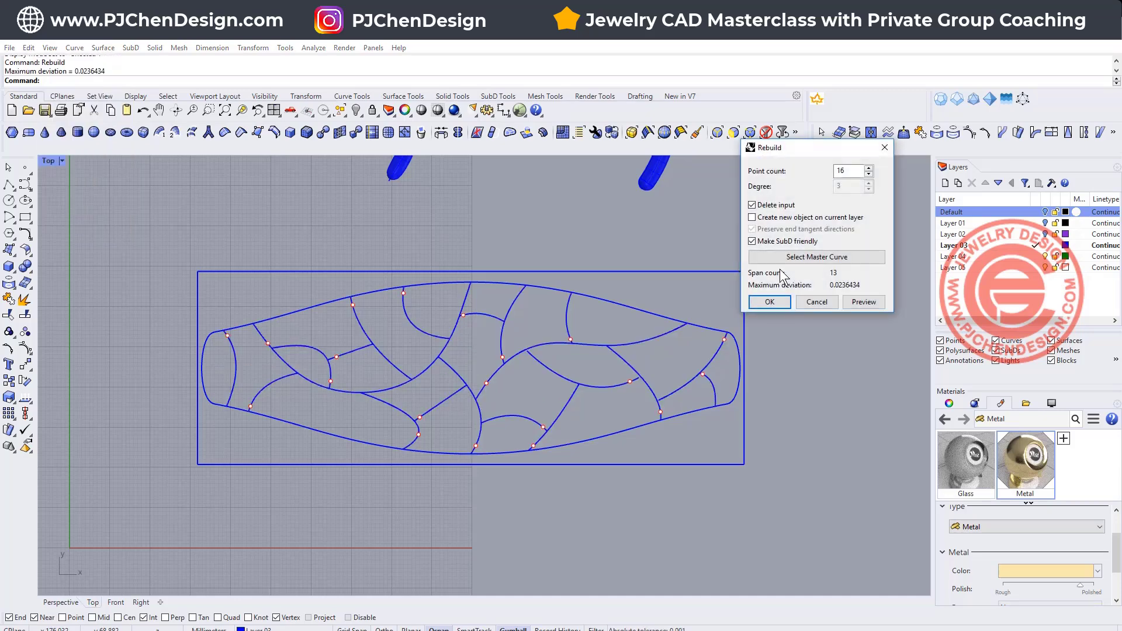
{"action": "double_click", "coordinate": [864, 188]}
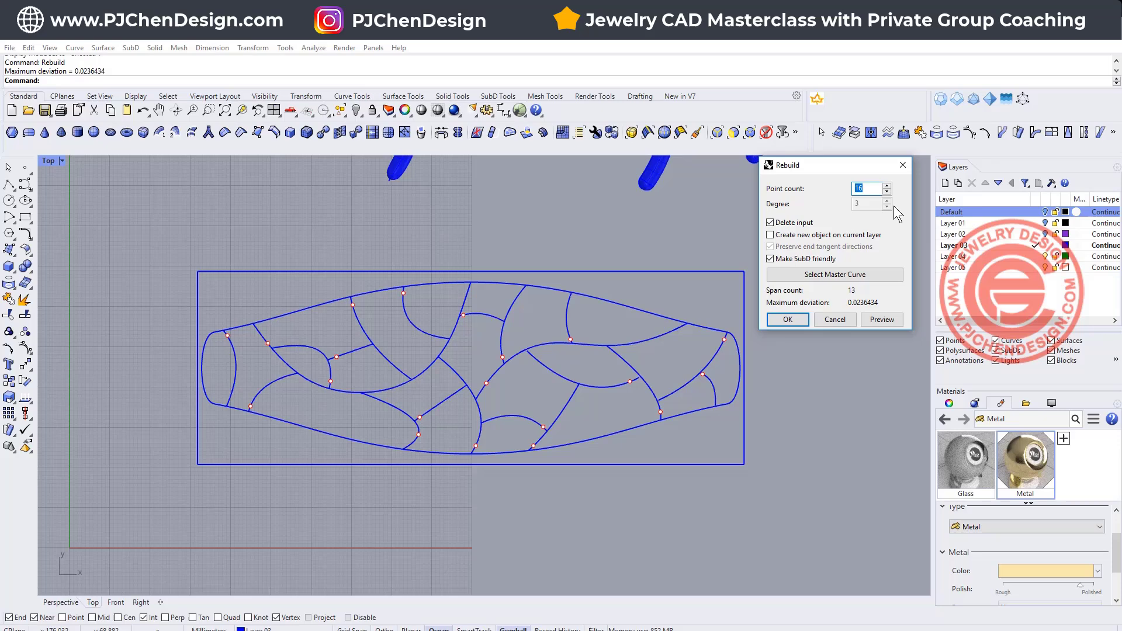
{"action": "type", "text": "10"}
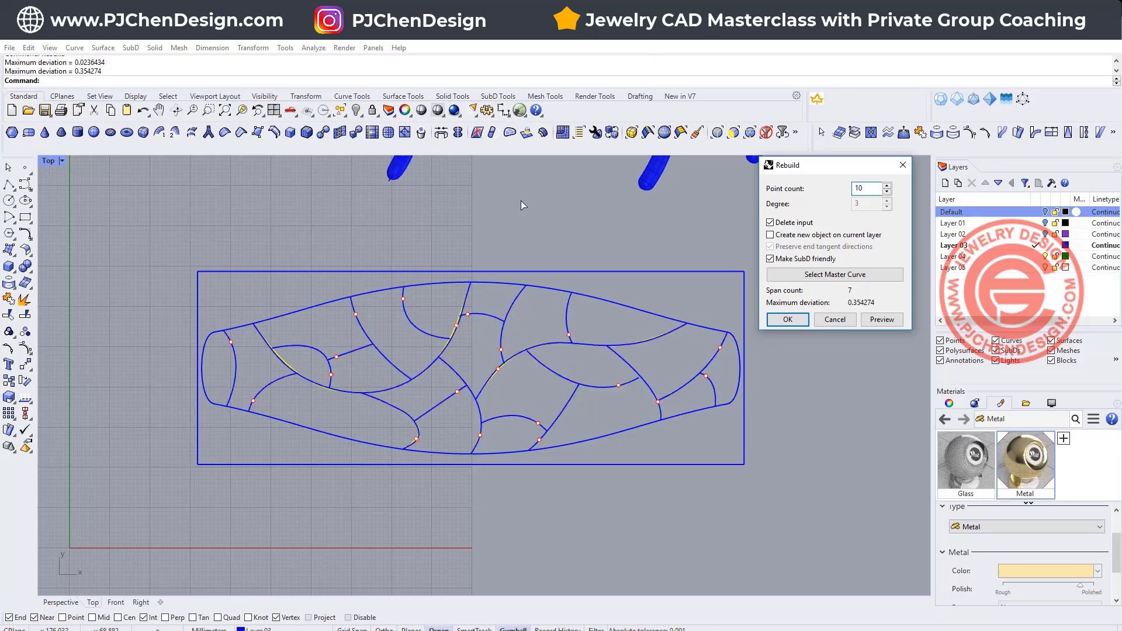
{"action": "scroll", "coordinate": [342, 388], "scroll_direction": "up", "scroll_amount": 6}
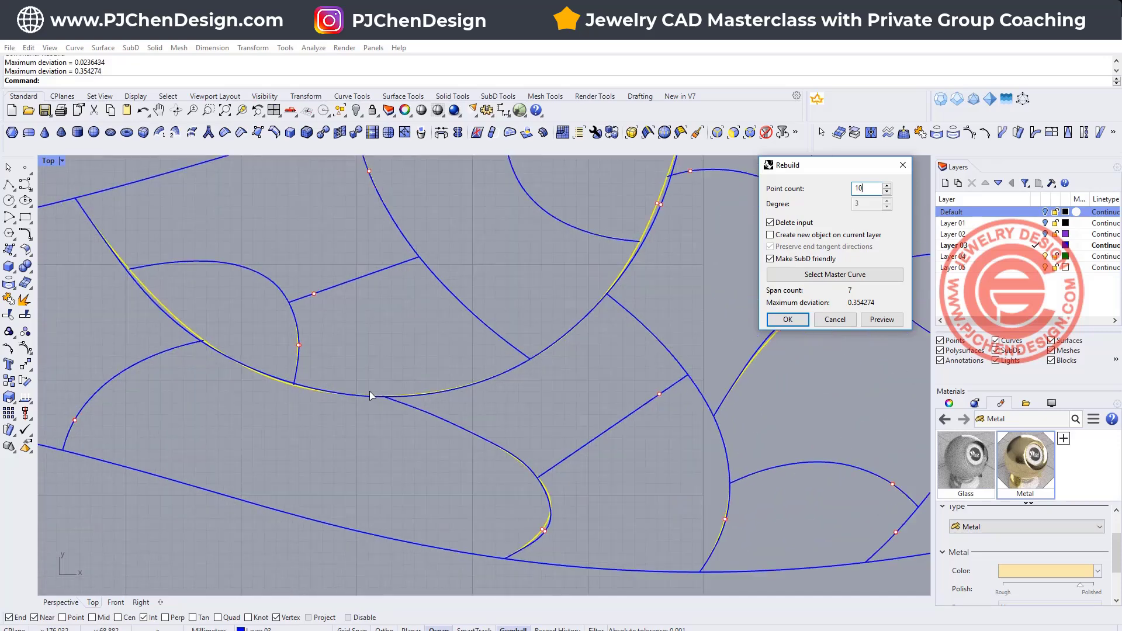
{"action": "scroll", "coordinate": [759, 272], "scroll_direction": "down", "scroll_amount": 8}
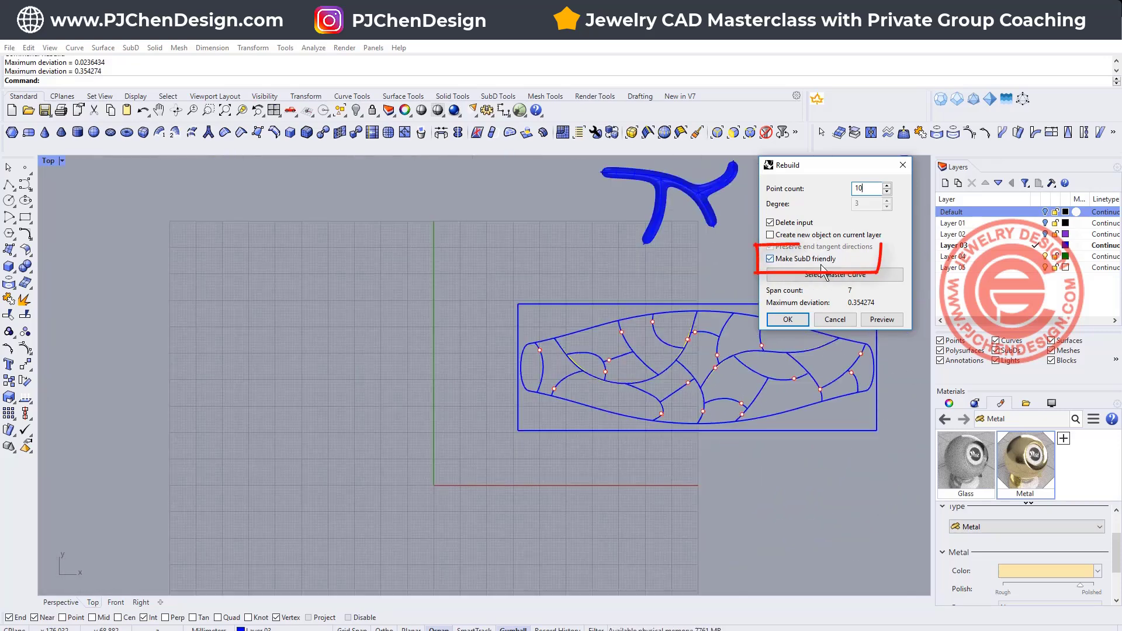
{"action": "left_click", "coordinate": [787, 320]}
{"action": "left_click", "coordinate": [506, 266]}
{"action": "scroll", "coordinate": [637, 338], "scroll_direction": "up", "scroll_amount": 10}
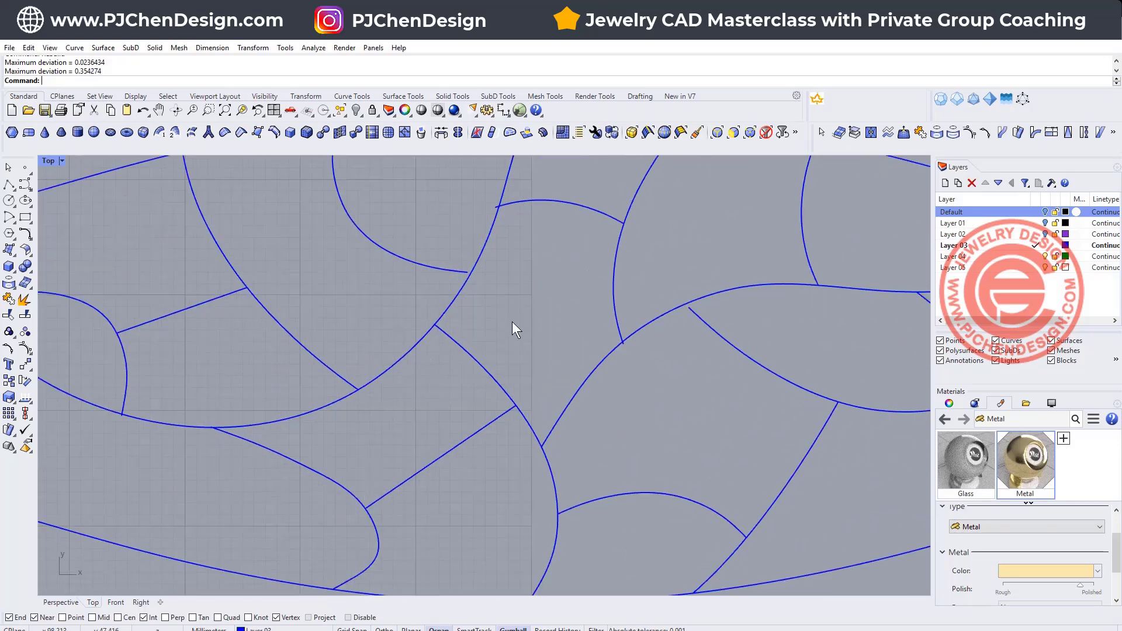
{"action": "scroll", "coordinate": [514, 328], "scroll_direction": "down", "scroll_amount": 3}
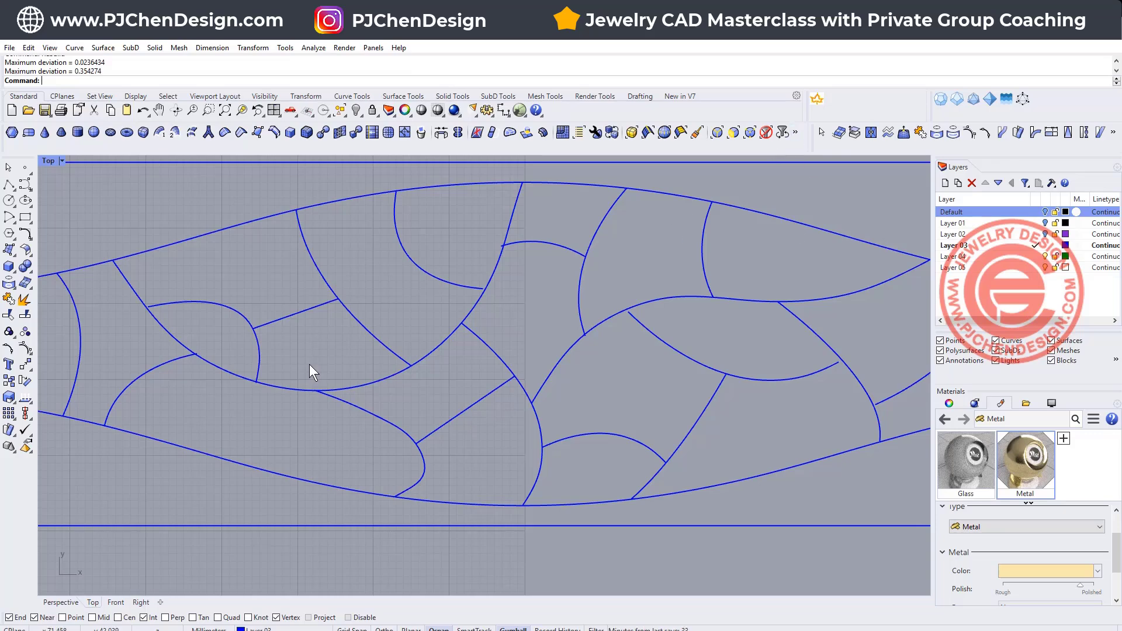
Step: Rebuild the cuff's closed outline with a point count of 200, SubD friendly, deleting the input curve
{"action": "right_click_drag", "start_coordinate": [225, 312], "coordinate": [430, 299]}
{"action": "scroll", "coordinate": [293, 304], "scroll_direction": "up", "scroll_amount": 4}
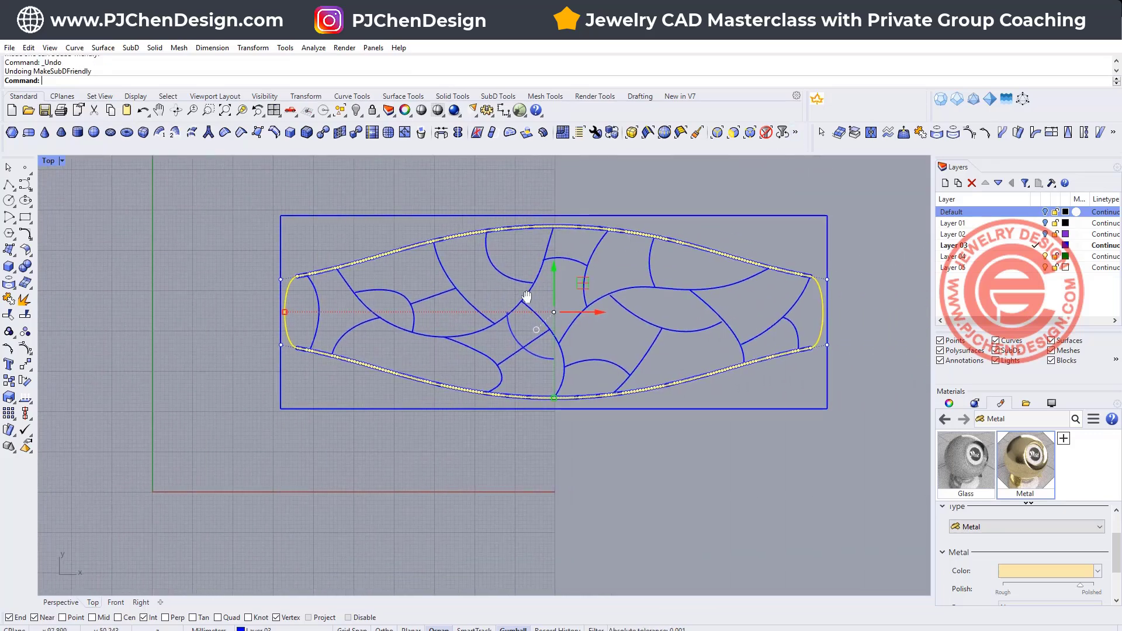
{"action": "key", "text": "Return"}
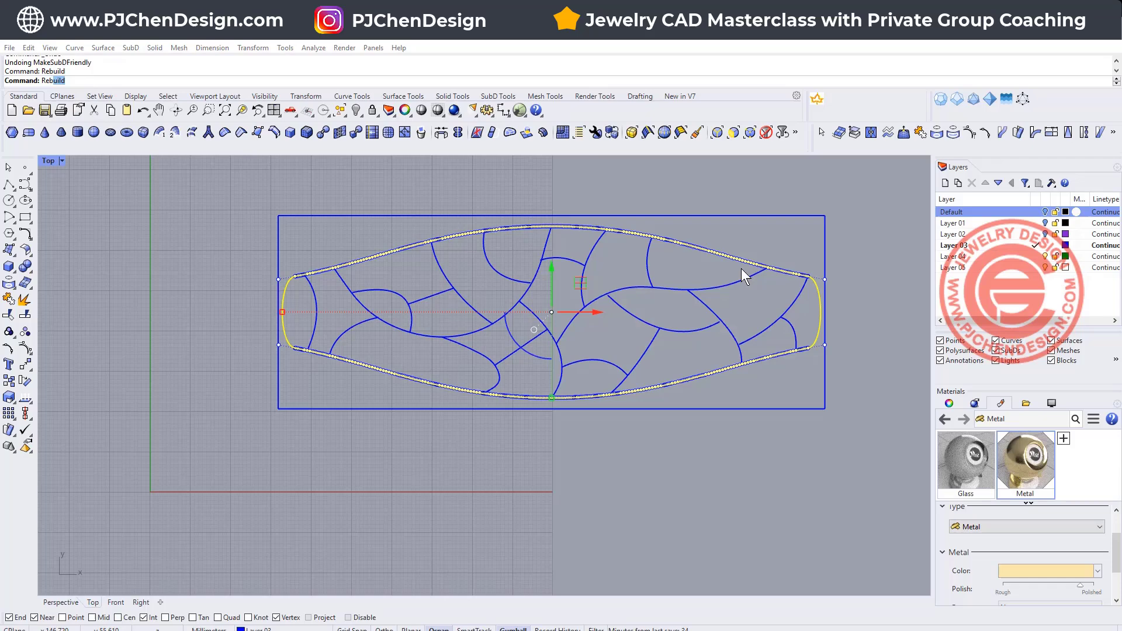
{"action": "left_click", "coordinate": [855, 188]}
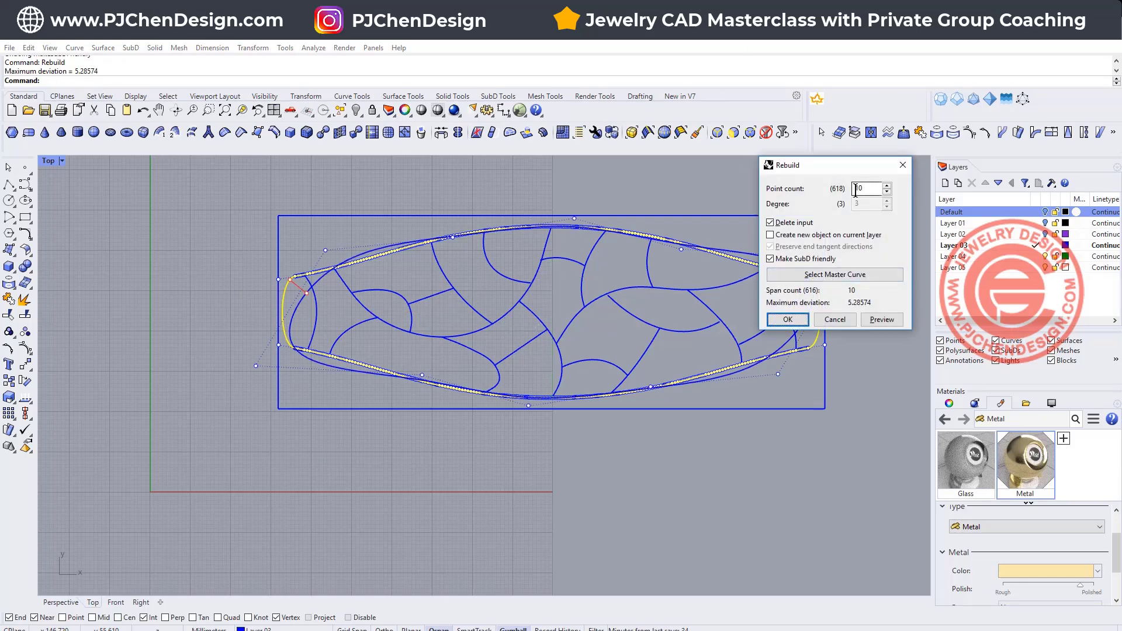
{"action": "left_click", "coordinate": [995, 211]}
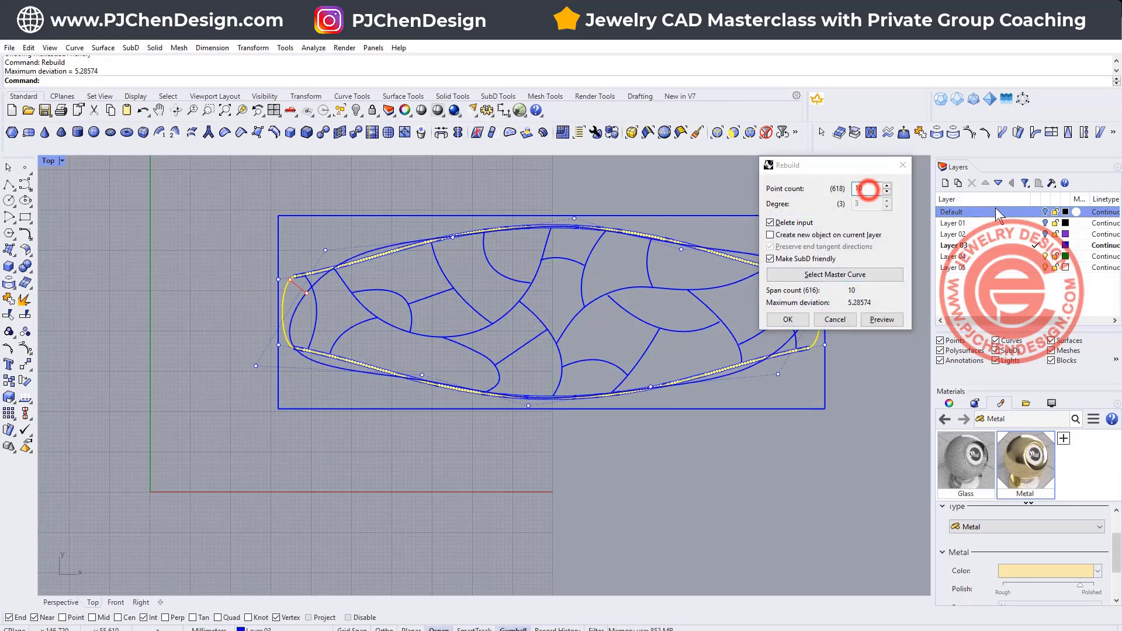
{"action": "type", "text": "200"}
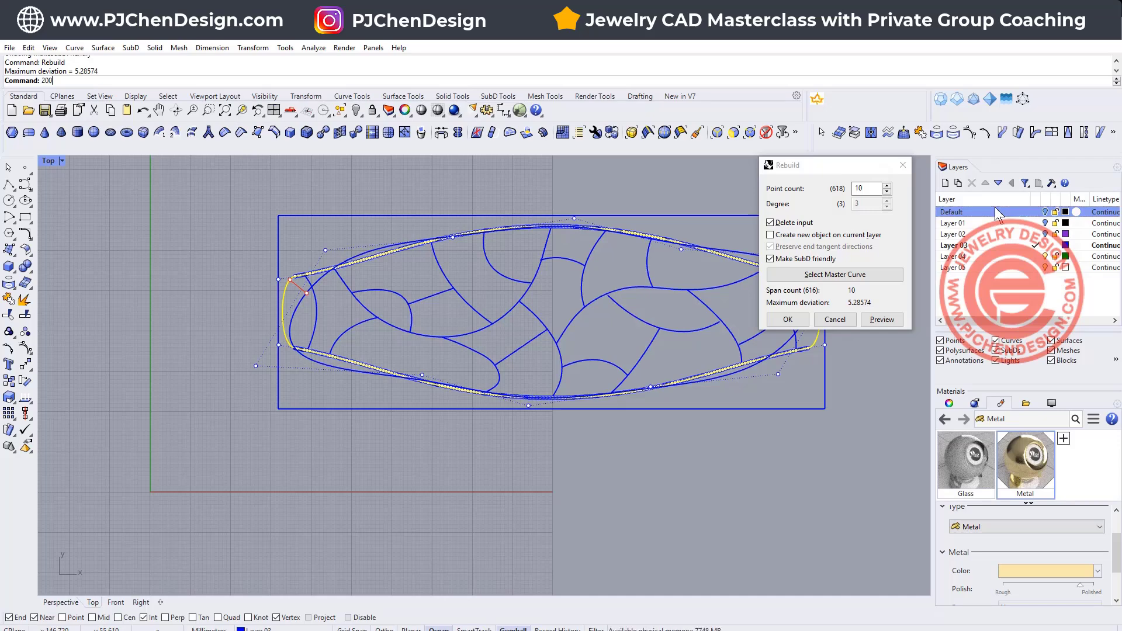
{"action": "double_click", "coordinate": [867, 188]}
{"action": "type", "text": "200"}
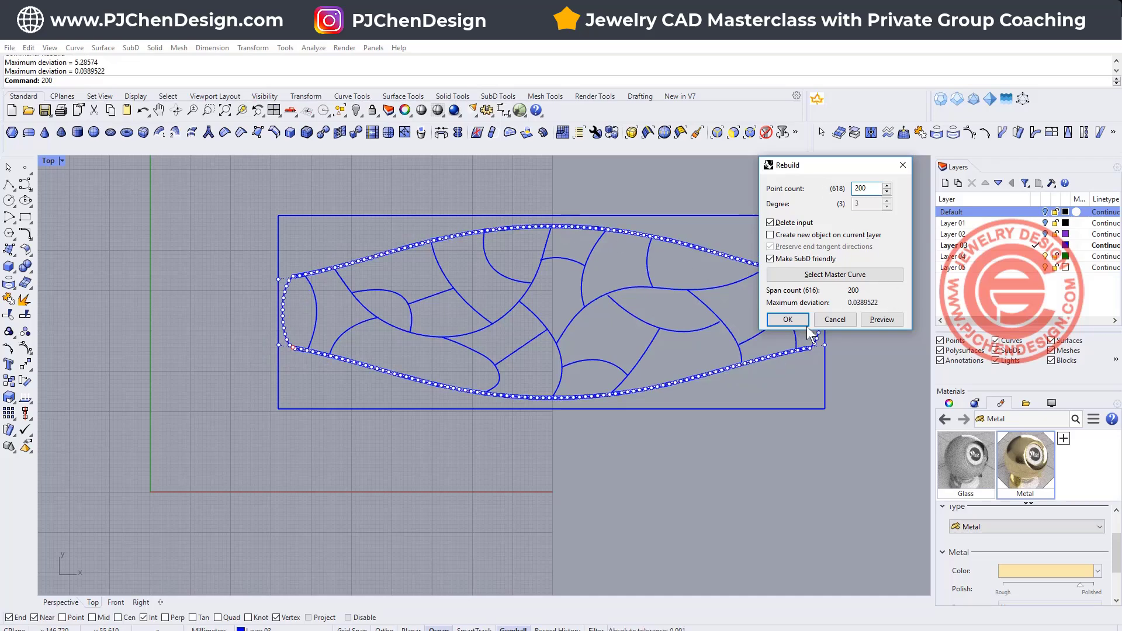
{"action": "left_click", "coordinate": [789, 319]}
{"action": "left_click", "coordinate": [845, 350]}
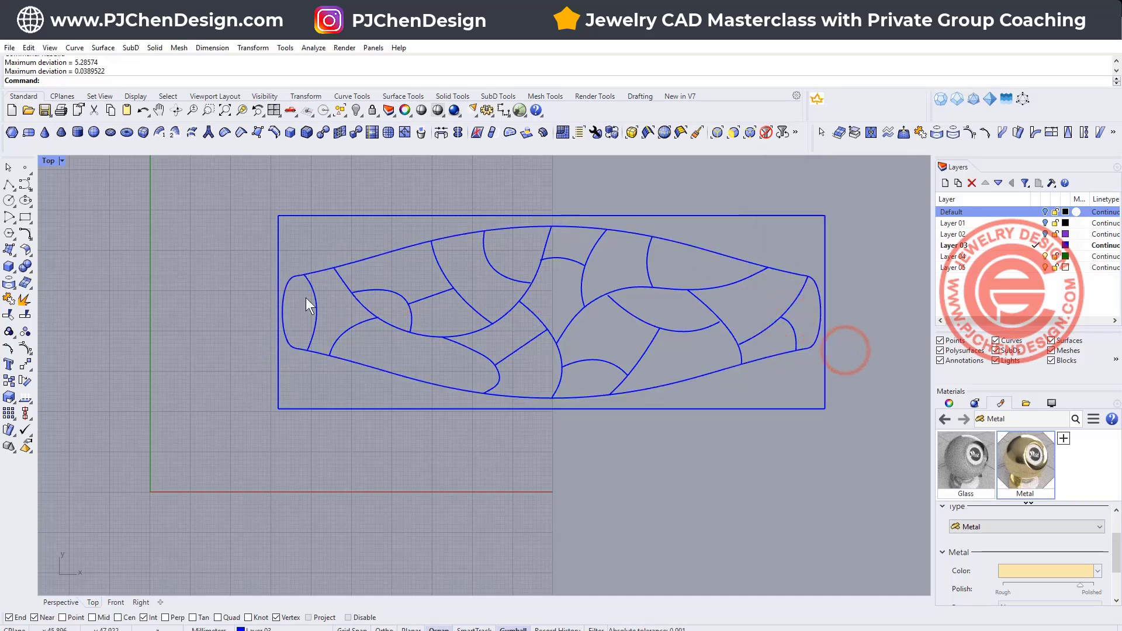
Step: Move the upper end point of the cuff's leftmost inner curve onto the outline using the Near snap
{"action": "scroll", "coordinate": [306, 297], "scroll_direction": "up", "scroll_amount": 10}
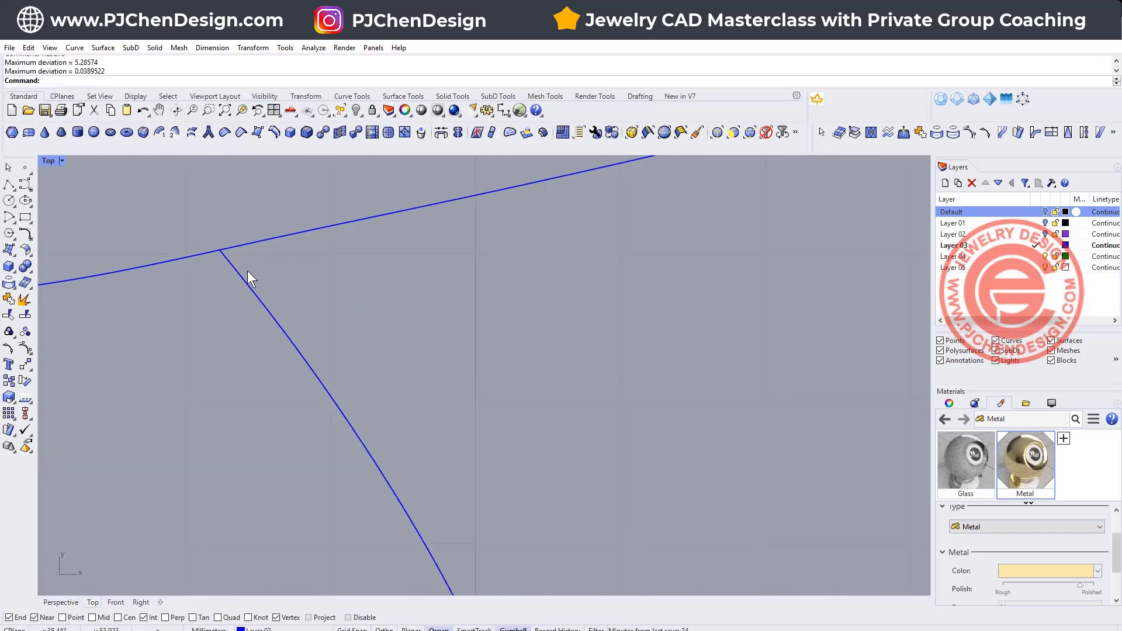
{"action": "left_click", "coordinate": [237, 273]}
{"action": "scroll", "coordinate": [217, 250], "scroll_direction": "up", "scroll_amount": 15}
{"action": "left_click_drag", "start_coordinate": [184, 226], "coordinate": [240, 306]}
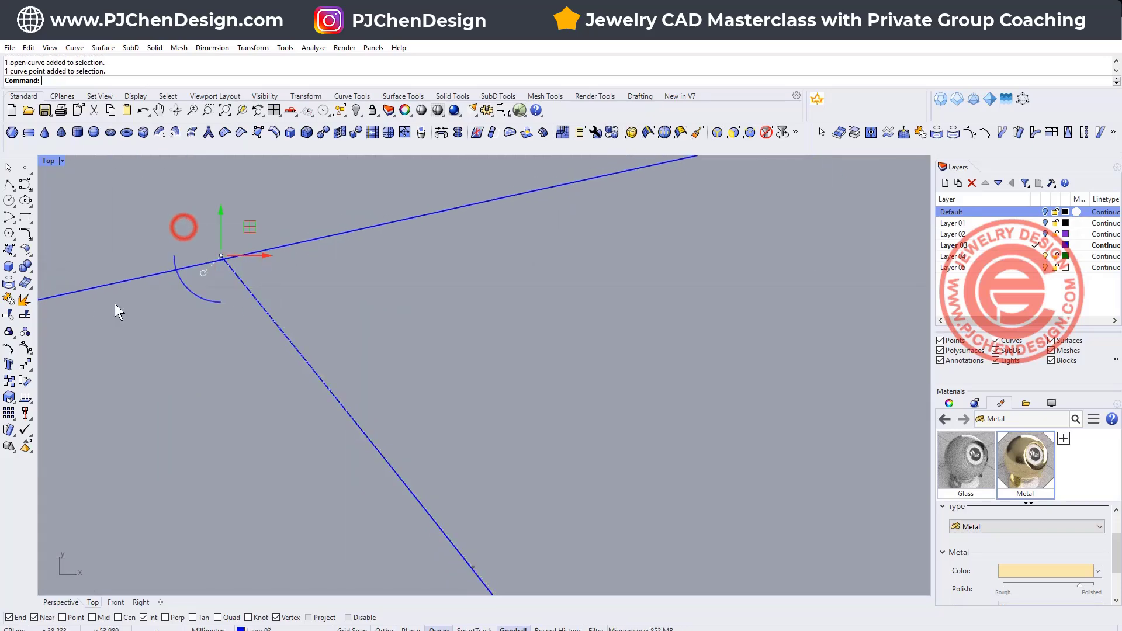
{"action": "left_click", "coordinate": [24, 363]}
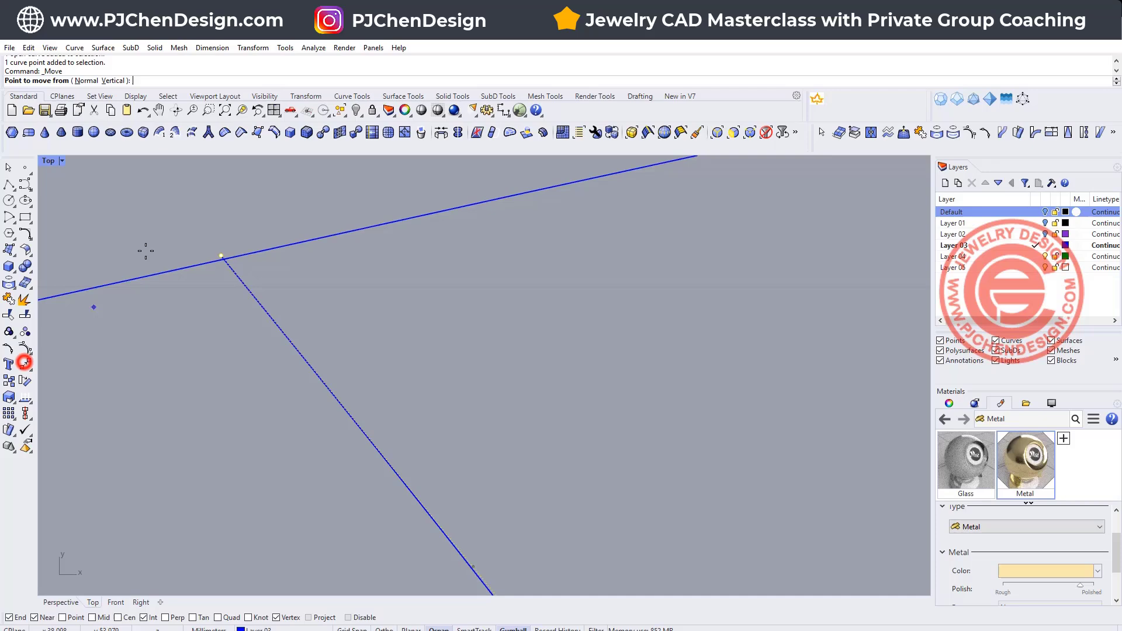
{"action": "left_click", "coordinate": [221, 255]}
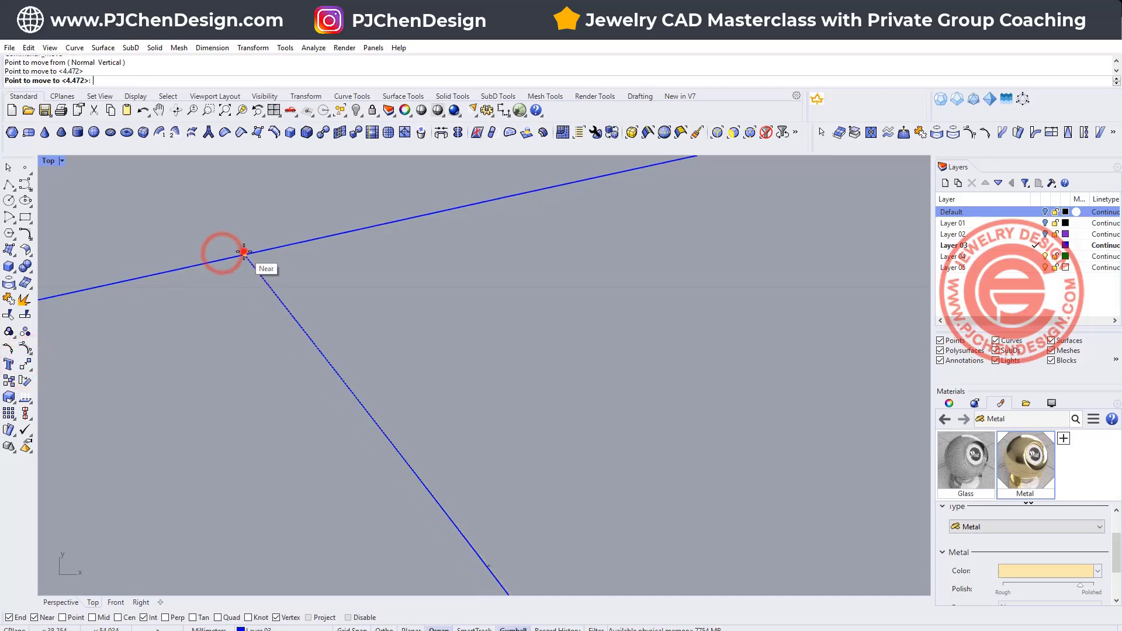
{"action": "left_click", "coordinate": [244, 251]}
Step: Move the MultiPipe test sample left, clear of its three source curves
{"action": "scroll", "coordinate": [396, 359], "scroll_direction": "down", "scroll_amount": 8}
{"action": "right_click_drag", "start_coordinate": [439, 436], "coordinate": [389, 286]}
{"action": "scroll", "coordinate": [409, 403], "scroll_direction": "down", "scroll_amount": 18}
{"action": "right_click_drag", "start_coordinate": [468, 520], "coordinate": [447, 376]}
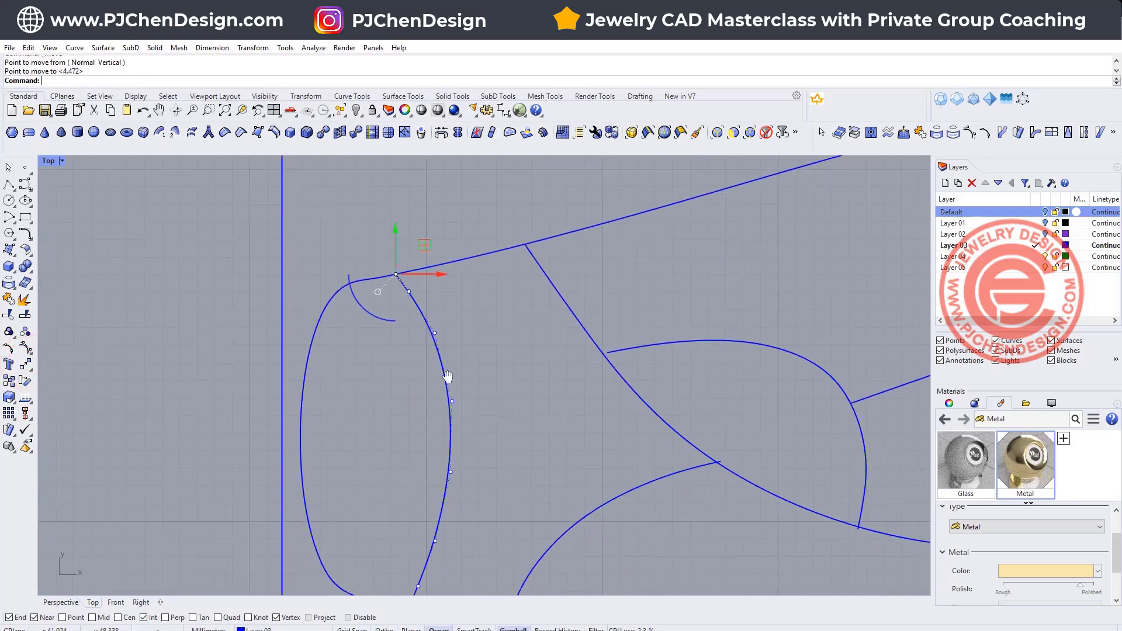
{"action": "scroll", "coordinate": [448, 386], "scroll_direction": "down", "scroll_amount": 10}
{"action": "right_click_drag", "start_coordinate": [561, 176], "coordinate": [422, 312]}
{"action": "left_click", "coordinate": [445, 301]}
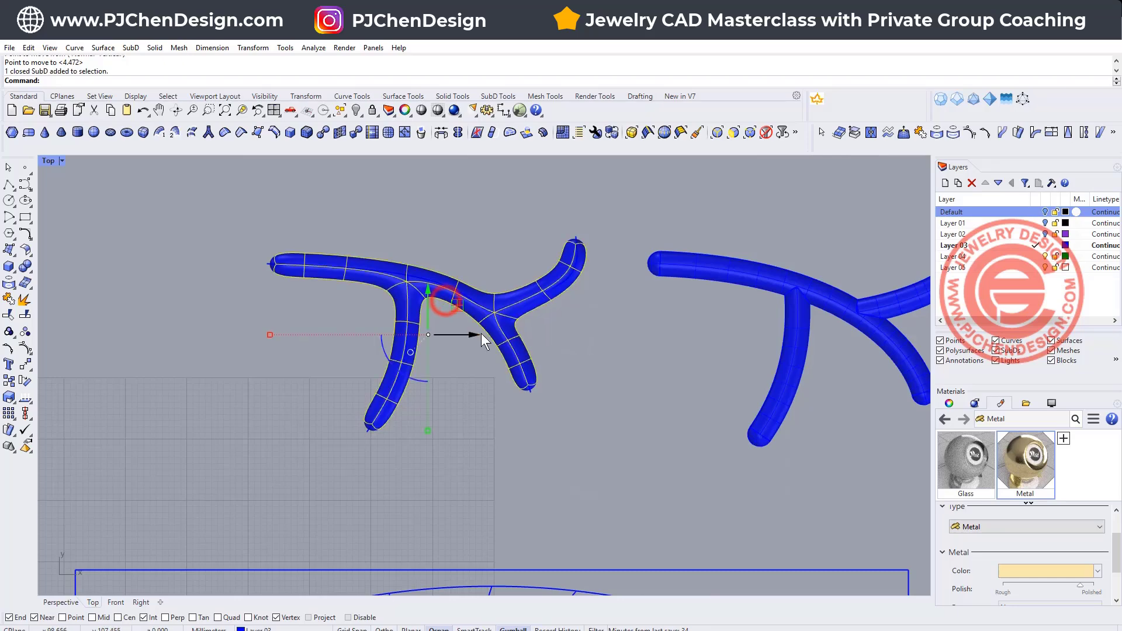
{"action": "left_click_drag", "start_coordinate": [481, 333], "coordinate": [114, 334]}
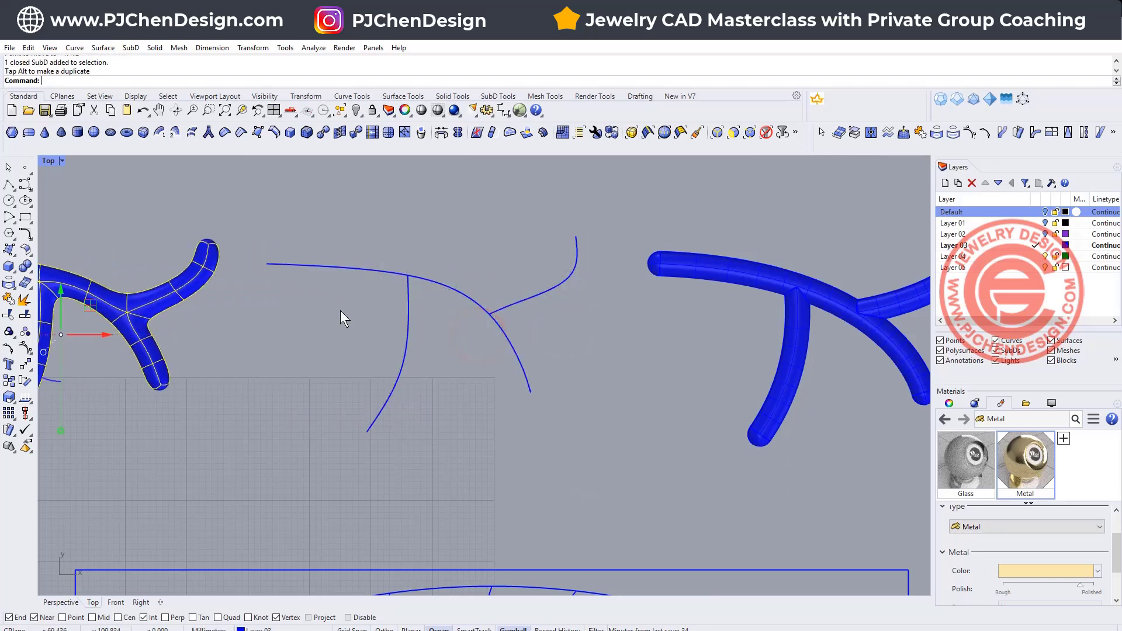
Step: Pull the upper end point of the downward test branch down to leave a gap below the main curve
{"action": "left_click", "coordinate": [408, 292]}
{"action": "scroll", "coordinate": [413, 257], "scroll_direction": "up", "scroll_amount": 8}
{"action": "left_click_drag", "start_coordinate": [373, 264], "coordinate": [436, 339]}
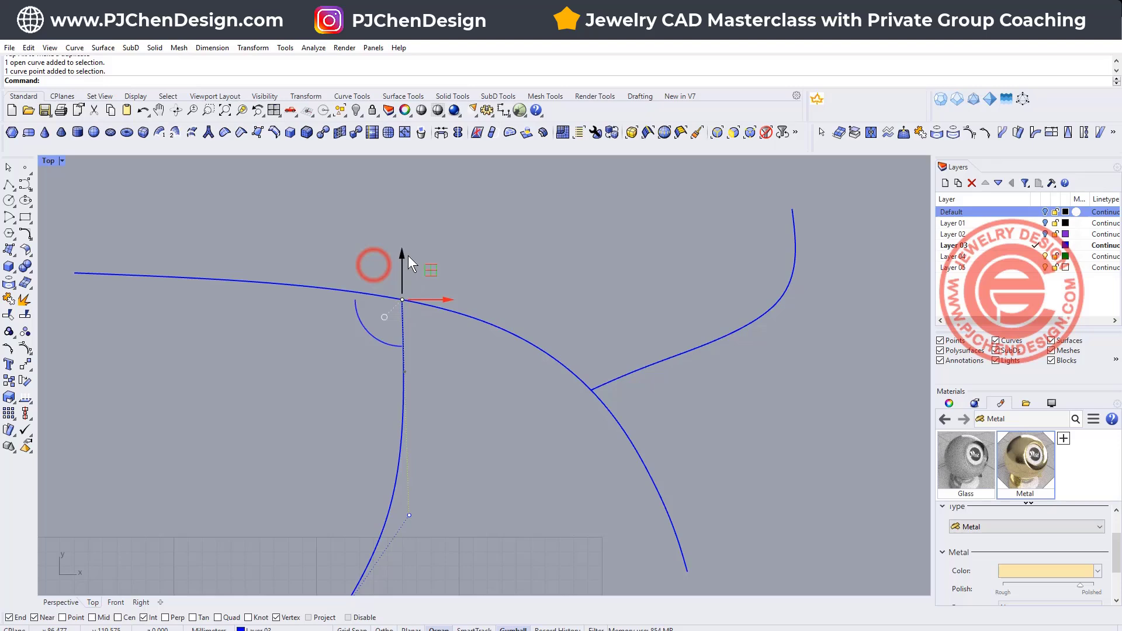
{"action": "left_click_drag", "start_coordinate": [408, 260], "coordinate": [410, 286]}
{"action": "left_click", "coordinate": [551, 393]}
Step: Extend the junction end of the right test branch slightly past the main curve by moving its end point
{"action": "left_click", "coordinate": [596, 387]}
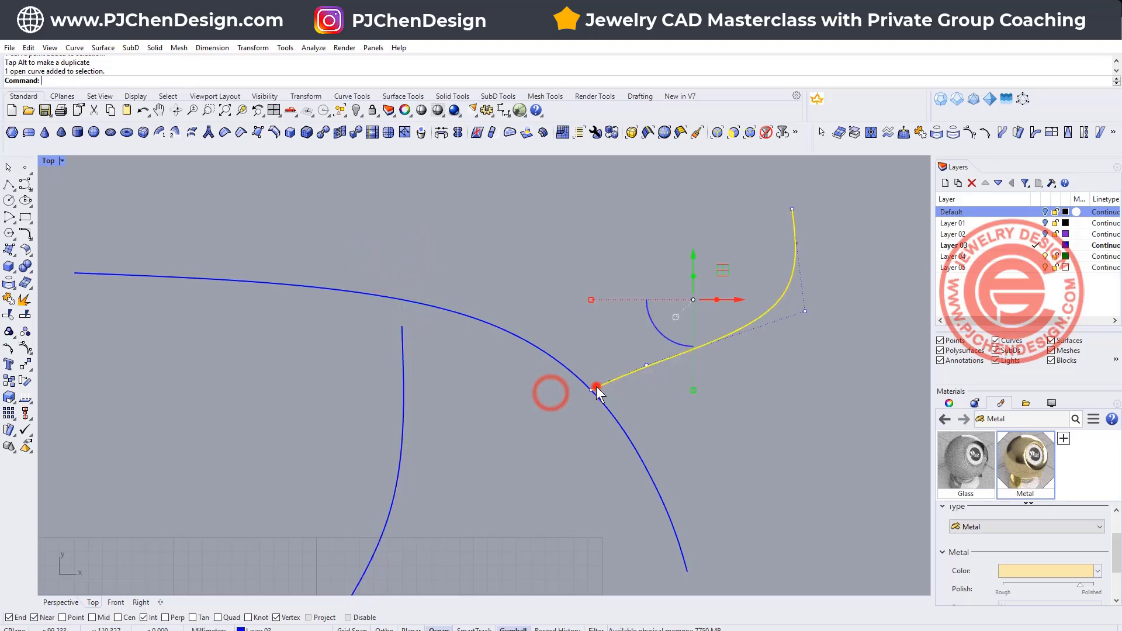
{"action": "left_click", "coordinate": [591, 389]}
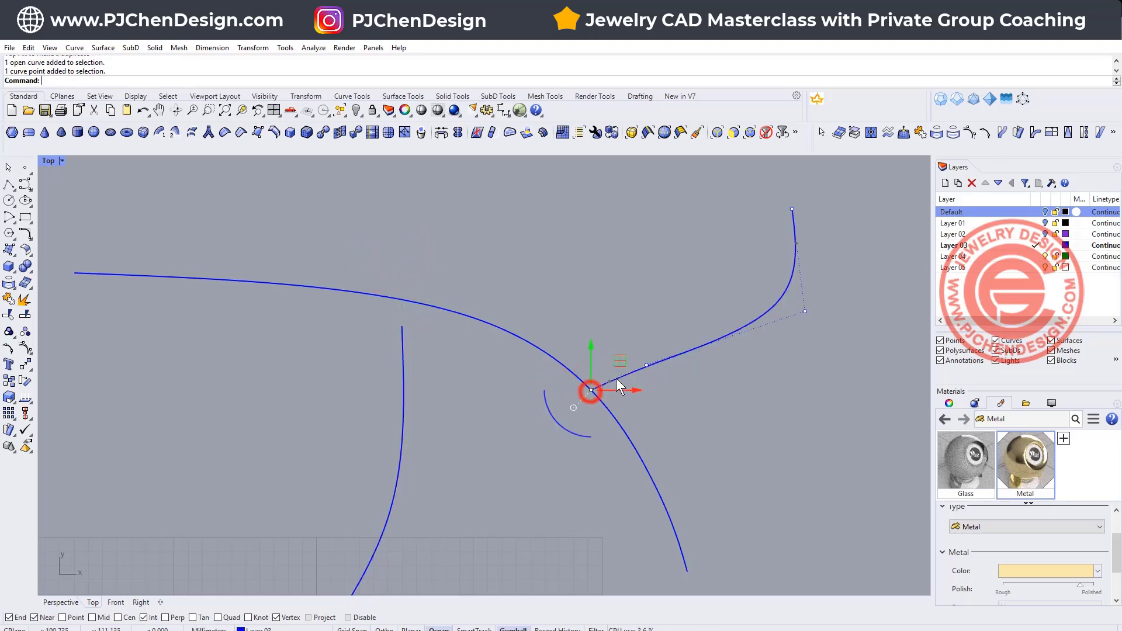
{"action": "left_click_drag", "start_coordinate": [621, 363], "coordinate": [611, 373]}
{"action": "left_click", "coordinate": [714, 407]}
{"action": "scroll", "coordinate": [546, 363], "scroll_direction": "down", "scroll_amount": 3}
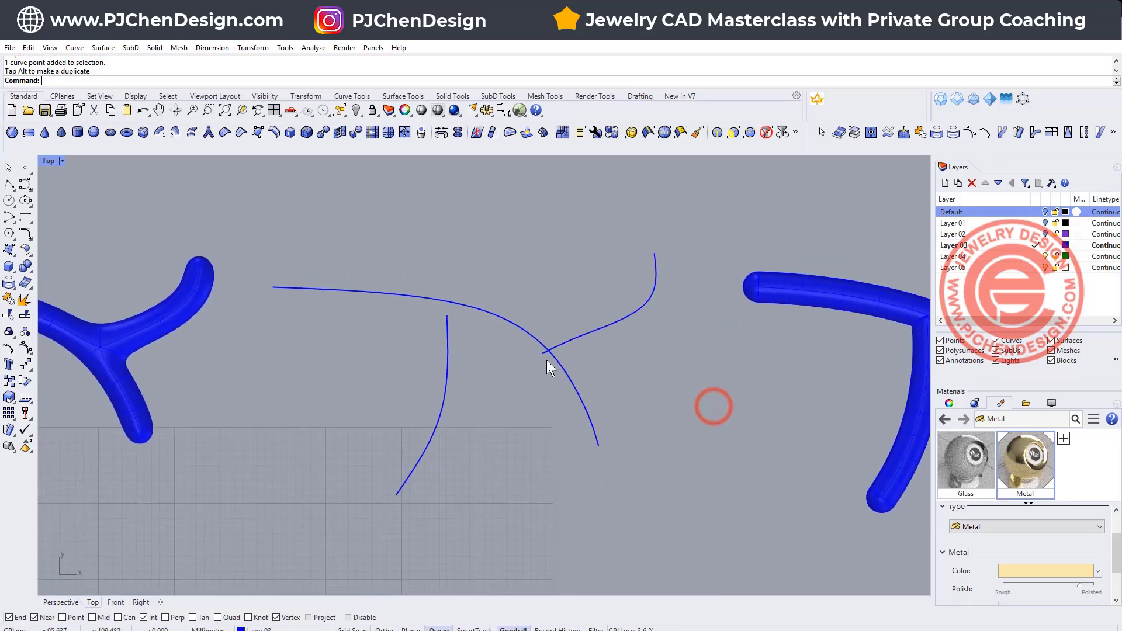
Step: Create a MultiPipe with radius 2 from the three misaligned test curves and examine its junctions
{"action": "left_click_drag", "start_coordinate": [684, 384], "coordinate": [377, 250]}
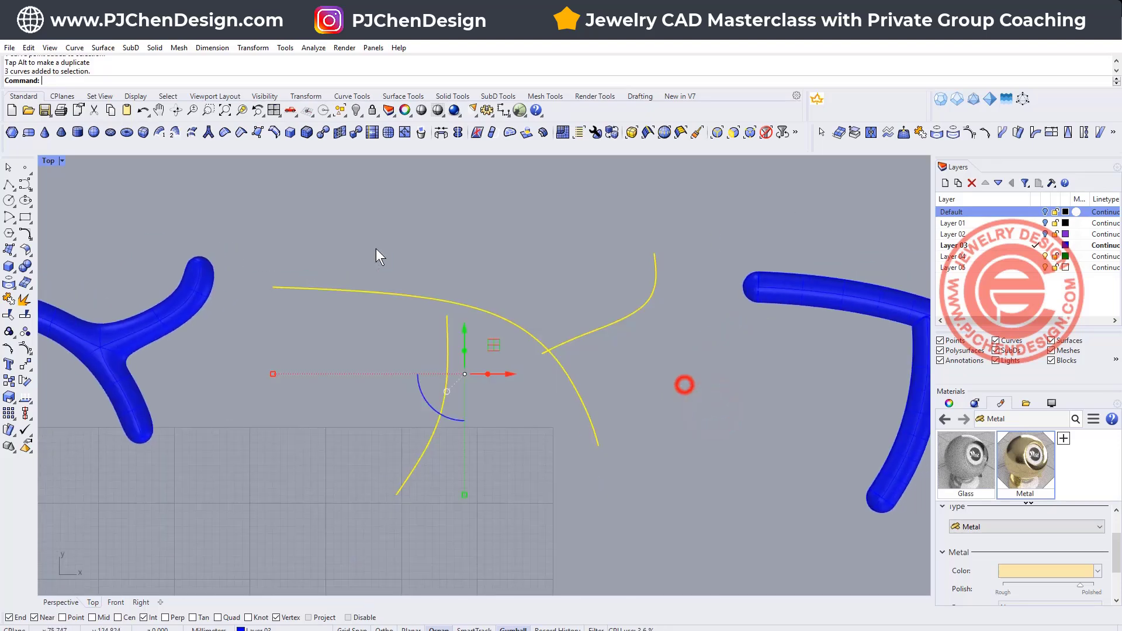
{"action": "left_click", "coordinate": [209, 132]}
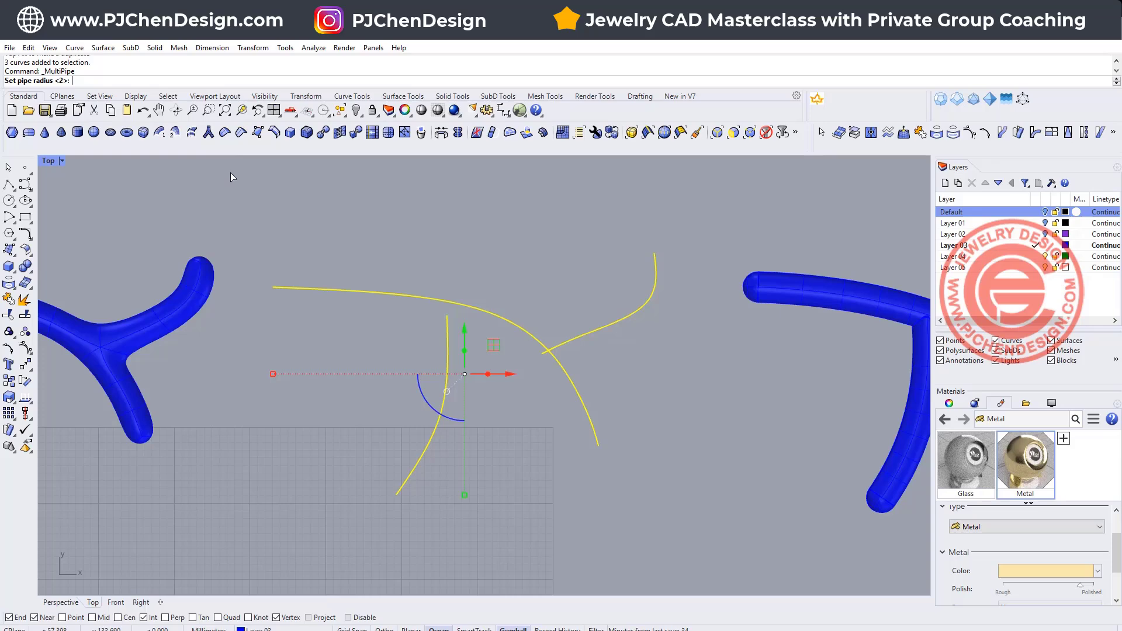
{"action": "key", "text": "Return"}
{"action": "key", "text": "Return"}
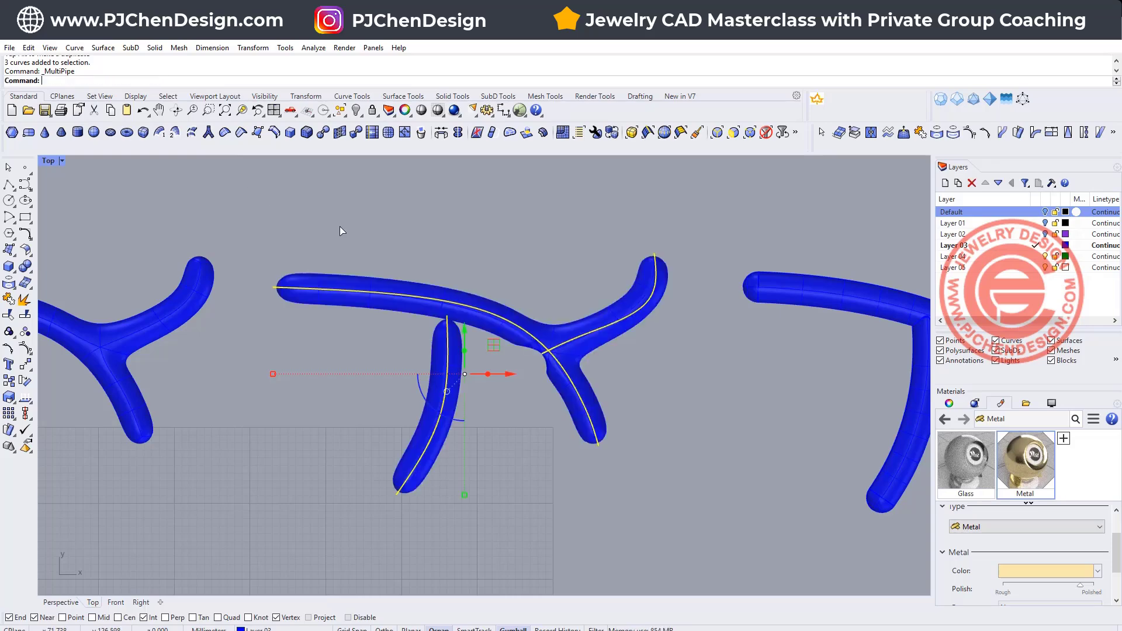
{"action": "scroll", "coordinate": [547, 429], "scroll_direction": "up", "scroll_amount": 4}
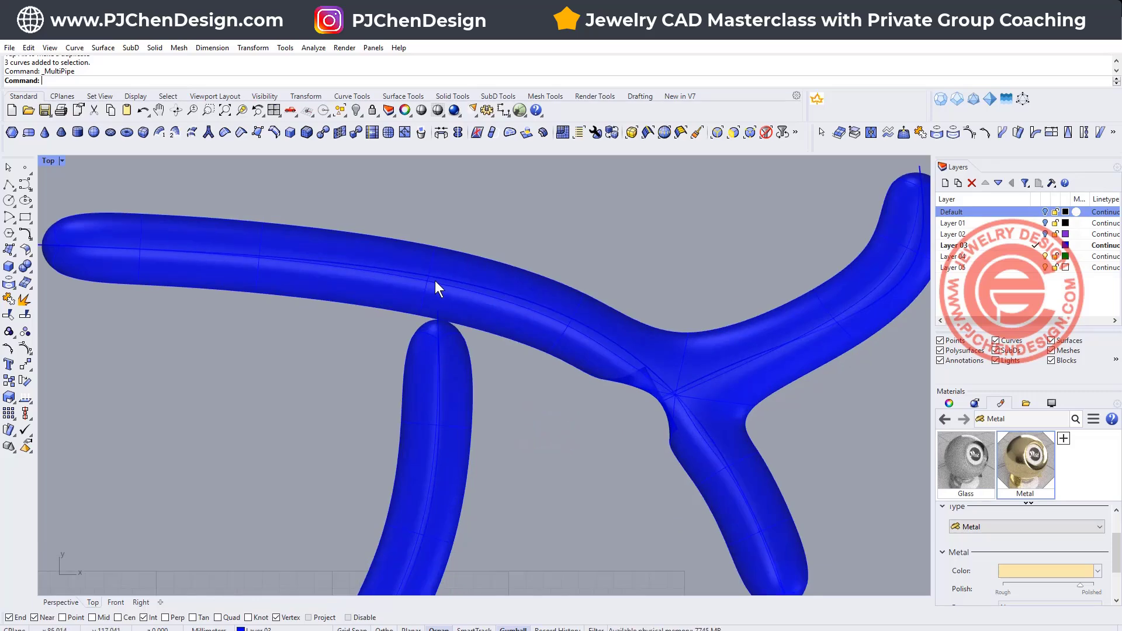
{"action": "scroll", "coordinate": [444, 290], "scroll_direction": "down", "scroll_amount": 5}
{"action": "scroll", "coordinate": [555, 380], "scroll_direction": "up", "scroll_amount": 7}
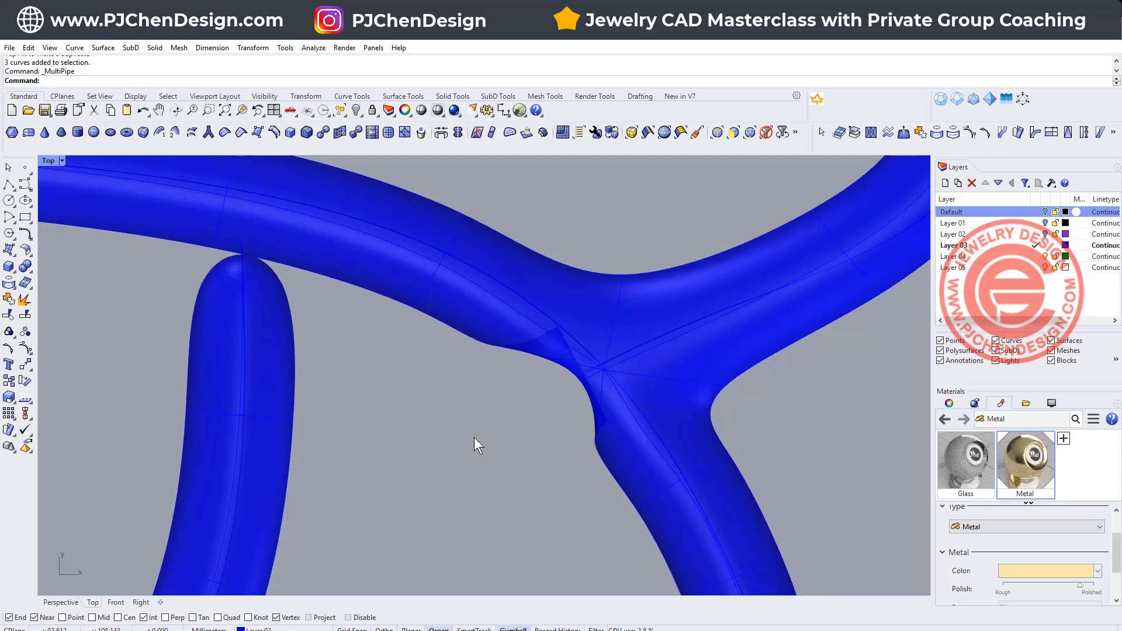
{"action": "scroll", "coordinate": [570, 339], "scroll_direction": "down", "scroll_amount": 4}
{"action": "scroll", "coordinate": [500, 359], "scroll_direction": "down", "scroll_amount": 4}
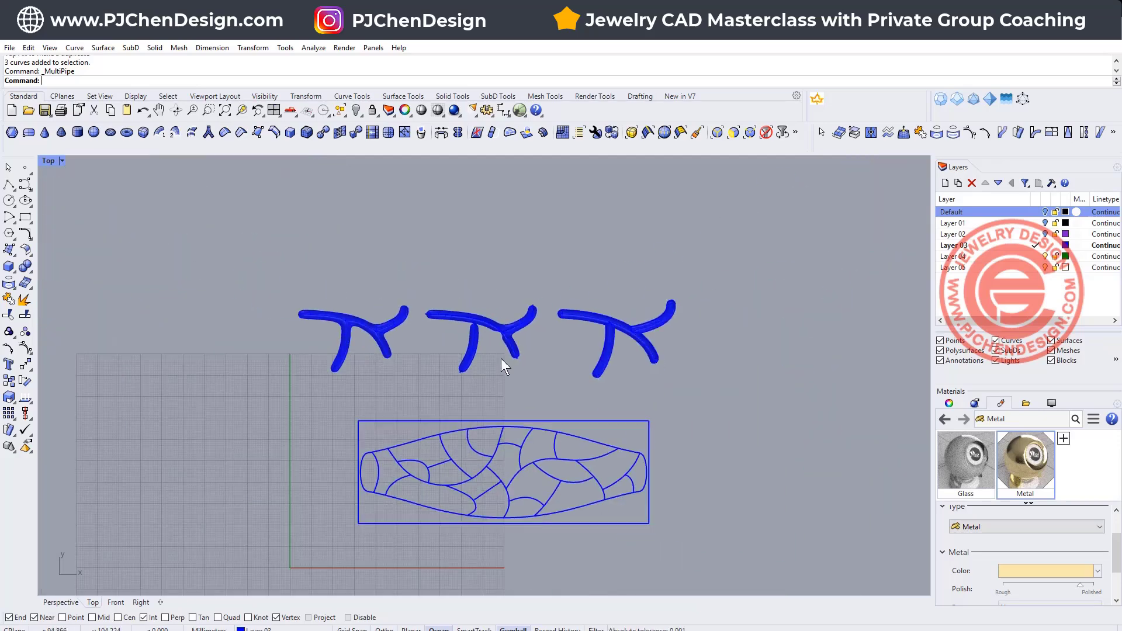
Step: Move the lower end point of the inner curve at the pattern's left end onto the bottom outline, snapping with Near
{"action": "scroll", "coordinate": [434, 311], "scroll_direction": "up", "scroll_amount": 8}
{"action": "scroll", "coordinate": [441, 514], "scroll_direction": "up", "scroll_amount": 6}
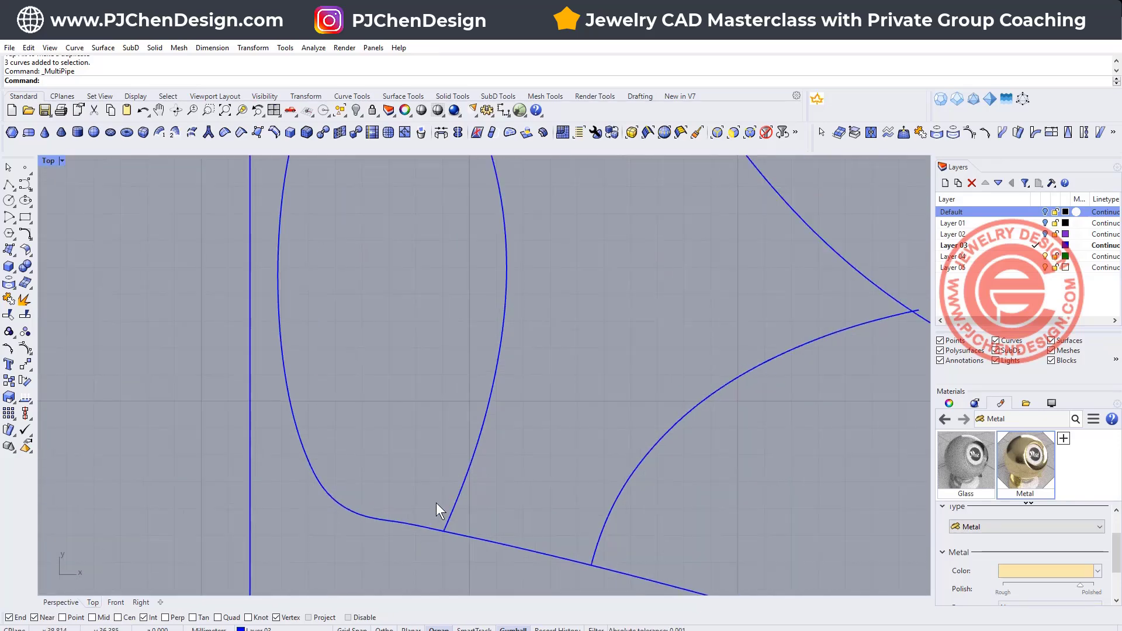
{"action": "right_click_drag", "start_coordinate": [452, 533], "coordinate": [468, 450]}
{"action": "left_click", "coordinate": [469, 447]}
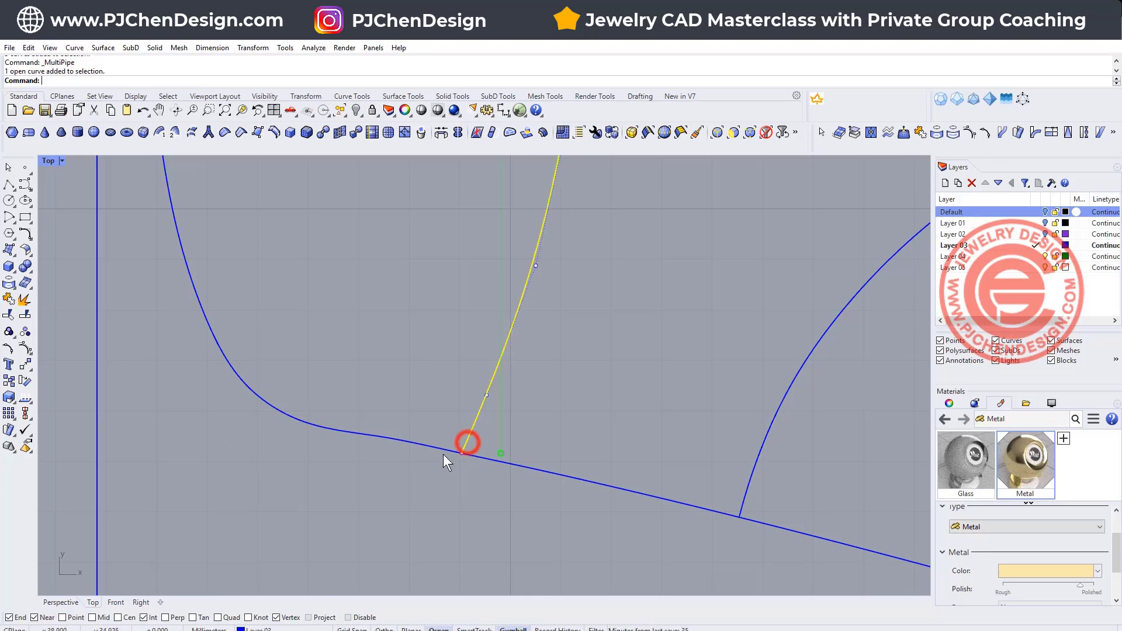
{"action": "key", "text": "F10"}
{"action": "left_click_drag", "start_coordinate": [431, 455], "coordinate": [499, 502]}
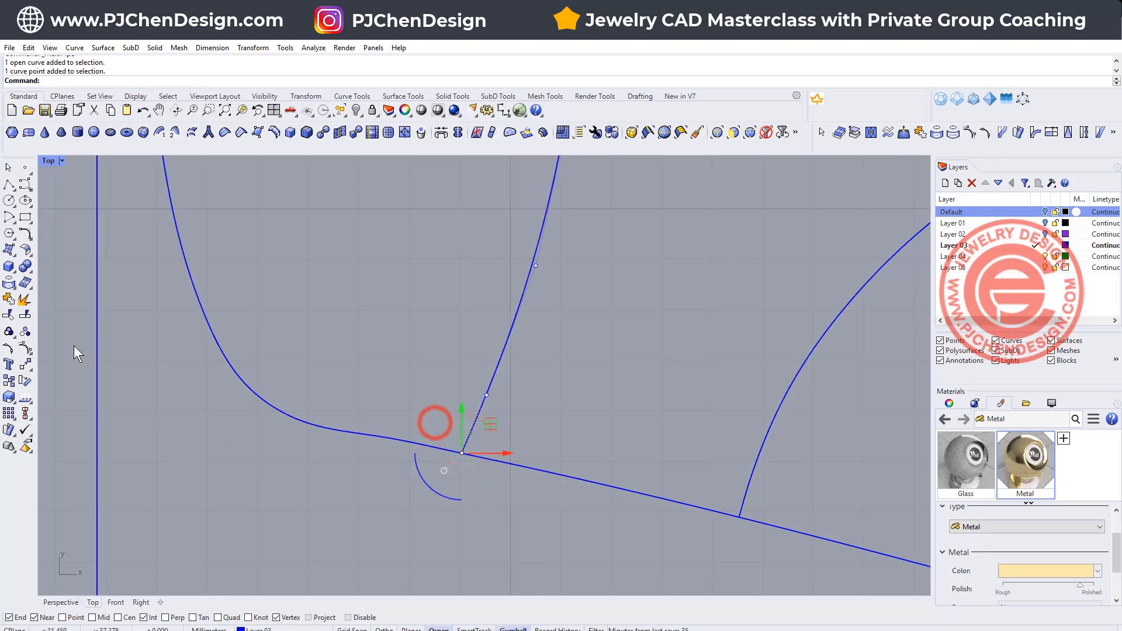
{"action": "left_click", "coordinate": [26, 364]}
{"action": "left_click", "coordinate": [462, 453]}
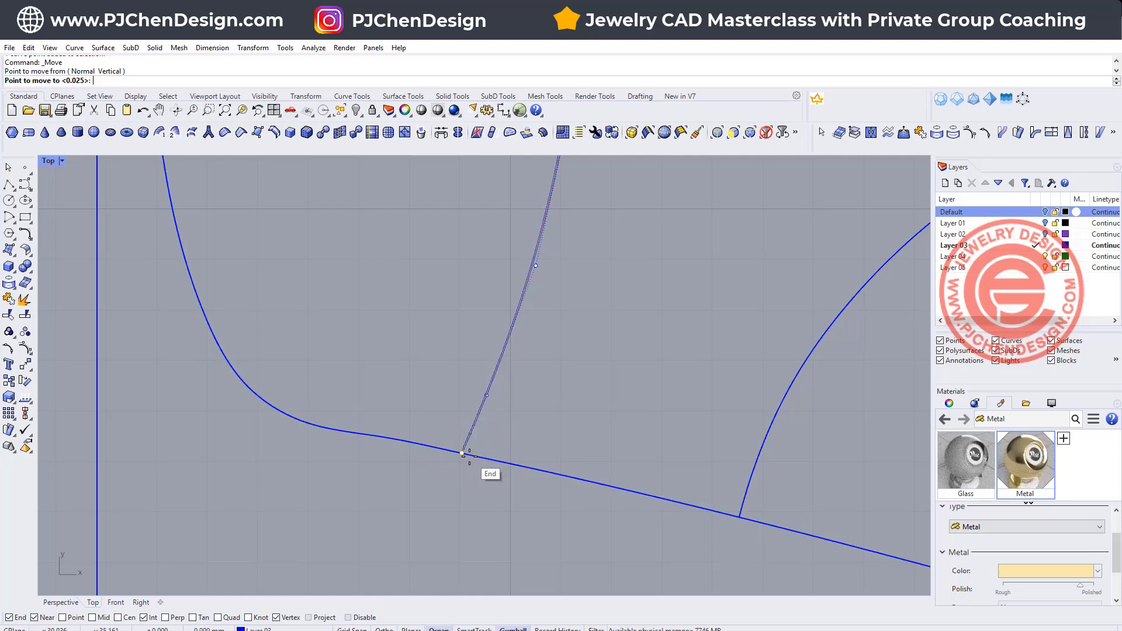
{"action": "scroll", "coordinate": [445, 450], "scroll_direction": "up", "scroll_amount": 3}
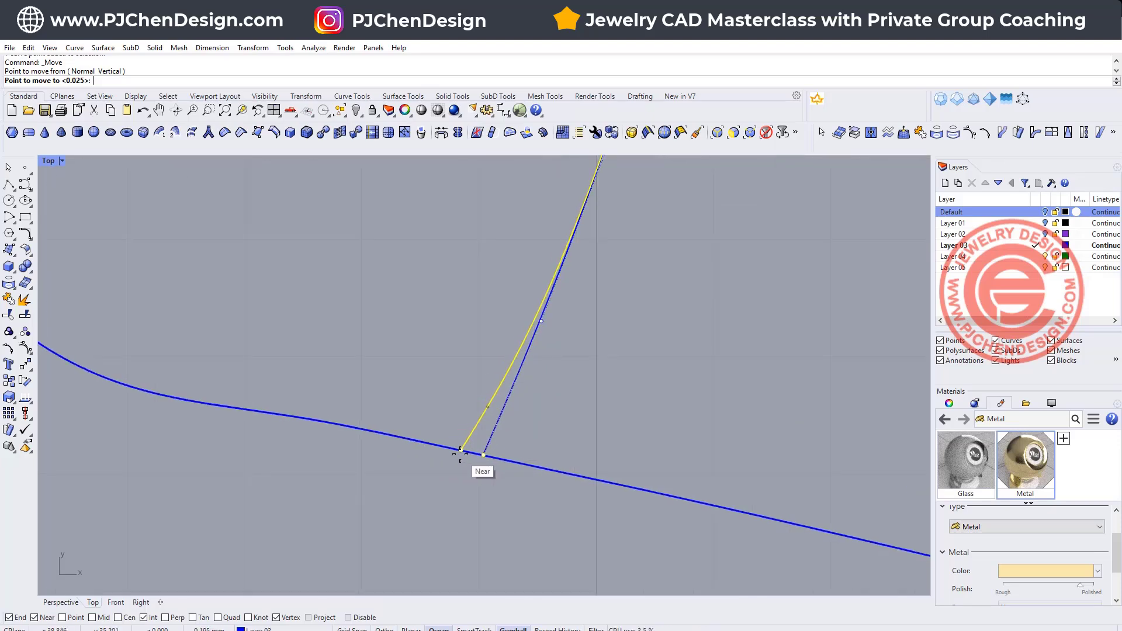
{"action": "left_click", "coordinate": [461, 451]}
{"action": "scroll", "coordinate": [604, 355], "scroll_direction": "down", "scroll_amount": 5}
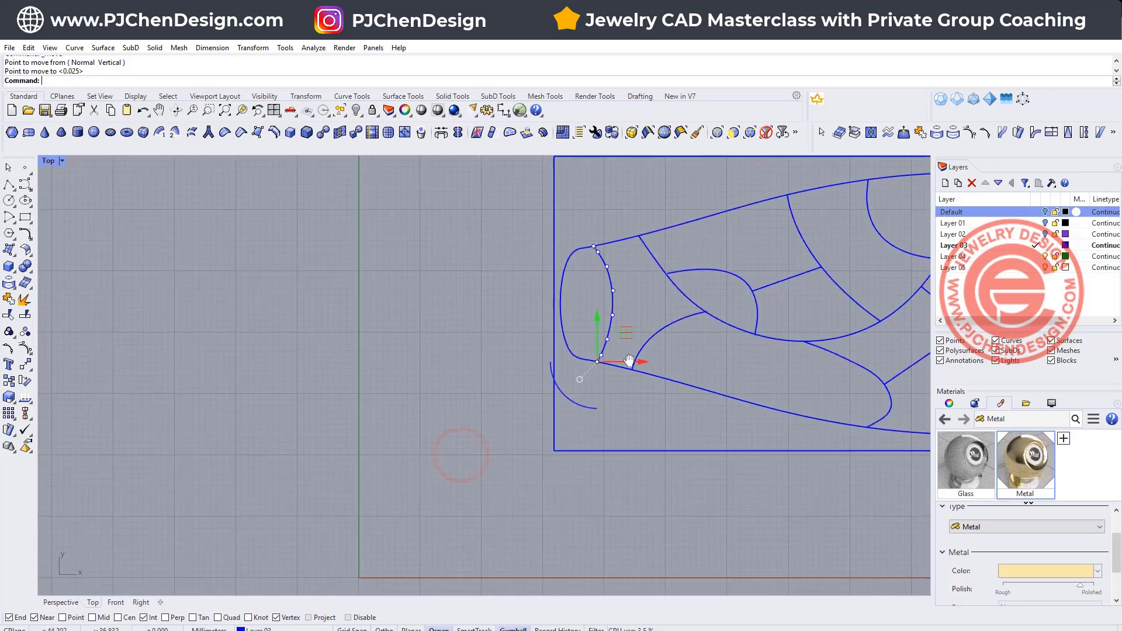
Step: Snap the lower end point of the next branch curve onto the bottom outline at their junction
{"action": "scroll", "coordinate": [541, 390], "scroll_direction": "up", "scroll_amount": 8}
{"action": "left_click", "coordinate": [531, 400]}
{"action": "left_click_drag", "start_coordinate": [471, 368], "coordinate": [555, 442]}
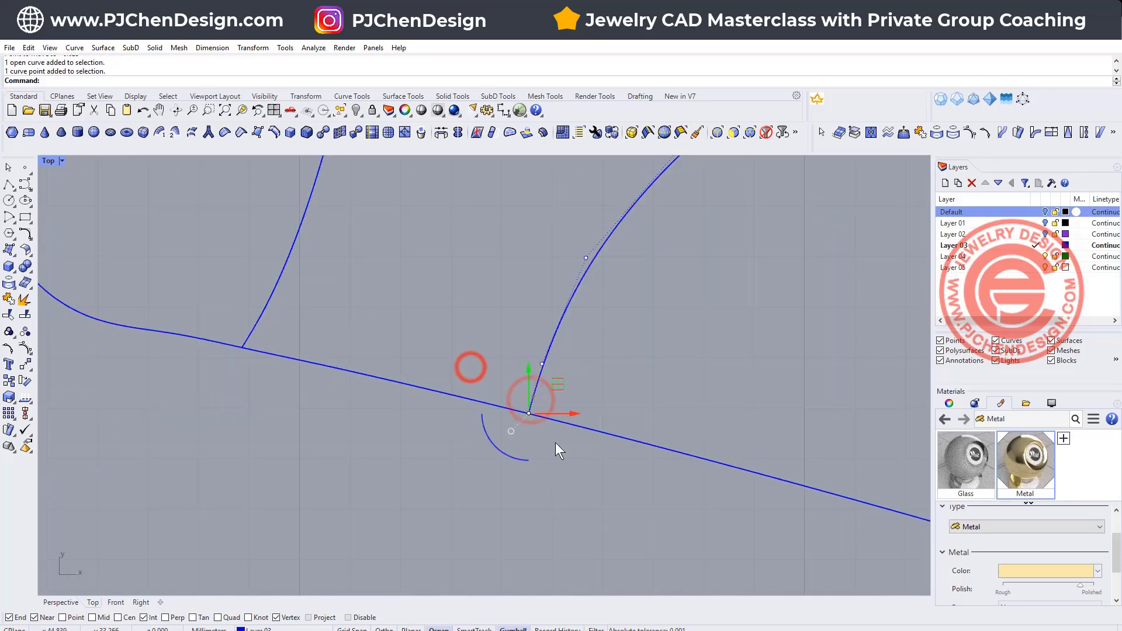
{"action": "key", "text": "space"}
{"action": "left_click", "coordinate": [530, 413]}
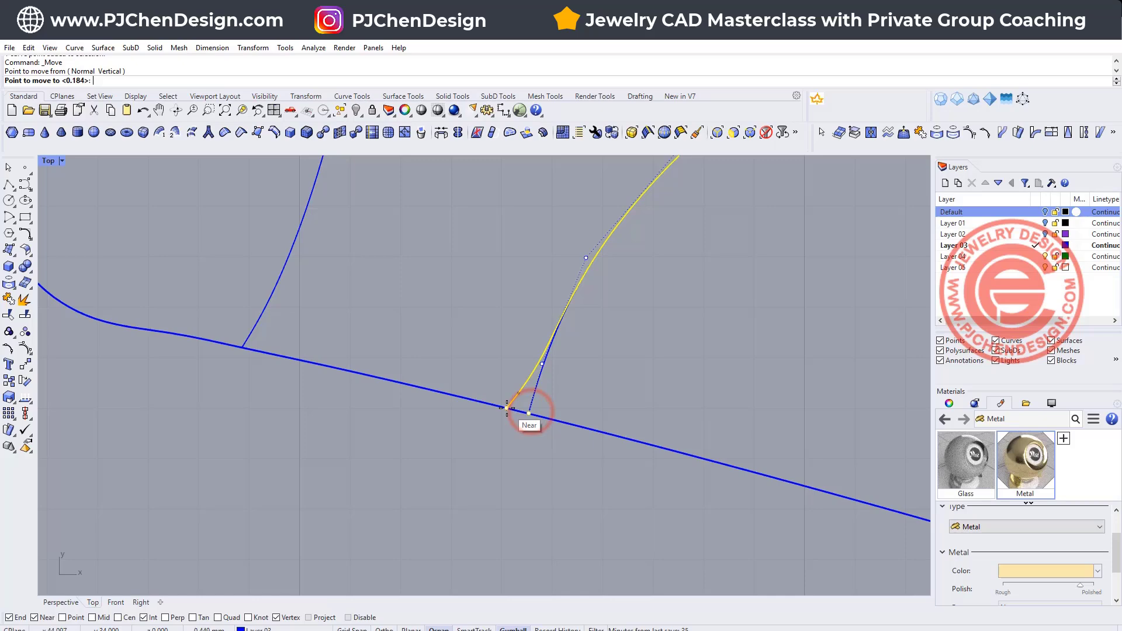
{"action": "left_click", "coordinate": [530, 414]}
{"action": "scroll", "coordinate": [605, 294], "scroll_direction": "down", "scroll_amount": 3}
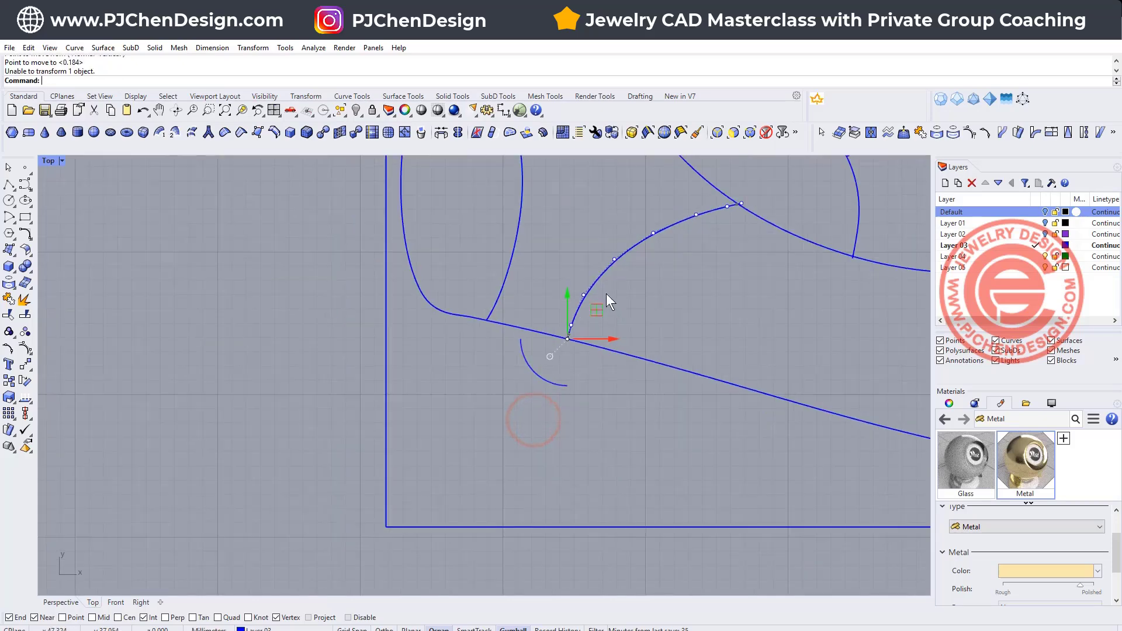
Step: Snap the overshooting upper end of the same branch back onto the long sweeping curve
{"action": "scroll", "coordinate": [688, 263], "scroll_direction": "up", "scroll_amount": 7}
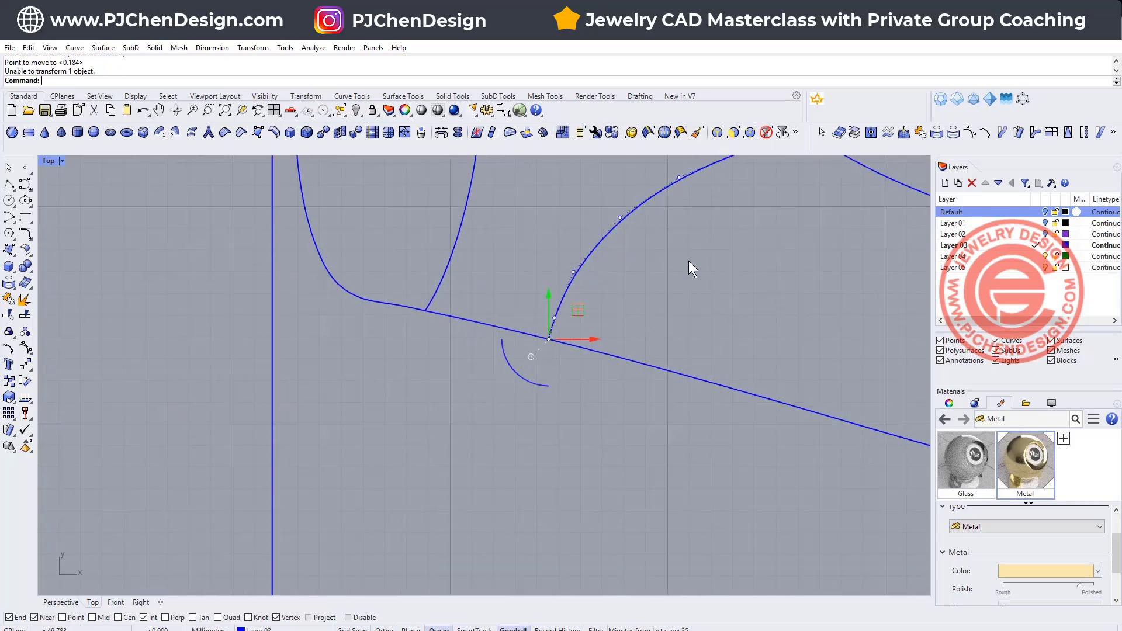
{"action": "right_click", "coordinate": [754, 348]}
{"action": "left_click", "coordinate": [710, 348]}
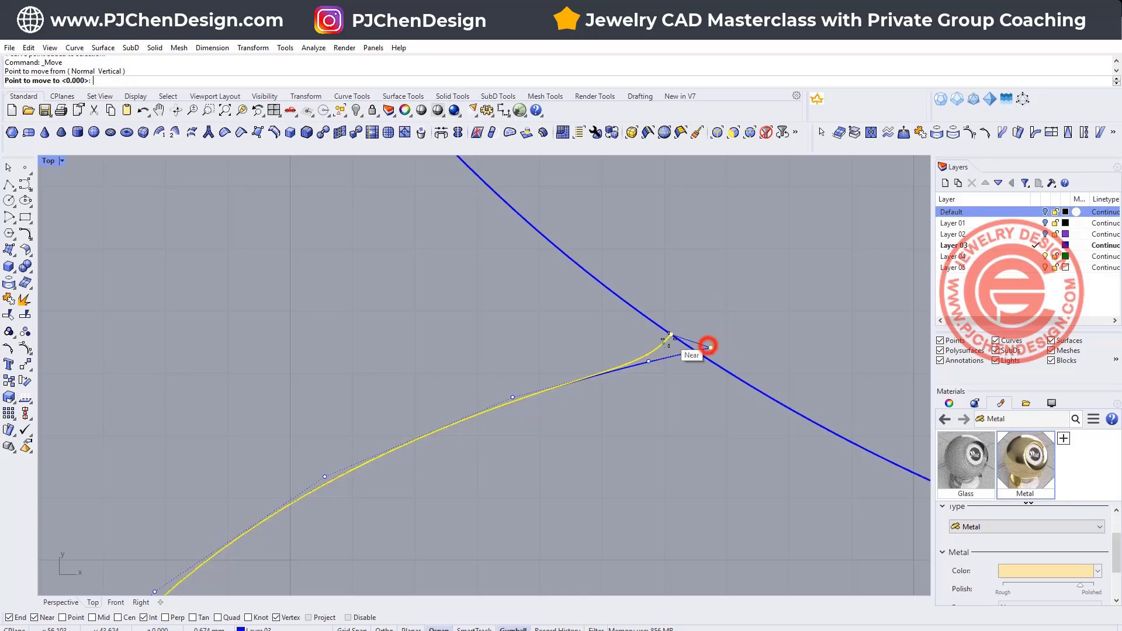
{"action": "left_click", "coordinate": [711, 361]}
{"action": "scroll", "coordinate": [629, 278], "scroll_direction": "down", "scroll_amount": 3}
Step: Close the gap at the arched curve's left end by moving its end point onto the long sweeping curve
{"action": "scroll", "coordinate": [510, 374], "scroll_direction": "up", "scroll_amount": 5}
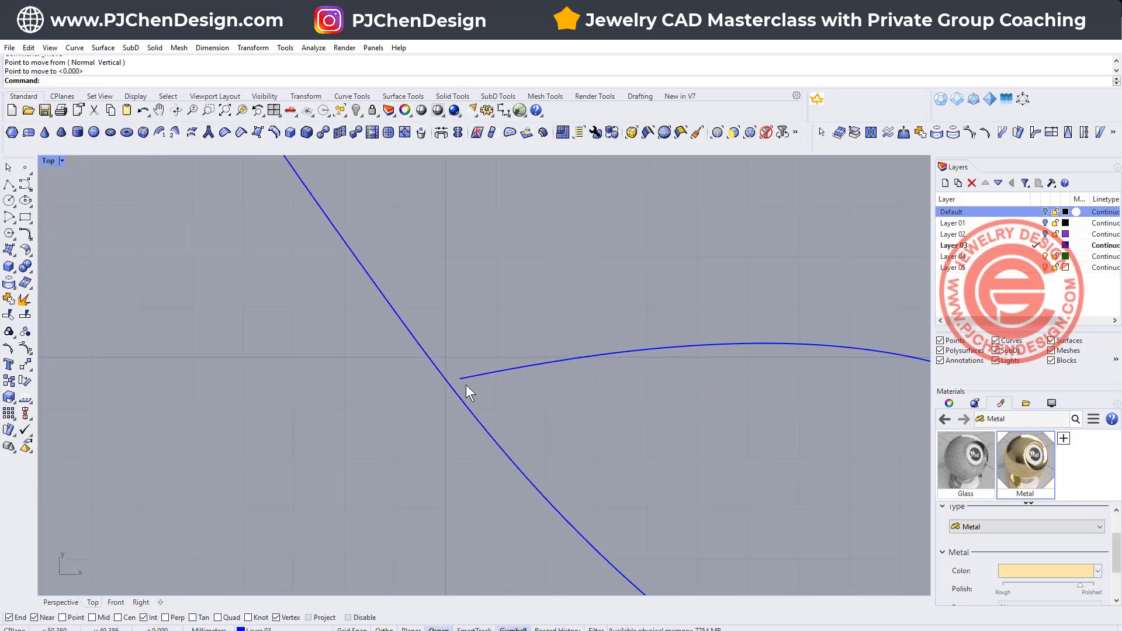
{"action": "left_click", "coordinate": [462, 375]}
{"action": "key", "text": "F10"}
{"action": "left_click_drag", "start_coordinate": [428, 335], "coordinate": [490, 389]}
{"action": "right_click", "coordinate": [490, 389]}
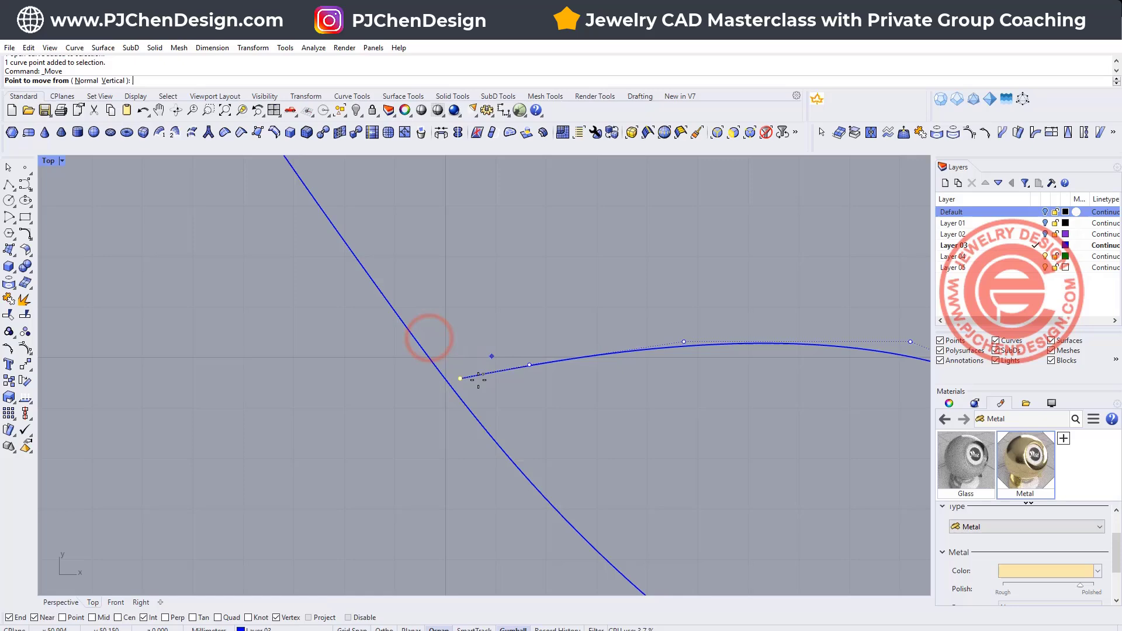
{"action": "left_click", "coordinate": [461, 378]}
{"action": "left_click", "coordinate": [435, 377]}
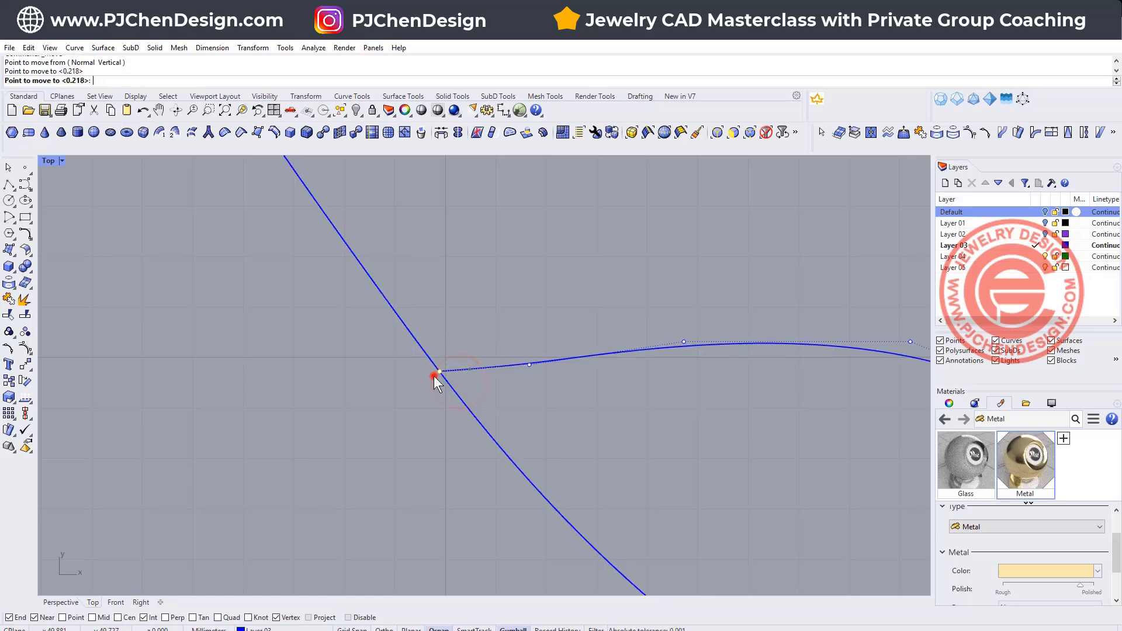
{"action": "scroll", "coordinate": [738, 364], "scroll_direction": "down", "scroll_amount": 3}
Step: Snap the left end point of the straight connector onto the arched curve
{"action": "scroll", "coordinate": [486, 350], "scroll_direction": "up", "scroll_amount": 6}
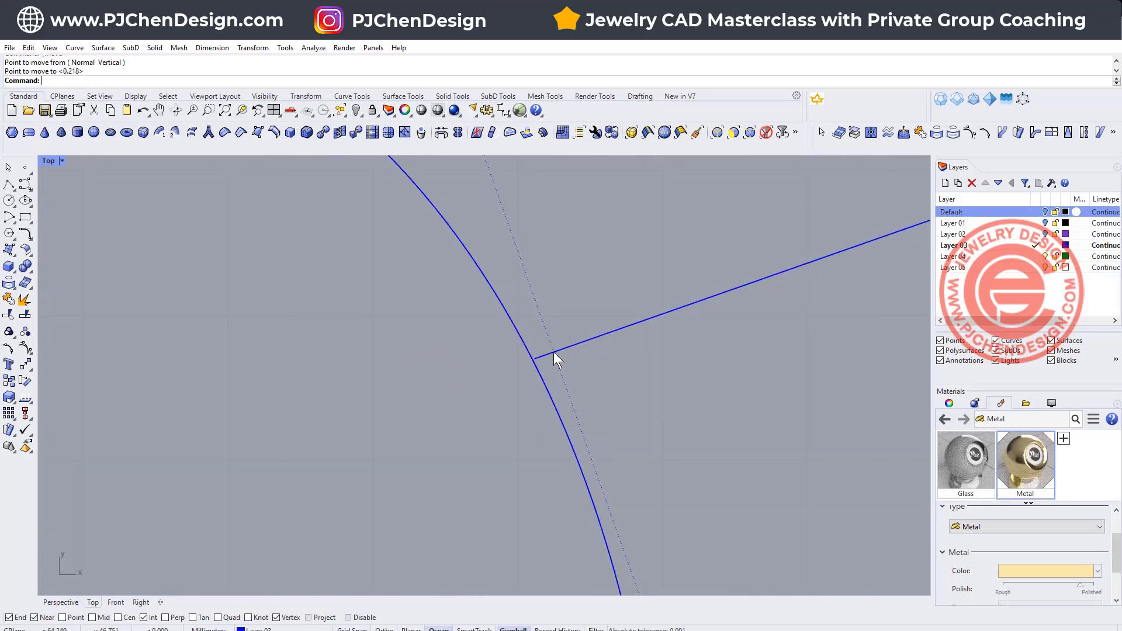
{"action": "left_click", "coordinate": [553, 352]}
{"action": "left_click", "coordinate": [435, 318]}
{"action": "left_click", "coordinate": [598, 334]}
{"action": "left_click_drag", "start_coordinate": [389, 310], "coordinate": [592, 388]}
{"action": "key", "text": "Return"}
{"action": "scroll", "coordinate": [525, 353], "scroll_direction": "up", "scroll_amount": 8}
{"action": "left_click", "coordinate": [549, 366]}
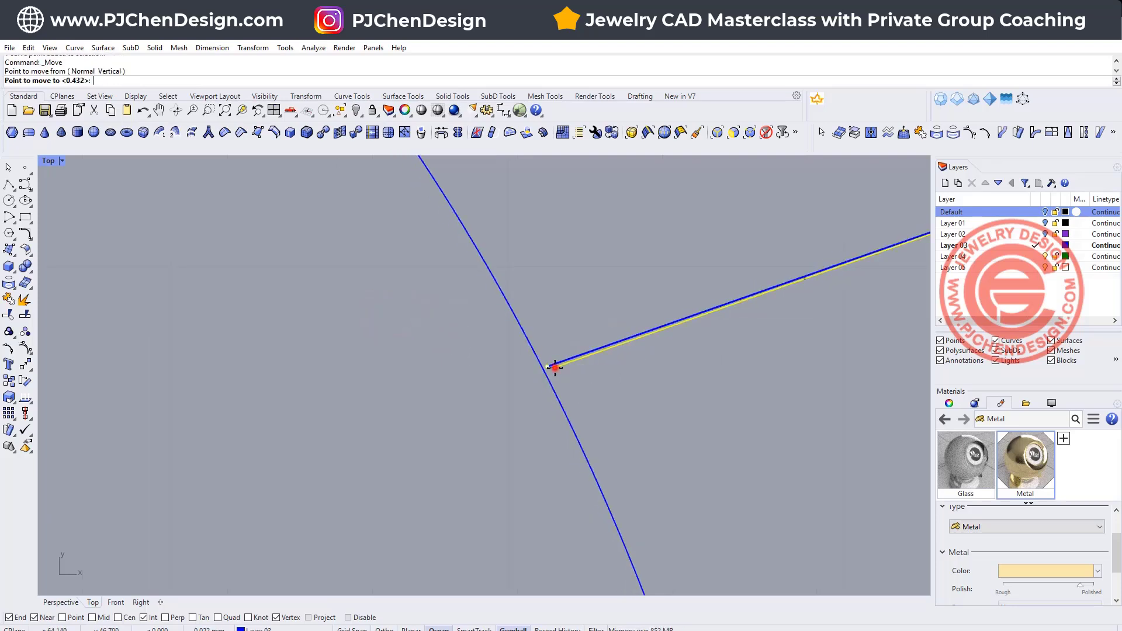
{"action": "left_click", "coordinate": [529, 350]}
{"action": "scroll", "coordinate": [656, 408], "scroll_direction": "down", "scroll_amount": 12}
Step: Snap the overshooting lower end of the arched curve onto the long sweeping curve
{"action": "scroll", "coordinate": [371, 213], "scroll_direction": "down", "scroll_amount": 5}
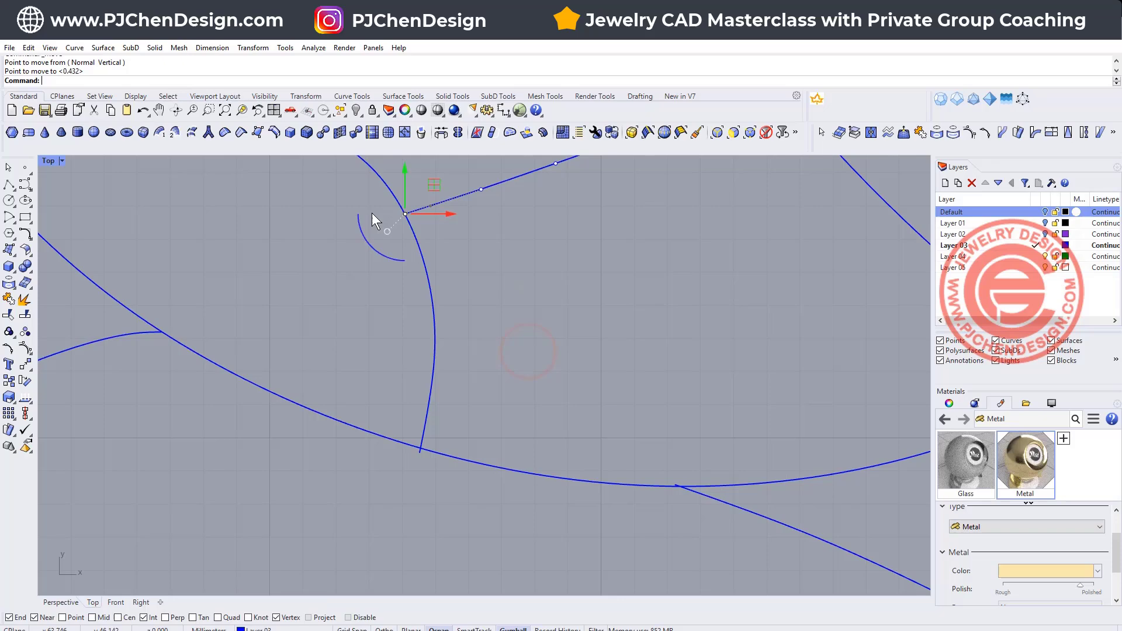
{"action": "scroll", "coordinate": [421, 445], "scroll_direction": "up", "scroll_amount": 8}
{"action": "left_click", "coordinate": [418, 464]}
{"action": "left_click_drag", "start_coordinate": [362, 406], "coordinate": [453, 485]}
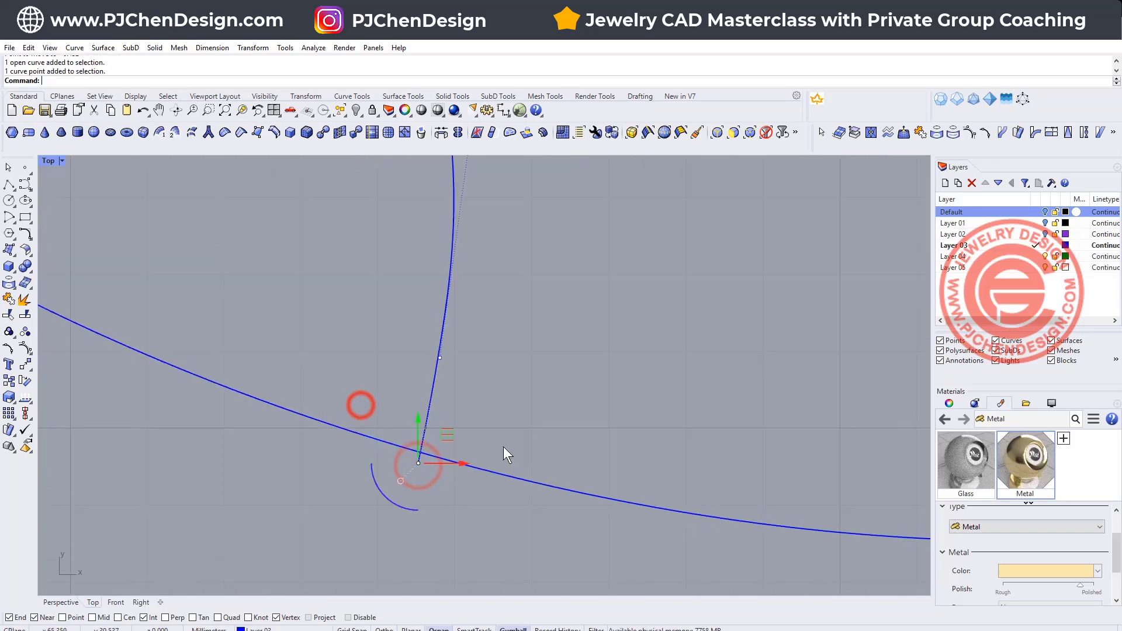
{"action": "key", "text": "Return"}
{"action": "left_click", "coordinate": [418, 462]}
{"action": "left_click", "coordinate": [433, 456]}
{"action": "scroll", "coordinate": [443, 313], "scroll_direction": "down", "scroll_amount": 12}
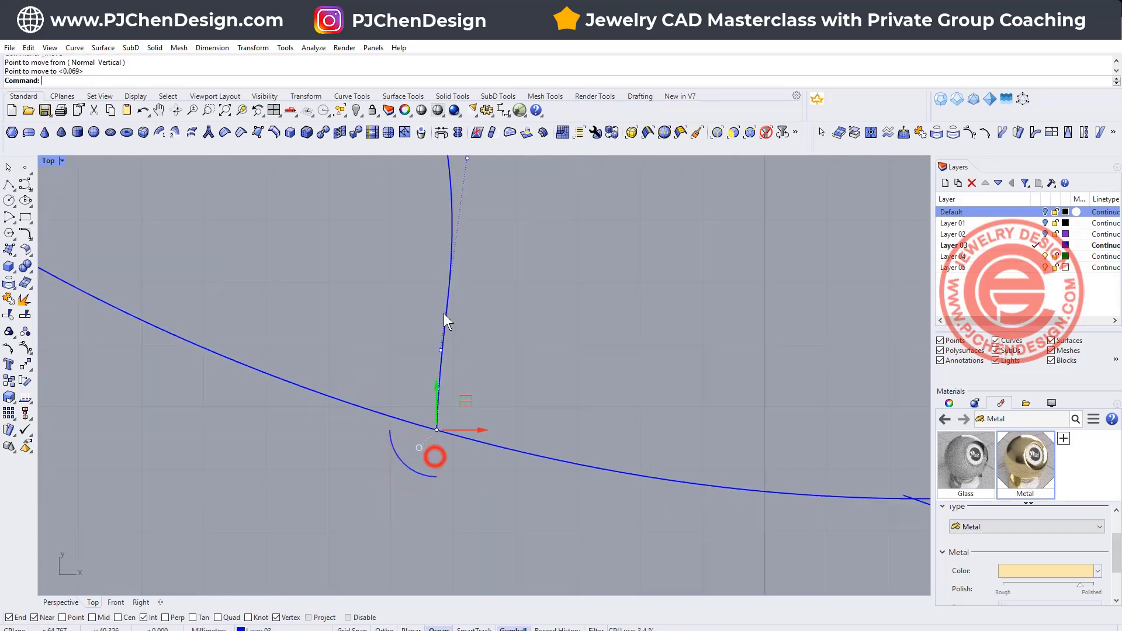
Step: Snap the right end point of the straight connector onto the curve descending from the top outline
{"action": "right_click_drag", "start_coordinate": [520, 317], "coordinate": [448, 407]}
{"action": "scroll", "coordinate": [480, 299], "scroll_direction": "up", "scroll_amount": 10}
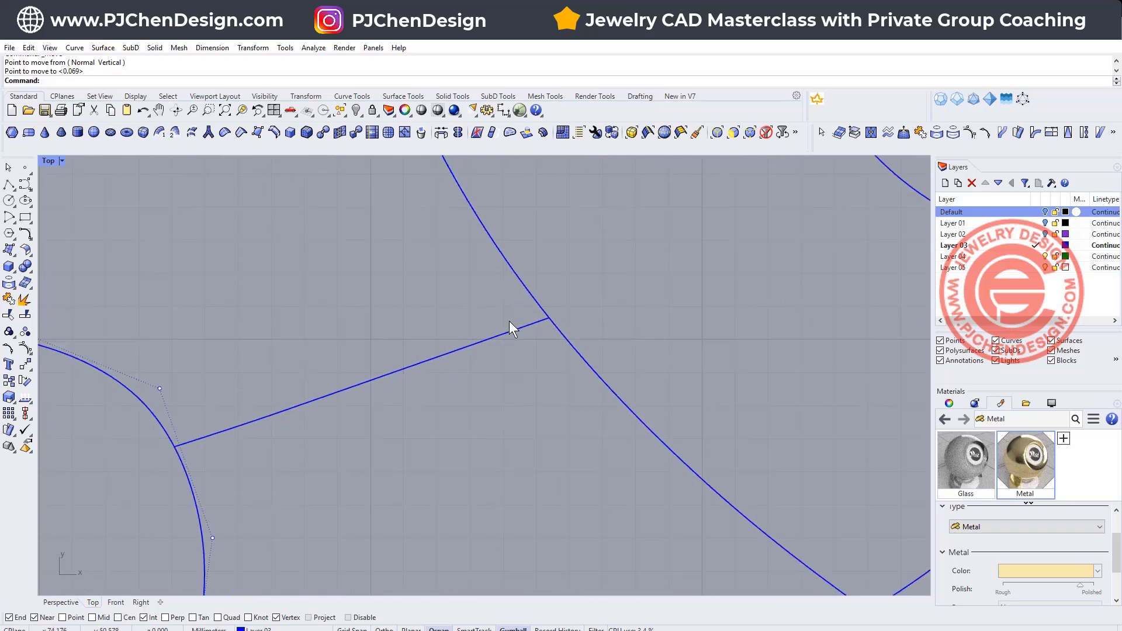
{"action": "left_click", "coordinate": [541, 322]}
{"action": "scroll", "coordinate": [549, 308], "scroll_direction": "up", "scroll_amount": 18}
{"action": "key", "text": "F10"}
{"action": "left_click_drag", "start_coordinate": [536, 307], "coordinate": [616, 432]}
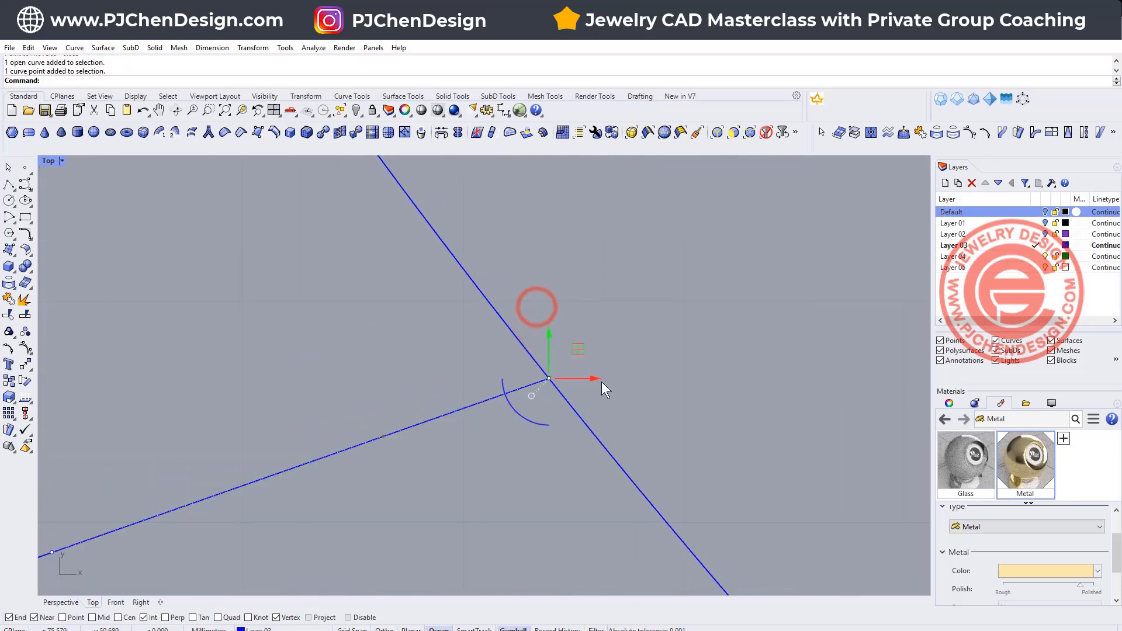
{"action": "key", "text": "Return"}
{"action": "left_click", "coordinate": [549, 379]}
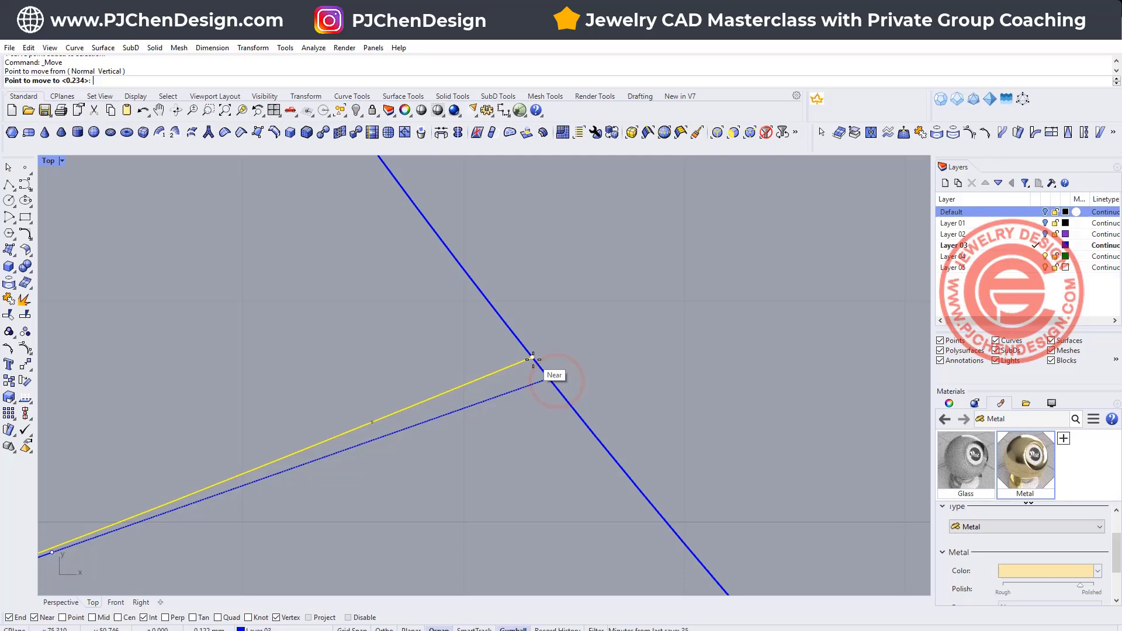
{"action": "left_click", "coordinate": [533, 359]}
{"action": "scroll", "coordinate": [521, 338], "scroll_direction": "down", "scroll_amount": 4}
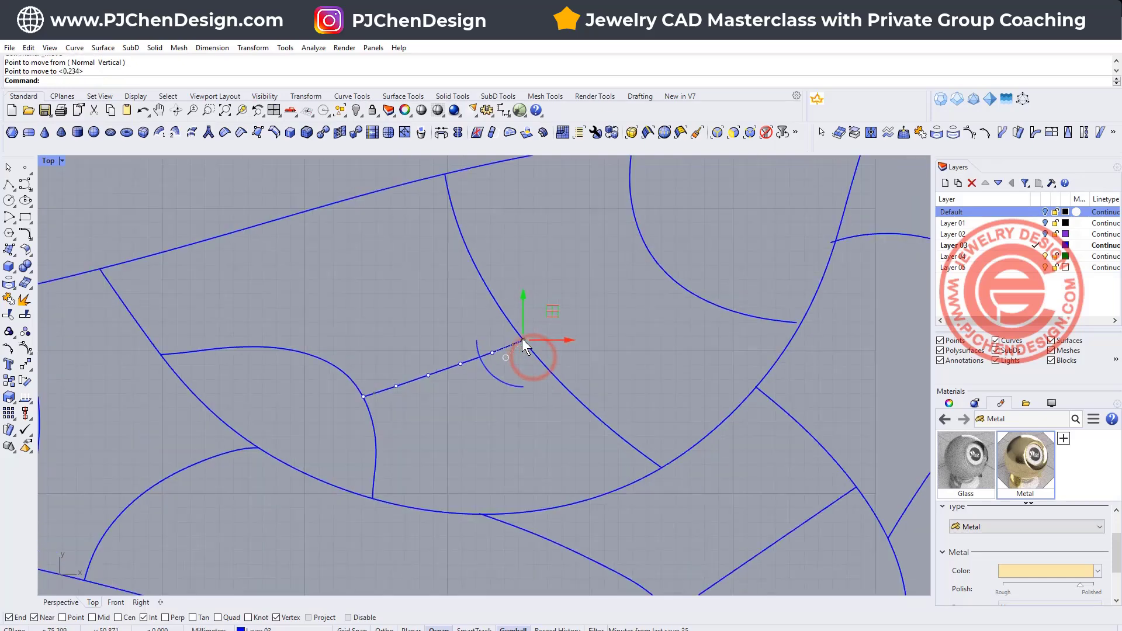
Step: Move the upper end point of that descending curve onto the top outline
{"action": "scroll", "coordinate": [521, 338], "scroll_direction": "down", "scroll_amount": 2}
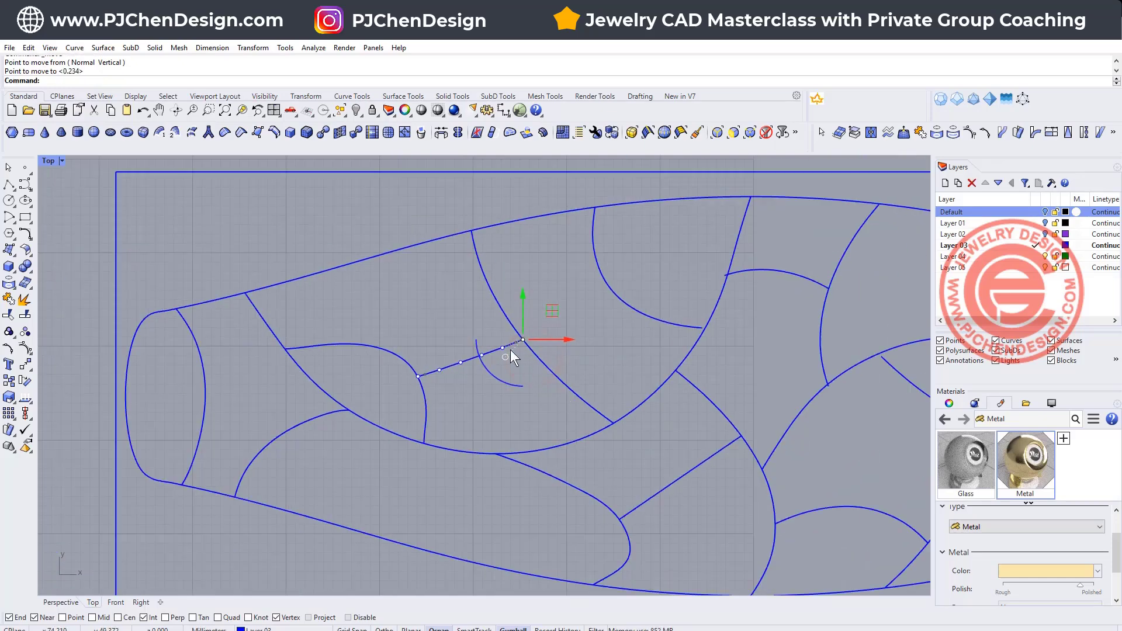
{"action": "scroll", "coordinate": [475, 239], "scroll_direction": "up", "scroll_amount": 2}
{"action": "scroll", "coordinate": [494, 298], "scroll_direction": "up", "scroll_amount": 3}
{"action": "left_click", "coordinate": [507, 285]}
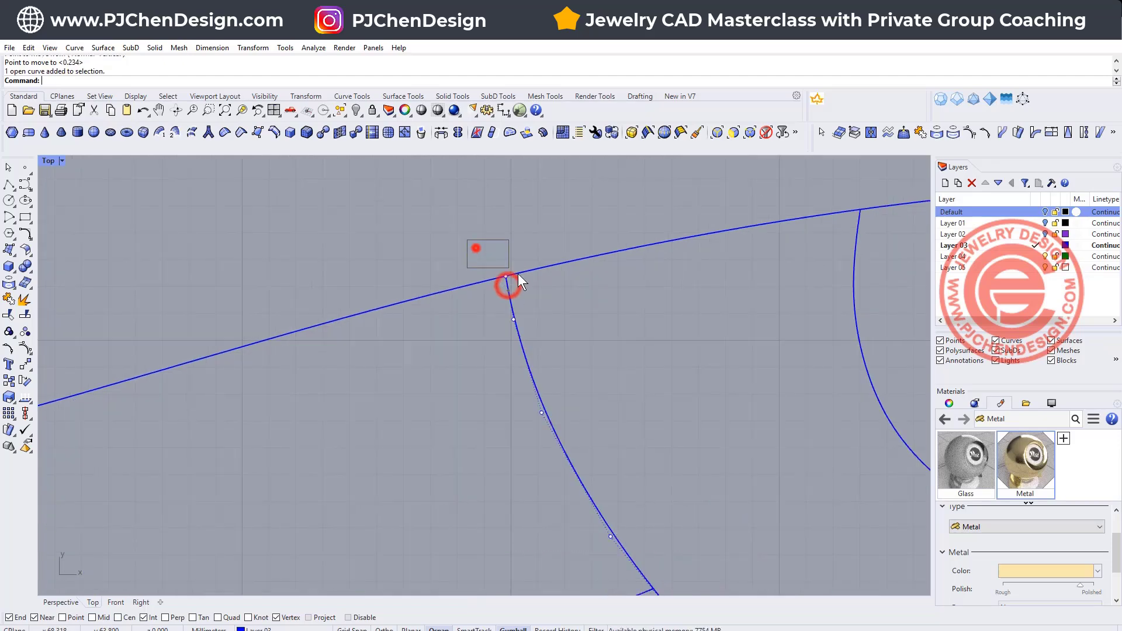
{"action": "scroll", "coordinate": [543, 239], "scroll_direction": "up", "scroll_amount": 4}
{"action": "key", "text": "Return"}
{"action": "left_click", "coordinate": [456, 326]}
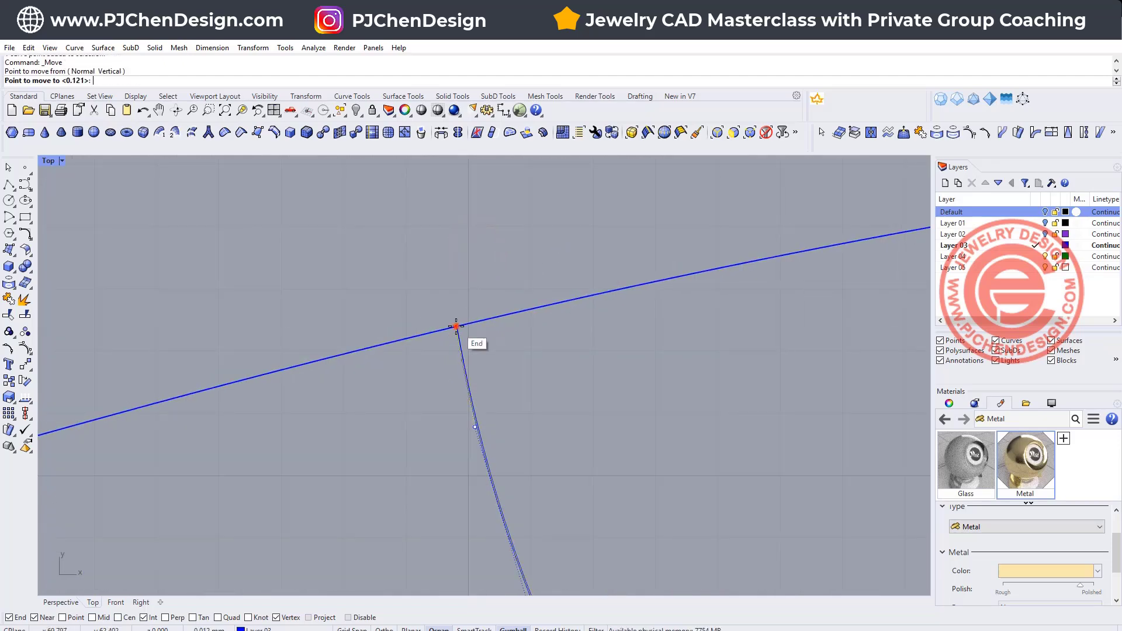
{"action": "left_click", "coordinate": [475, 322]}
{"action": "scroll", "coordinate": [444, 280], "scroll_direction": "down", "scroll_amount": 6}
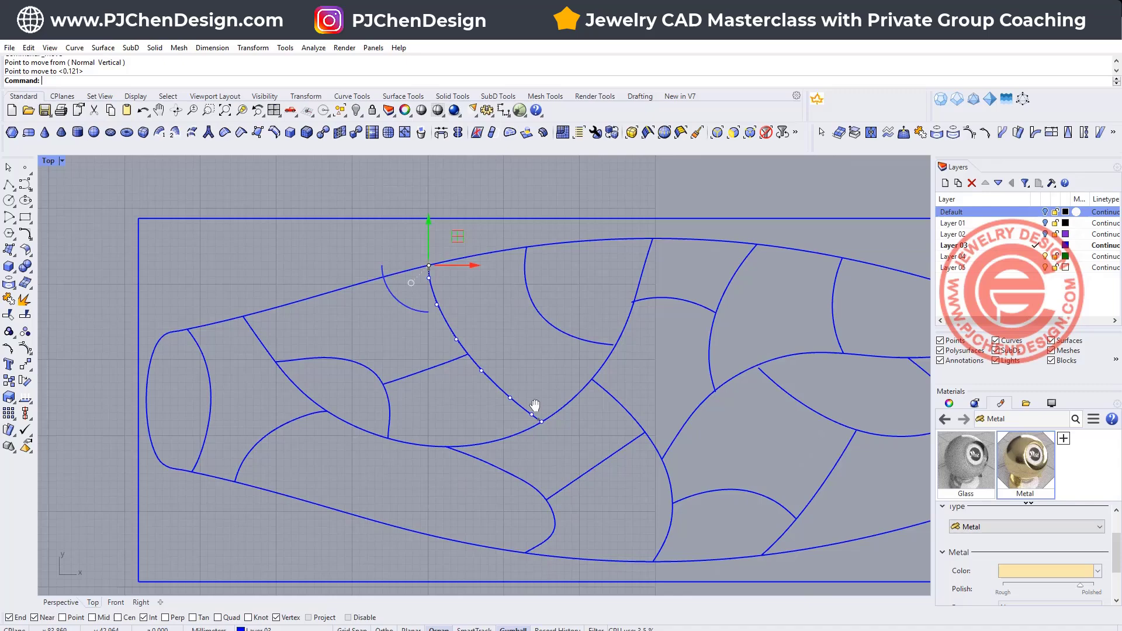
Step: Snap the upper-left end of the hook-shaped lower curve onto the underside of the long sweeping curve
{"action": "scroll", "coordinate": [423, 415], "scroll_direction": "up", "scroll_amount": 5}
{"action": "left_click", "coordinate": [327, 416]}
{"action": "left_click", "coordinate": [293, 409]}
{"action": "left_click", "coordinate": [325, 433]}
{"action": "left_click", "coordinate": [376, 442]}
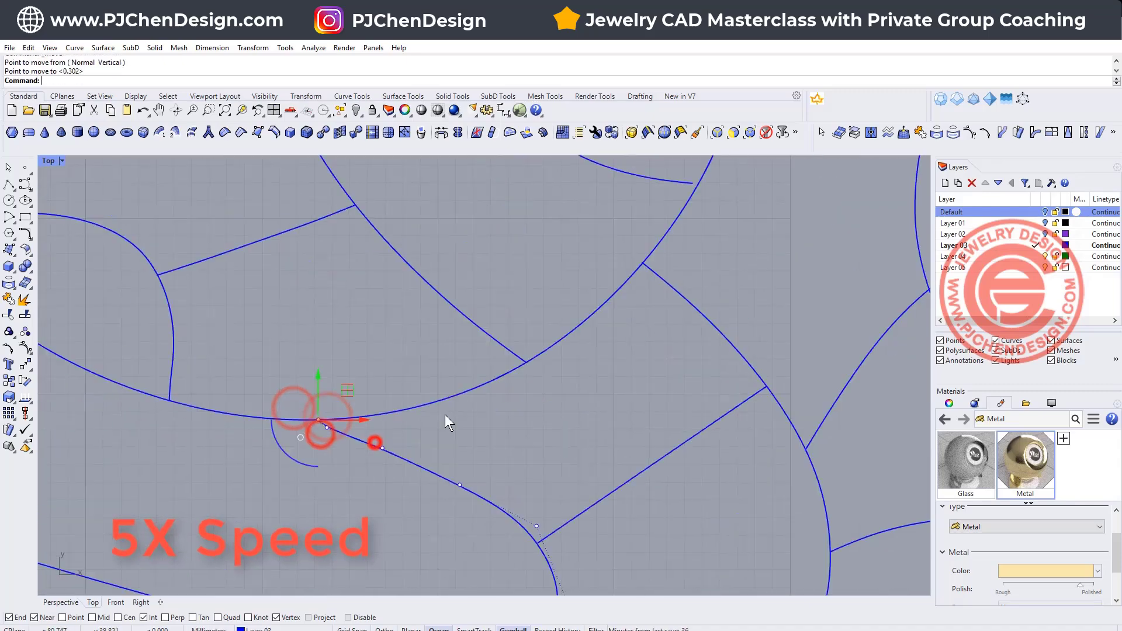
Step: Snap the lower end of the descending curve onto the long sweeping curve
{"action": "left_click", "coordinate": [530, 332]}
{"action": "left_click", "coordinate": [509, 299]}
{"action": "left_click", "coordinate": [536, 345]}
{"action": "left_click", "coordinate": [533, 325]}
Step: Snap the loose ends of the neighbouring central curves onto the curves they meet
{"action": "scroll", "coordinate": [529, 249], "scroll_direction": "up", "scroll_amount": 8}
{"action": "left_click", "coordinate": [524, 228]}
{"action": "left_click_drag", "start_coordinate": [456, 260], "coordinate": [570, 404]}
{"action": "left_click", "coordinate": [501, 288]}
{"action": "left_click", "coordinate": [511, 288]}
{"action": "left_click", "coordinate": [541, 372]}
{"action": "left_click", "coordinate": [554, 373]}
{"action": "left_click", "coordinate": [389, 304]}
{"action": "left_click", "coordinate": [406, 300]}
Step: Snap the upper-right end of the lower straight connector onto the central S-shaped curve
{"action": "scroll", "coordinate": [516, 351], "scroll_direction": "down", "scroll_amount": 5}
{"action": "left_click", "coordinate": [476, 296]}
{"action": "left_click_drag", "start_coordinate": [480, 272], "coordinate": [601, 390]}
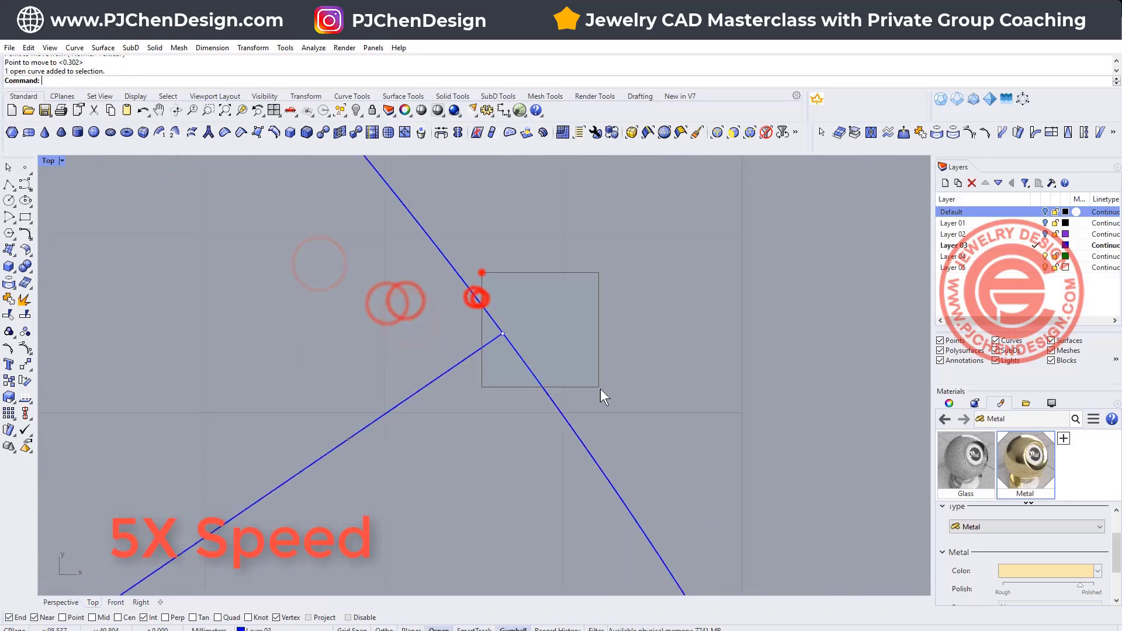
{"action": "left_click", "coordinate": [503, 336]}
{"action": "left_click", "coordinate": [514, 351]}
Step: Snap the left end of the lower arch onto the central S-shaped curve
{"action": "left_click", "coordinate": [428, 355]}
{"action": "left_click", "coordinate": [421, 335]}
{"action": "left_click", "coordinate": [396, 409]}
{"action": "left_click_drag", "start_coordinate": [310, 383], "coordinate": [403, 442]}
{"action": "left_click", "coordinate": [376, 423]}
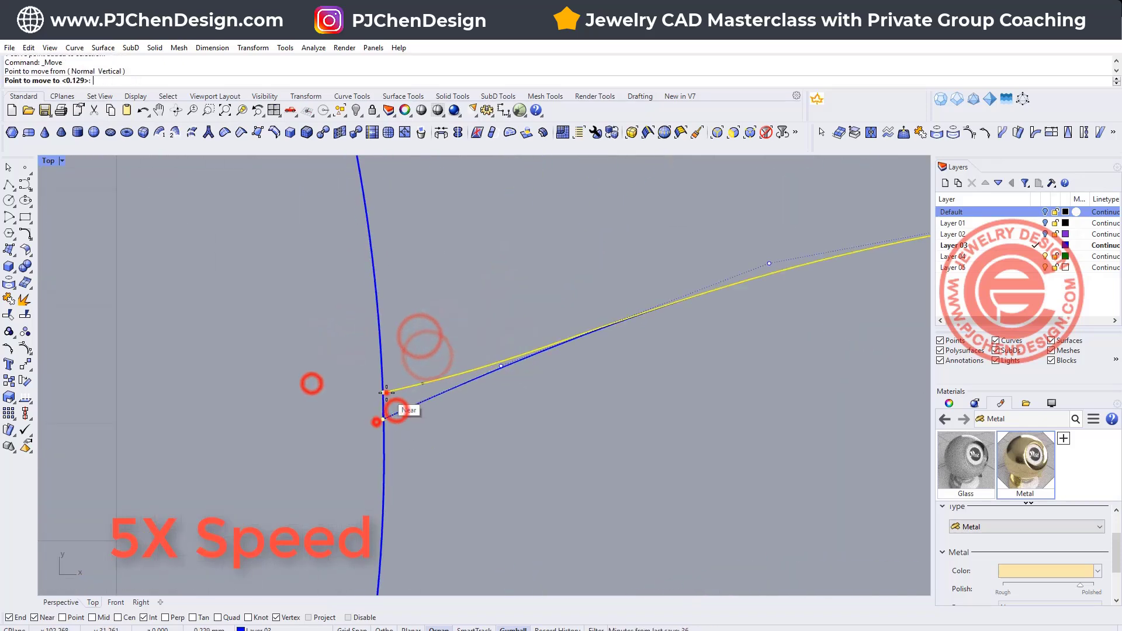
{"action": "left_click", "coordinate": [385, 393]}
Step: Snap the lower ends of the central S-shaped curve and the slanted curve beside it onto the bottom outline
{"action": "left_click", "coordinate": [334, 462]}
{"action": "left_click_drag", "start_coordinate": [273, 432], "coordinate": [349, 485]}
{"action": "left_click", "coordinate": [324, 471]}
{"action": "right_click_drag", "start_coordinate": [709, 372], "coordinate": [409, 403]}
{"action": "left_click", "coordinate": [562, 402]}
{"action": "left_click_drag", "start_coordinate": [486, 388], "coordinate": [572, 423]}
{"action": "left_click", "coordinate": [554, 419]}
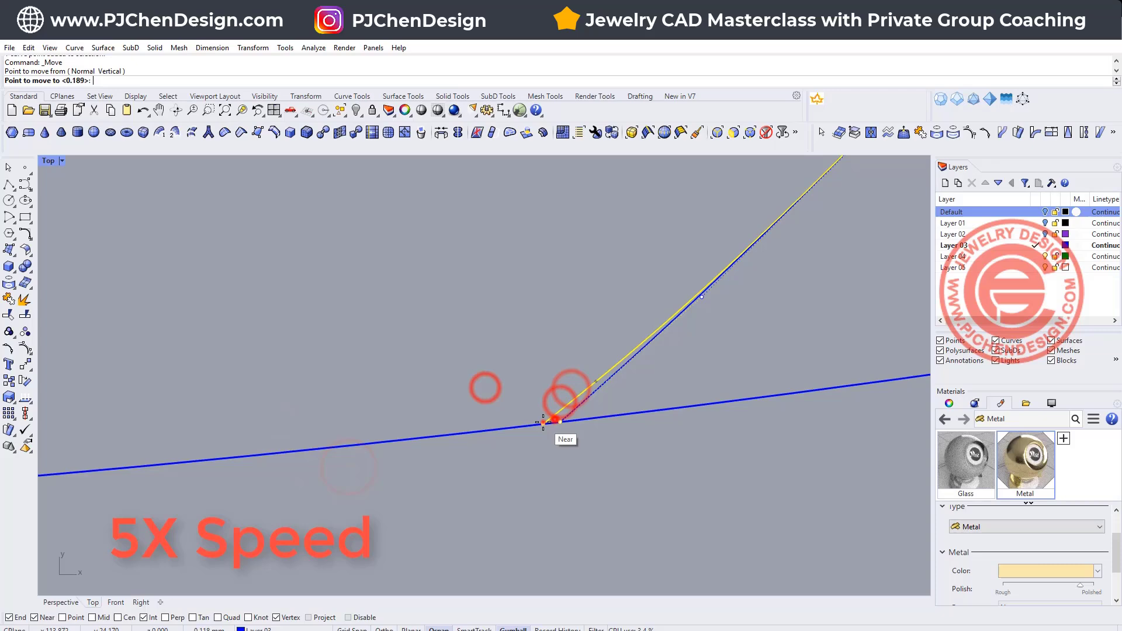
{"action": "left_click", "coordinate": [544, 422]}
Step: Snap the right end of the lower arch onto the slanted curve
{"action": "scroll", "coordinate": [668, 340], "scroll_direction": "up", "scroll_amount": 5}
{"action": "left_click", "coordinate": [669, 340]}
{"action": "left_click_drag", "start_coordinate": [604, 278], "coordinate": [661, 342]}
{"action": "left_click", "coordinate": [639, 326]}
{"action": "left_click", "coordinate": [650, 333]}
Step: Pull the overshooting lower end of the central curve descending from the top outline back onto the long wavy curve
{"action": "scroll", "coordinate": [479, 286], "scroll_direction": "down", "scroll_amount": 6}
{"action": "scroll", "coordinate": [363, 301], "scroll_direction": "up", "scroll_amount": 5}
{"action": "left_click", "coordinate": [360, 297]}
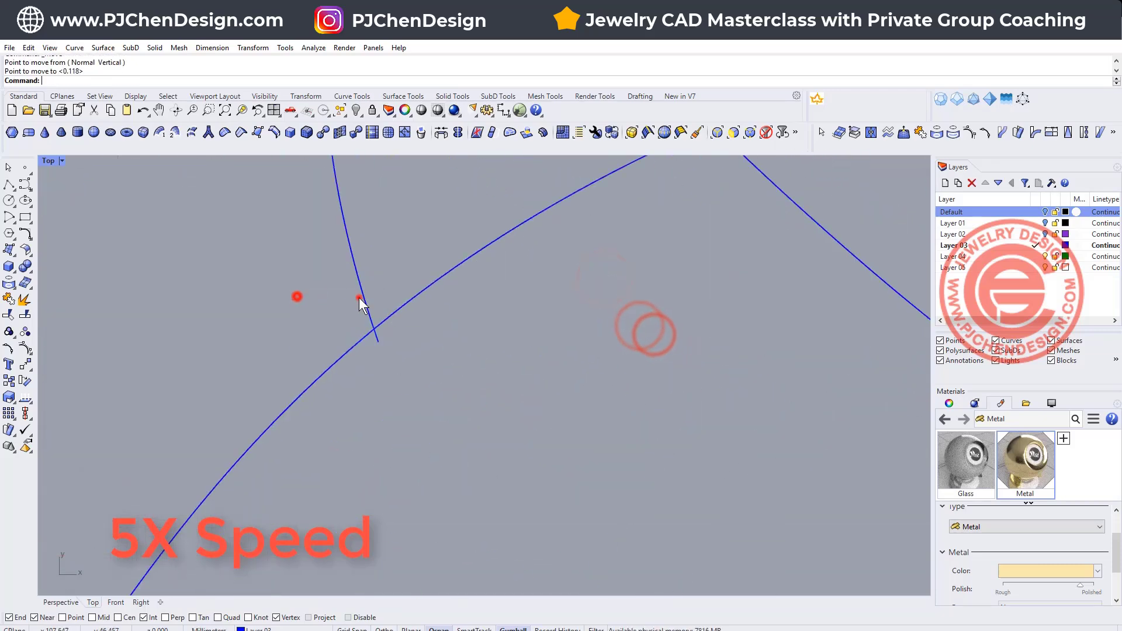
{"action": "left_click_drag", "start_coordinate": [295, 289], "coordinate": [471, 426]}
{"action": "left_click", "coordinate": [375, 339]}
{"action": "left_click", "coordinate": [384, 315]}
Step: Snap the right end point of the small upper arch onto the central descending curve
{"action": "scroll", "coordinate": [439, 398], "scroll_direction": "up", "scroll_amount": 3}
{"action": "left_click", "coordinate": [432, 399]}
{"action": "left_click_drag", "start_coordinate": [472, 368], "coordinate": [513, 457]}
{"action": "key", "text": "ctrl+z"}
{"action": "left_click", "coordinate": [441, 405]}
{"action": "left_click", "coordinate": [400, 331]}
{"action": "scroll", "coordinate": [507, 293], "scroll_direction": "down", "scroll_amount": 8}
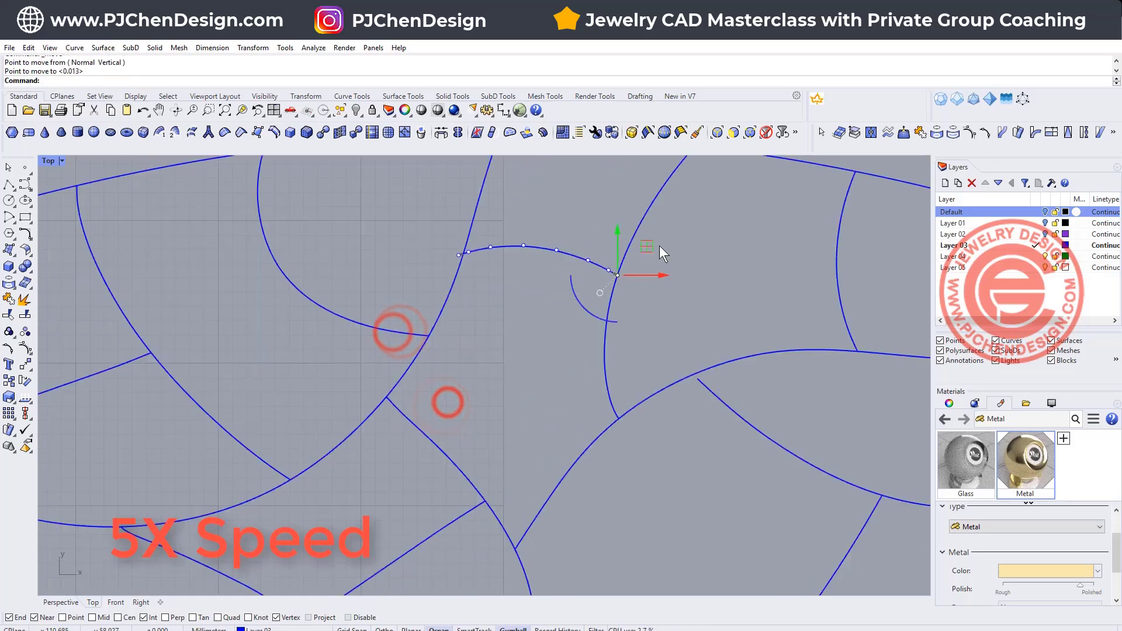
Step: Snap the upper end of the short curve right of centre onto the top outline
{"action": "scroll", "coordinate": [619, 257], "scroll_direction": "up", "scroll_amount": 8}
{"action": "left_click", "coordinate": [608, 274]}
{"action": "left_click_drag", "start_coordinate": [598, 232], "coordinate": [641, 274]}
{"action": "key", "text": "Return"}
{"action": "left_click", "coordinate": [616, 257]}
{"action": "scroll", "coordinate": [672, 315], "scroll_direction": "down", "scroll_amount": 3}
{"action": "left_click", "coordinate": [696, 359]}
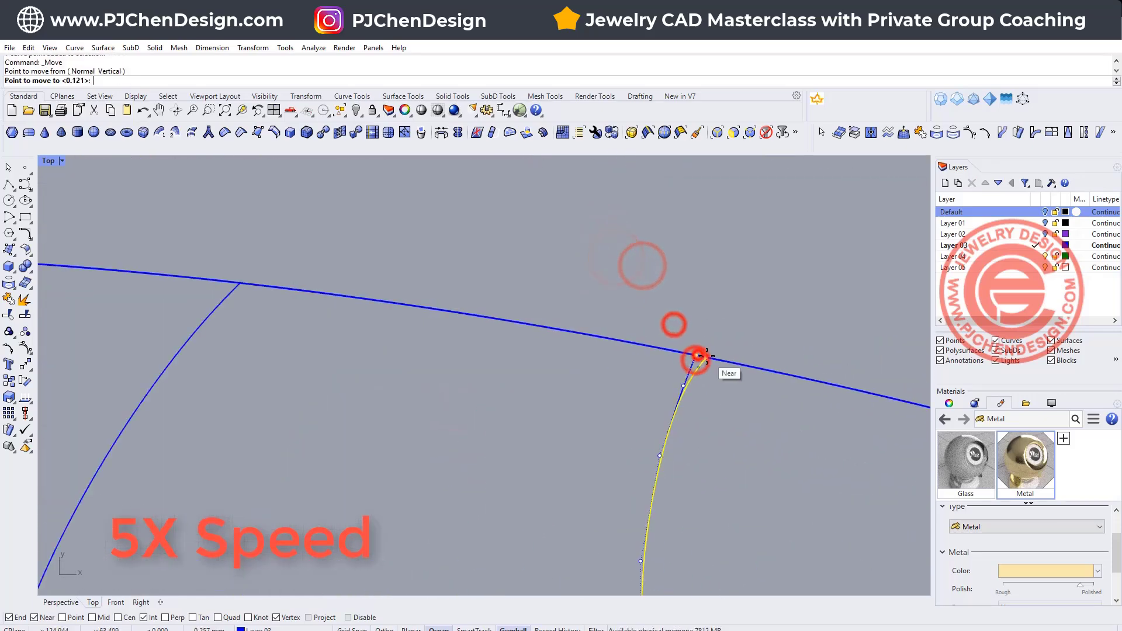
{"action": "scroll", "coordinate": [518, 450], "scroll_direction": "down", "scroll_amount": 2}
{"action": "scroll", "coordinate": [520, 383], "scroll_direction": "up", "scroll_amount": 3}
Step: Close the gap at the sagging curve's left end by moving its end point onto the long wavy curve
{"action": "scroll", "coordinate": [520, 376], "scroll_direction": "up", "scroll_amount": 6}
{"action": "left_click", "coordinate": [509, 349]}
{"action": "left_click_drag", "start_coordinate": [420, 276], "coordinate": [494, 344]}
{"action": "key", "text": "Return"}
{"action": "left_click", "coordinate": [468, 320]}
{"action": "left_click", "coordinate": [455, 316]}
Step: Snap the right end point of the right-hand sagging curve onto the neighbouring descending curve
{"action": "scroll", "coordinate": [427, 175], "scroll_direction": "down", "scroll_amount": 6}
{"action": "left_click", "coordinate": [611, 385]}
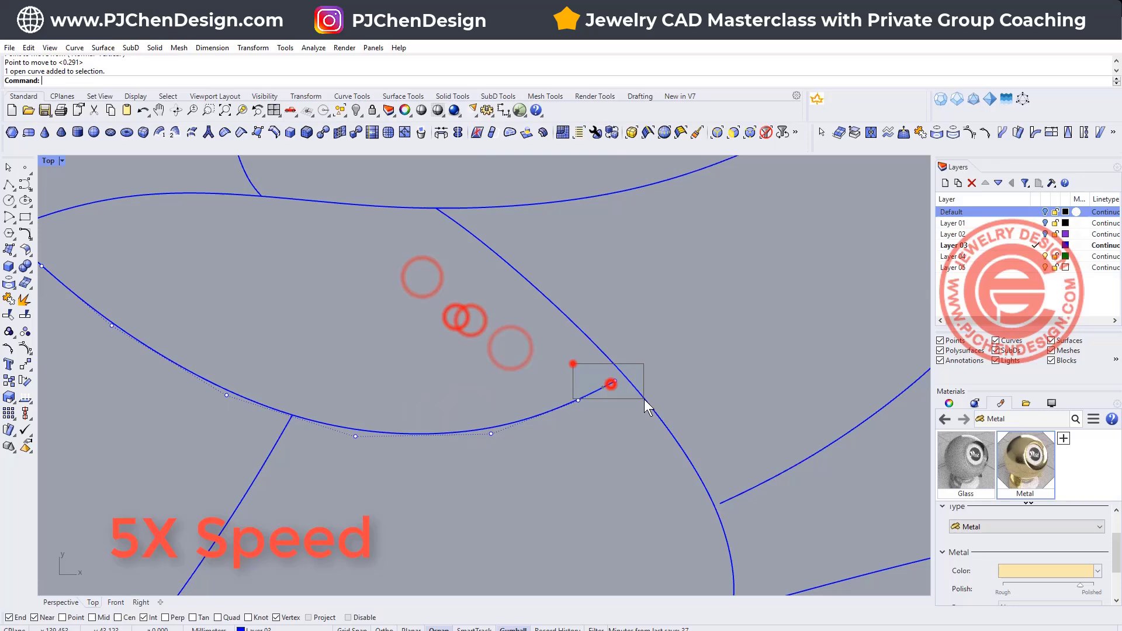
{"action": "left_click", "coordinate": [229, 382]}
{"action": "left_click", "coordinate": [239, 381]}
Step: Snap the right end point of the small lower arch onto the diagonal curve rising from the bottom outline
{"action": "scroll", "coordinate": [355, 449], "scroll_direction": "up", "scroll_amount": 8}
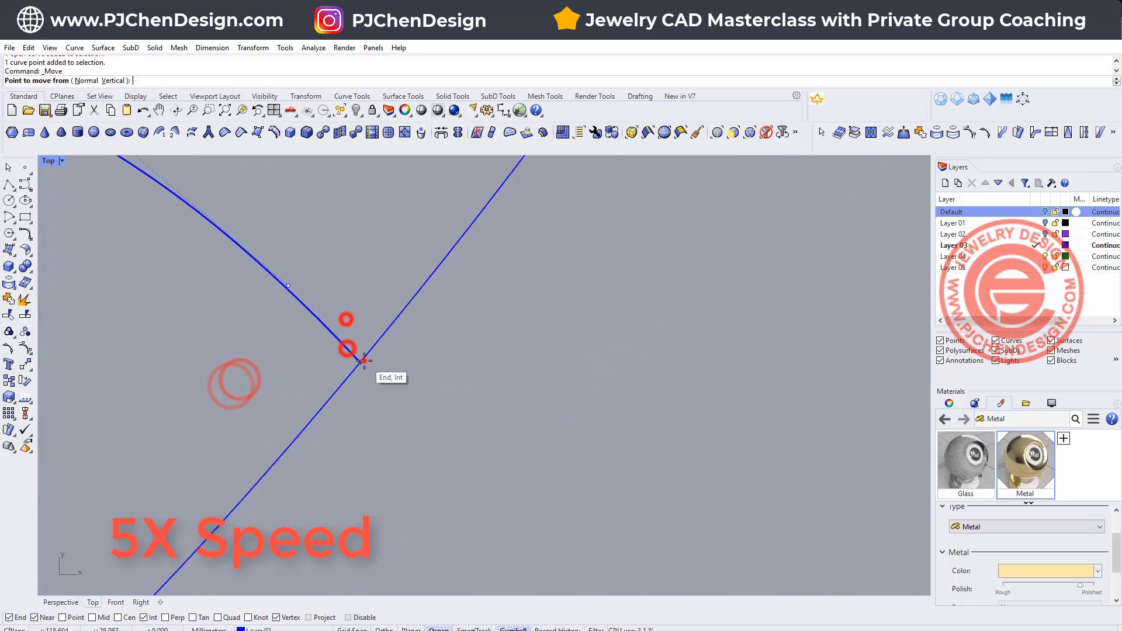
{"action": "left_click", "coordinate": [363, 361]}
{"action": "left_click", "coordinate": [369, 354]}
{"action": "left_click", "coordinate": [300, 386]}
{"action": "left_click", "coordinate": [310, 396]}
{"action": "left_click", "coordinate": [295, 400]}
Step: Move the right end point of the upper right wavy curve exactly onto the top outline
{"action": "scroll", "coordinate": [447, 363], "scroll_direction": "down", "scroll_amount": 8}
{"action": "scroll", "coordinate": [706, 282], "scroll_direction": "up", "scroll_amount": 8}
{"action": "left_click", "coordinate": [568, 344]}
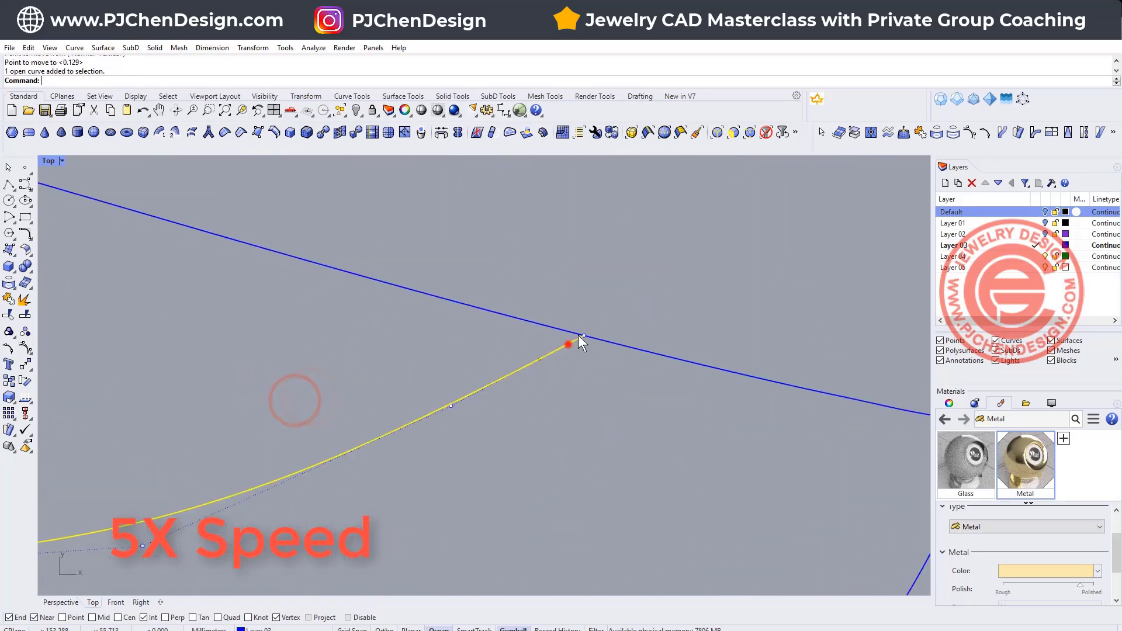
{"action": "left_click", "coordinate": [604, 373]}
{"action": "left_click", "coordinate": [622, 404]}
{"action": "left_click", "coordinate": [597, 402]}
Step: Close the gap between the descending curve and the left end of the curve rising toward the outline's right tip
{"action": "scroll", "coordinate": [597, 403], "scroll_direction": "down", "scroll_amount": 4}
{"action": "left_click", "coordinate": [480, 296]}
{"action": "left_click_drag", "start_coordinate": [403, 266], "coordinate": [470, 318]}
{"action": "left_click", "coordinate": [445, 275]}
{"action": "left_click", "coordinate": [466, 263]}
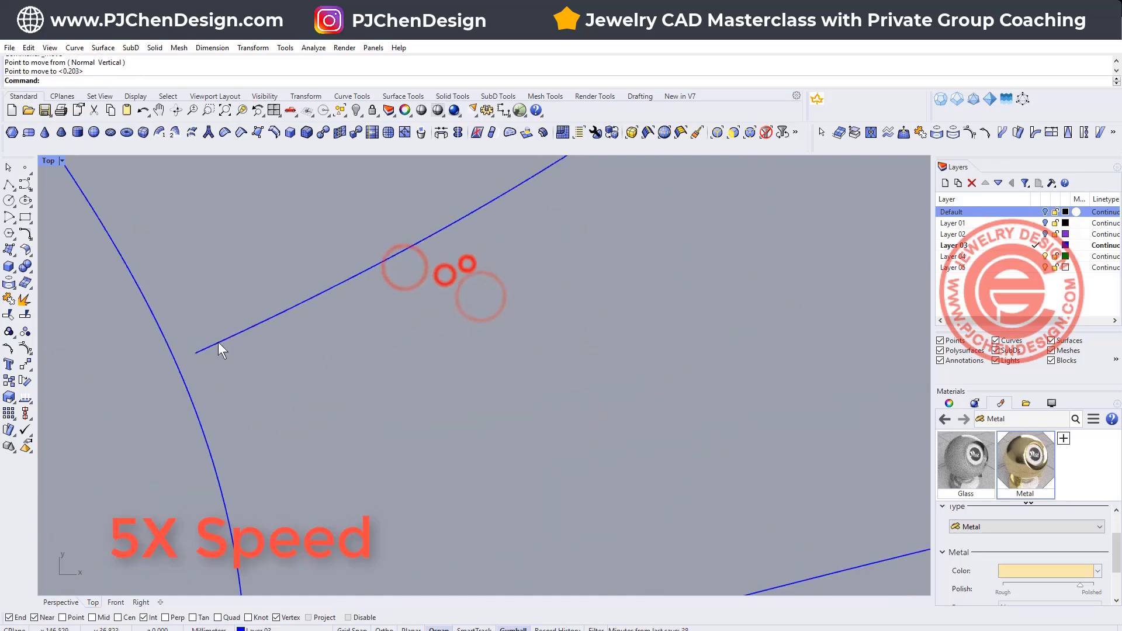
{"action": "left_click", "coordinate": [193, 355]}
{"action": "left_click_drag", "start_coordinate": [159, 311], "coordinate": [204, 371]}
{"action": "left_click", "coordinate": [199, 356]}
{"action": "left_click", "coordinate": [178, 358]}
Step: Snap the open curve ends near the right tip, including the rising curve's upper end, onto the outline
{"action": "left_click", "coordinate": [562, 437]}
{"action": "left_click_drag", "start_coordinate": [523, 465], "coordinate": [579, 485]}
{"action": "left_click", "coordinate": [563, 465]}
{"action": "left_click", "coordinate": [550, 468]}
{"action": "scroll", "coordinate": [549, 468], "scroll_direction": "down", "scroll_amount": 4}
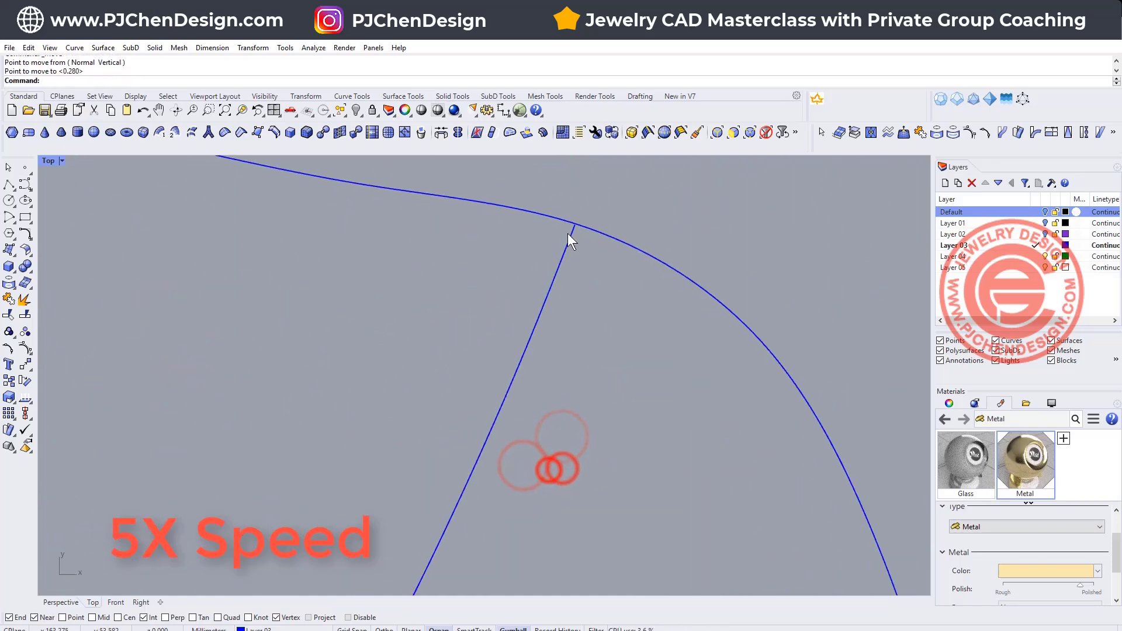
{"action": "left_click", "coordinate": [572, 231]}
{"action": "left_click_drag", "start_coordinate": [567, 214], "coordinate": [587, 239]}
{"action": "left_click", "coordinate": [525, 268]}
{"action": "left_click", "coordinate": [537, 259]}
Step: Check one more curve end point against its neighbouring curve and clear the selection
{"action": "scroll", "coordinate": [570, 390], "scroll_direction": "down", "scroll_amount": 8}
{"action": "scroll", "coordinate": [520, 459], "scroll_direction": "up", "scroll_amount": 8}
{"action": "left_click", "coordinate": [532, 451]}
{"action": "left_click_drag", "start_coordinate": [468, 423], "coordinate": [543, 471]}
{"action": "left_click", "coordinate": [446, 356]}
{"action": "scroll", "coordinate": [346, 361], "scroll_direction": "down", "scroll_amount": 8}
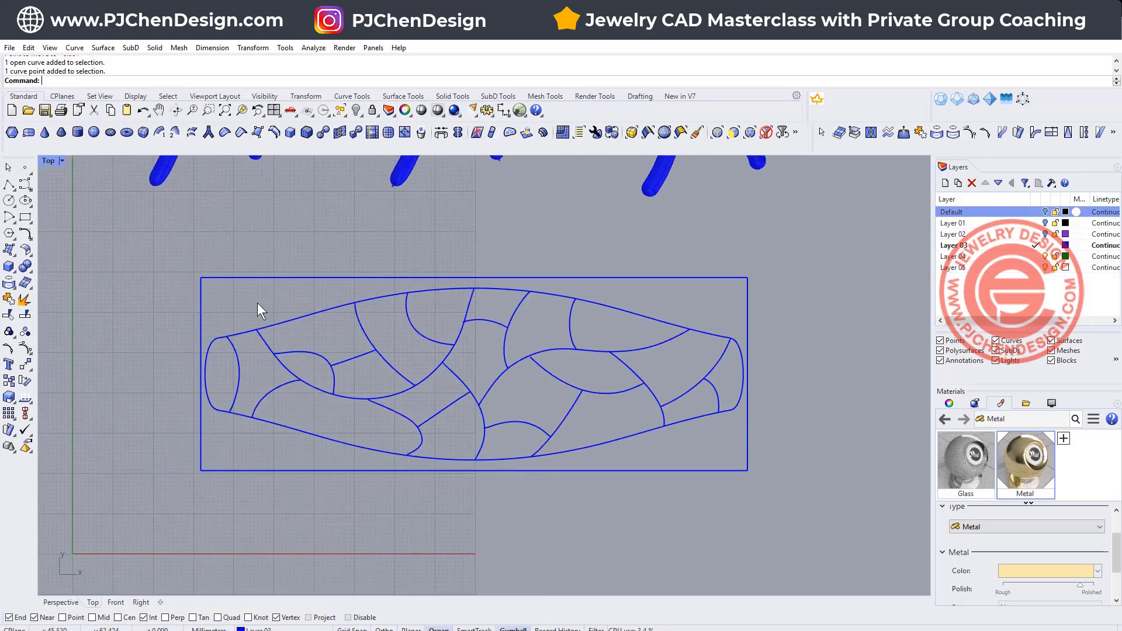
Step: Create a MultiPipe with radius 1.2 and 0 strut divisions from all bracelet pattern curves, excluding the surrounding rectangle
{"action": "left_click_drag", "start_coordinate": [149, 284], "coordinate": [759, 464]}
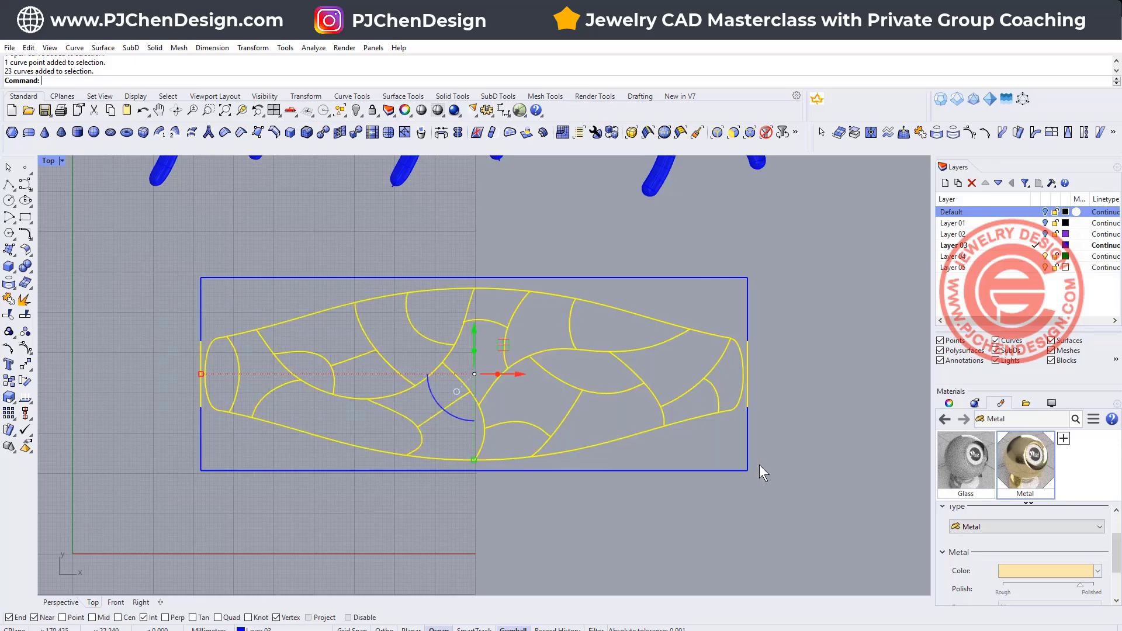
{"action": "left_click", "coordinate": [748, 346], "text": "ctrl"}
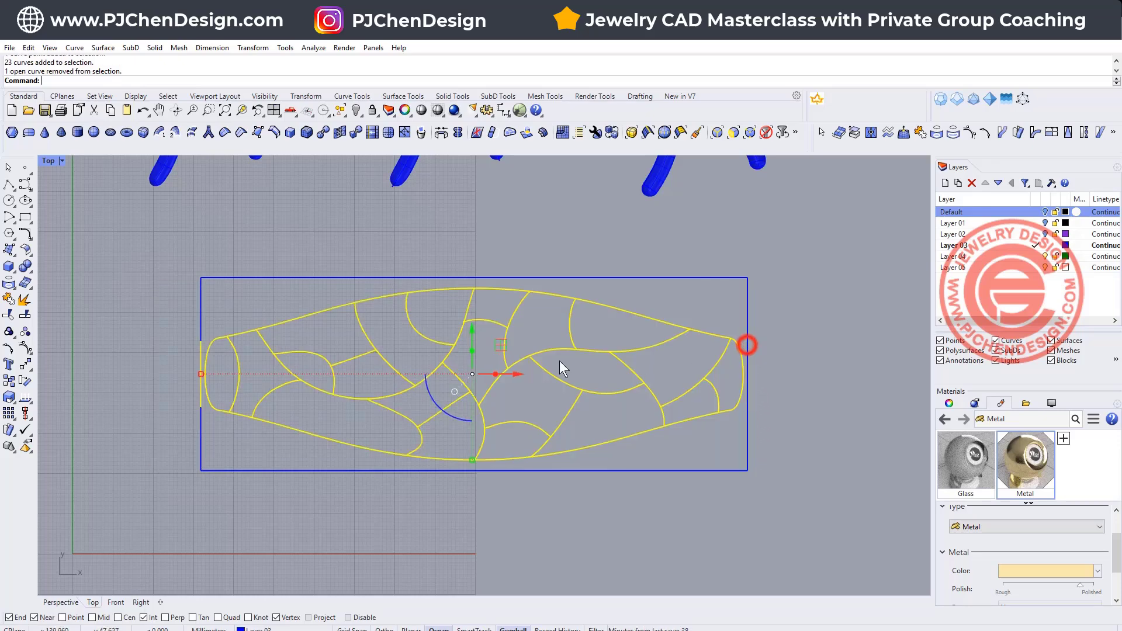
{"action": "left_click", "coordinate": [199, 347], "text": "ctrl"}
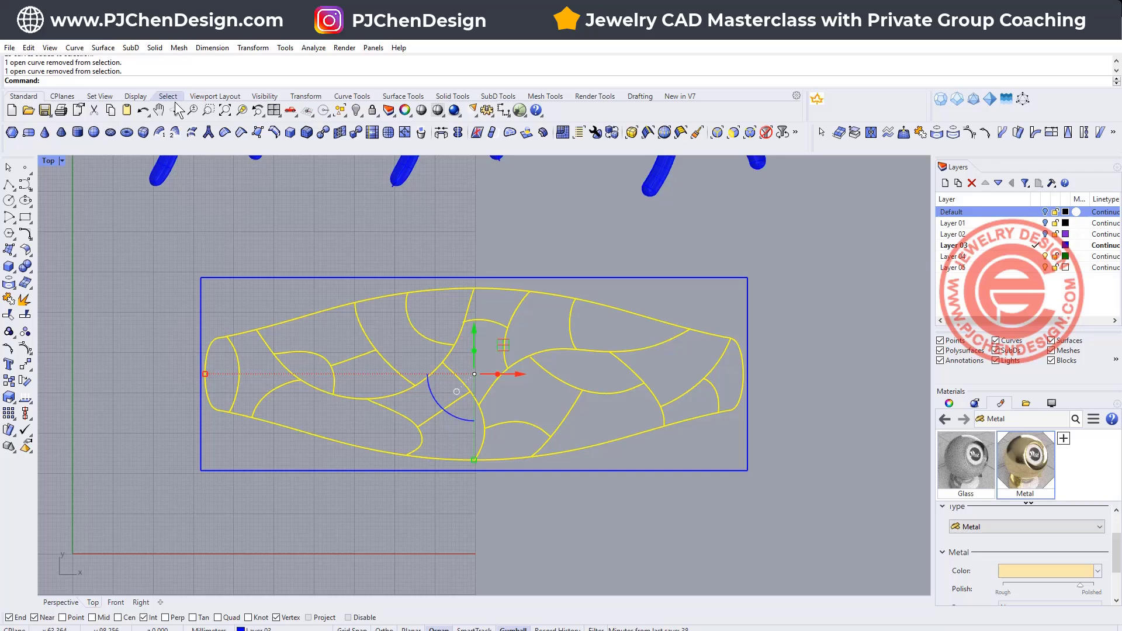
{"action": "left_click", "coordinate": [209, 132]}
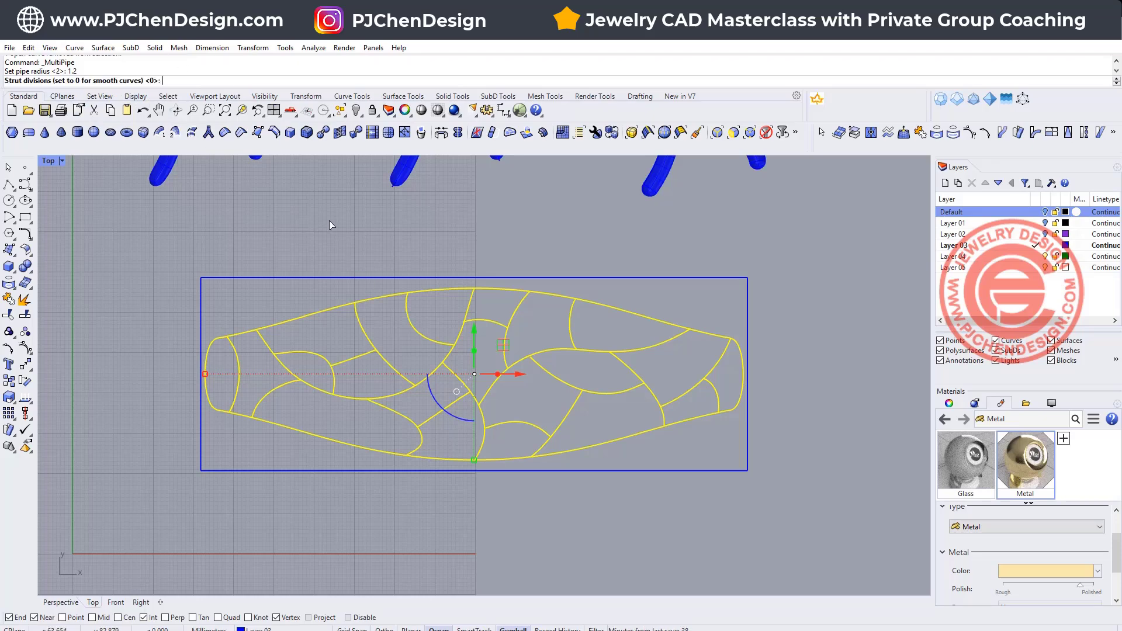
{"action": "key", "text": "Return"}
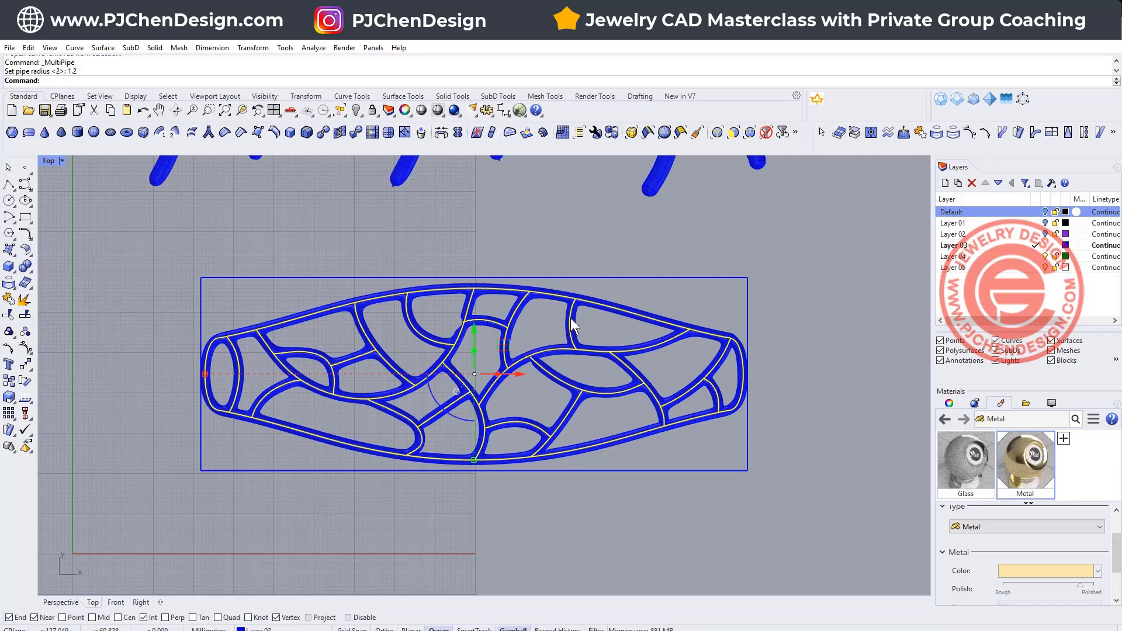
{"action": "left_click", "coordinate": [776, 336]}
Step: Place a marker point beside the deformed pipe joint at the left end of the small upper arch
{"action": "scroll", "coordinate": [496, 338], "scroll_direction": "up", "scroll_amount": 6}
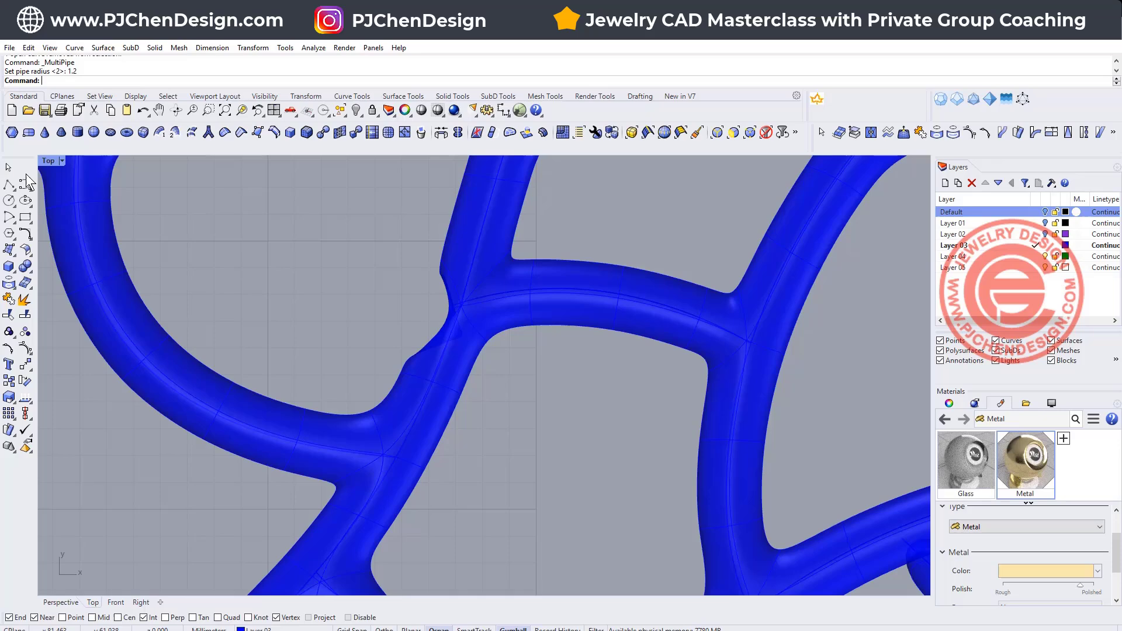
{"action": "left_click", "coordinate": [25, 168]}
{"action": "left_click", "coordinate": [426, 293]}
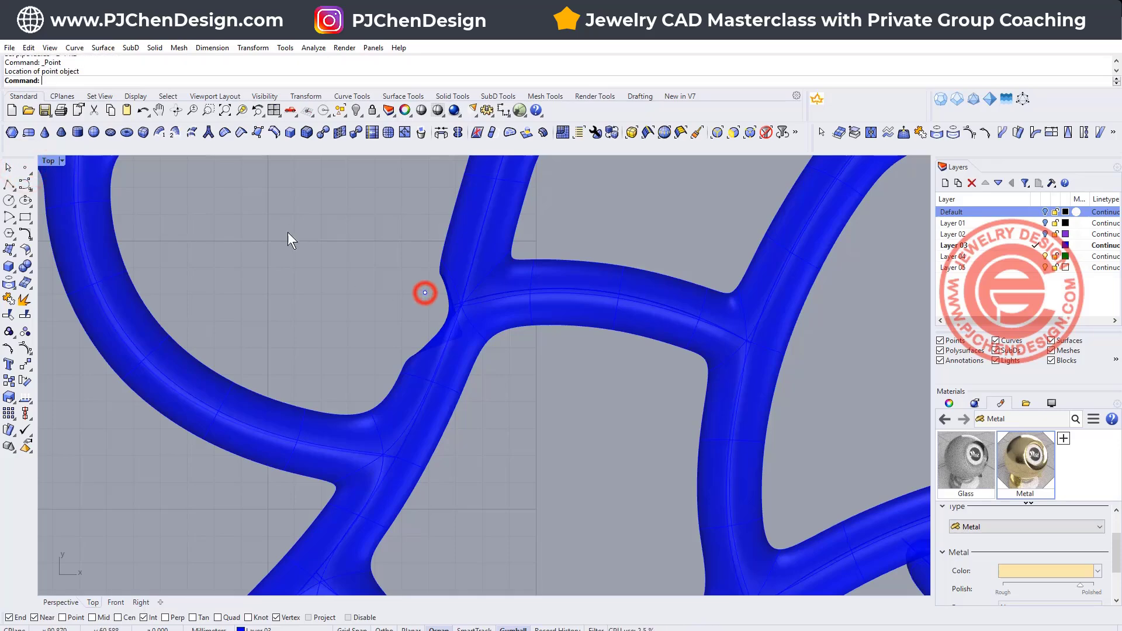
Step: Mark the unmerged lower left end of the short central diagonal strut with a point
{"action": "scroll", "coordinate": [308, 273], "scroll_direction": "down", "scroll_amount": 5}
{"action": "scroll", "coordinate": [325, 426], "scroll_direction": "up", "scroll_amount": 10}
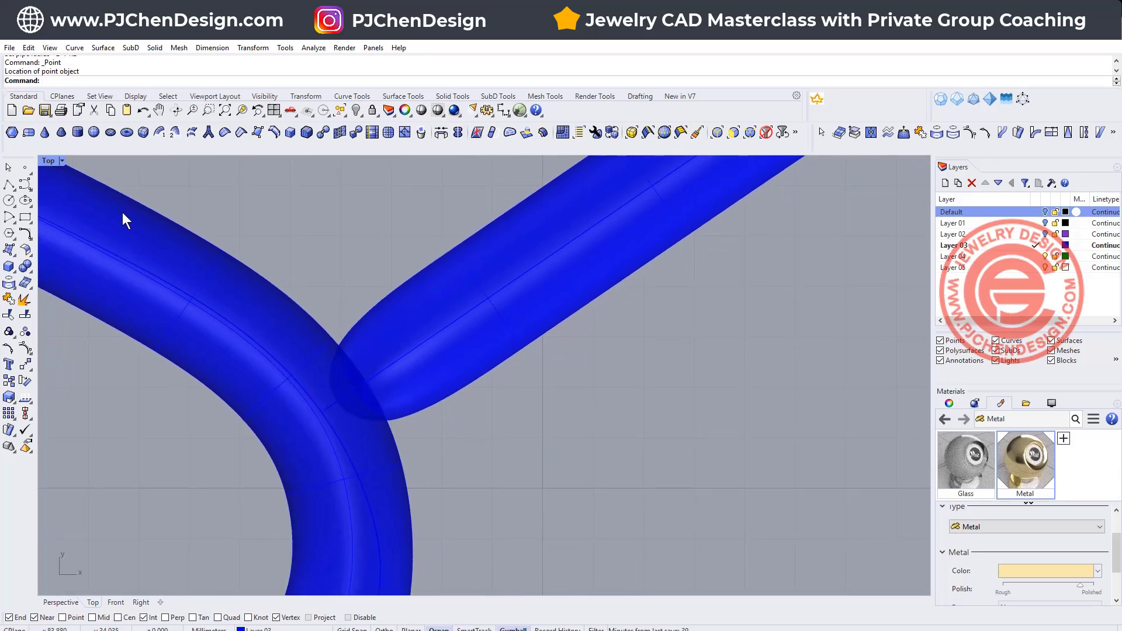
{"action": "left_click", "coordinate": [27, 169]}
{"action": "left_click", "coordinate": [331, 305]}
{"action": "scroll", "coordinate": [572, 321], "scroll_direction": "down", "scroll_amount": 5}
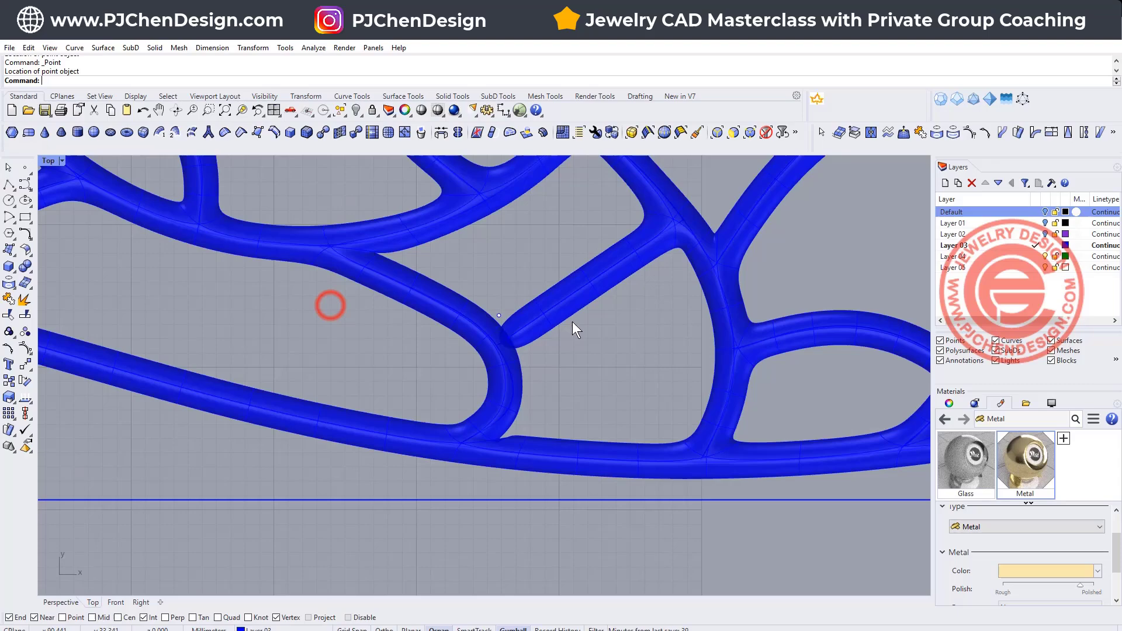
Step: Examine the right half of the piped network and place a marker point beside the faulty upper joint at the right tip
{"action": "scroll", "coordinate": [714, 363], "scroll_direction": "down", "scroll_amount": 5}
{"action": "right_click_drag", "start_coordinate": [855, 362], "coordinate": [582, 370]}
{"action": "scroll", "coordinate": [762, 341], "scroll_direction": "up", "scroll_amount": 4}
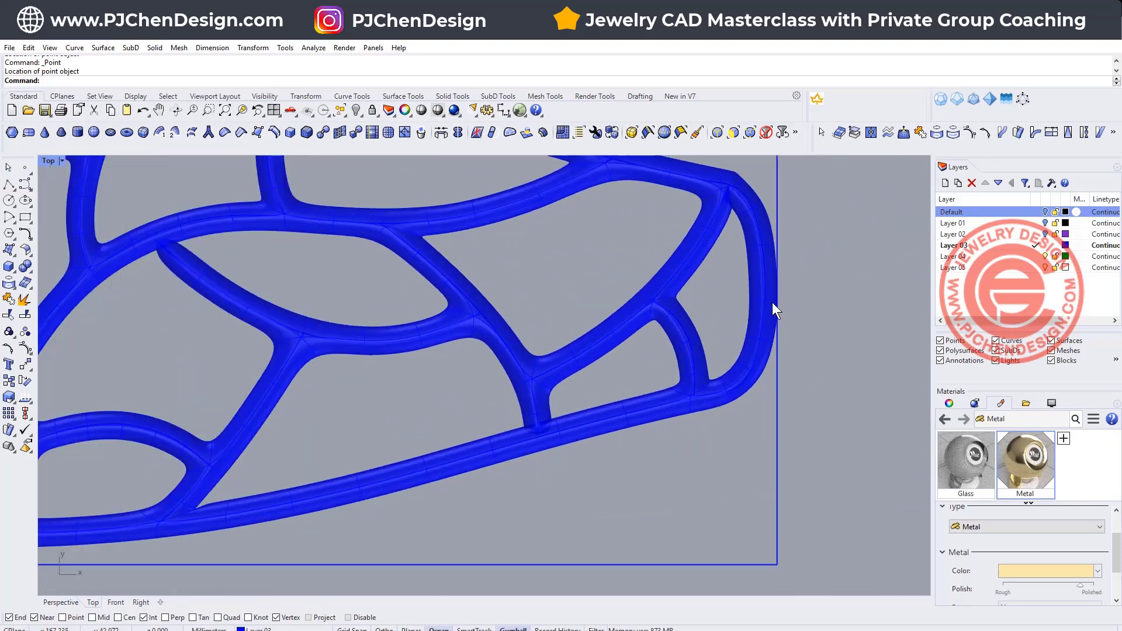
{"action": "right_click_drag", "start_coordinate": [746, 247], "coordinate": [733, 286]}
{"action": "scroll", "coordinate": [737, 269], "scroll_direction": "up", "scroll_amount": 2}
{"action": "scroll", "coordinate": [733, 252], "scroll_direction": "down", "scroll_amount": 2}
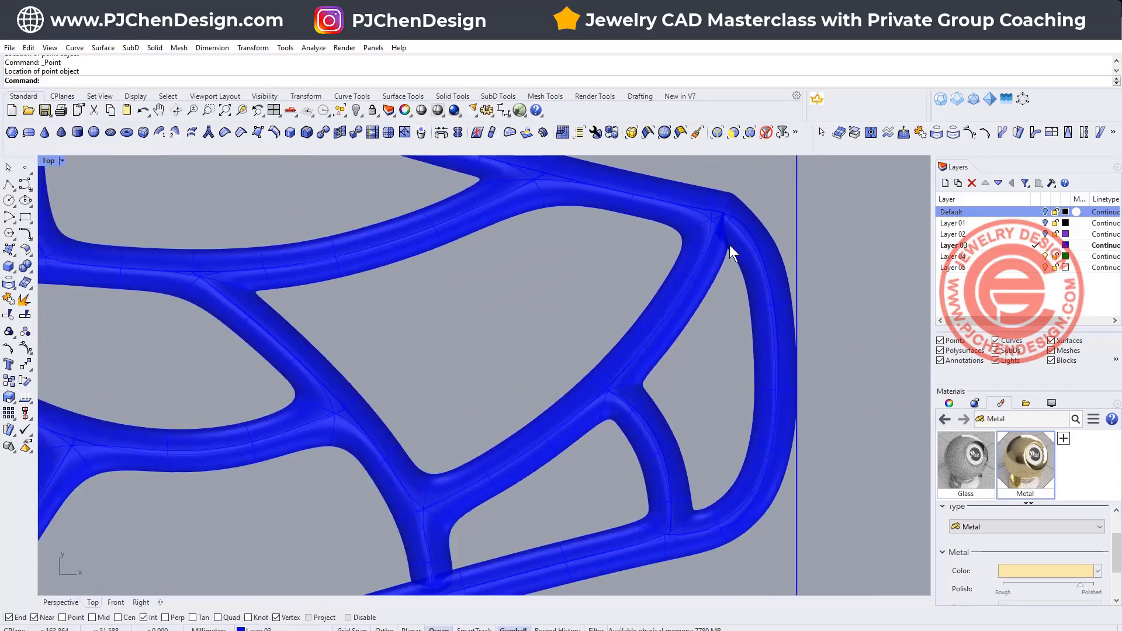
{"action": "scroll", "coordinate": [708, 300], "scroll_direction": "up", "scroll_amount": 4}
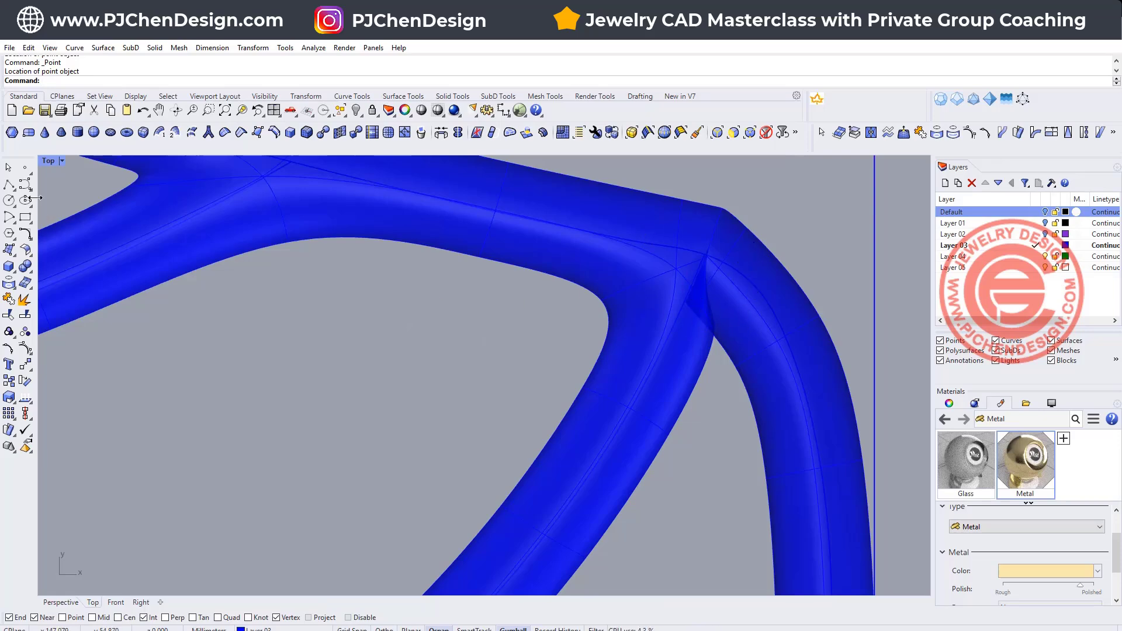
{"action": "left_click", "coordinate": [24, 170]}
{"action": "left_click", "coordinate": [570, 320]}
{"action": "scroll", "coordinate": [503, 409], "scroll_direction": "down", "scroll_amount": 3}
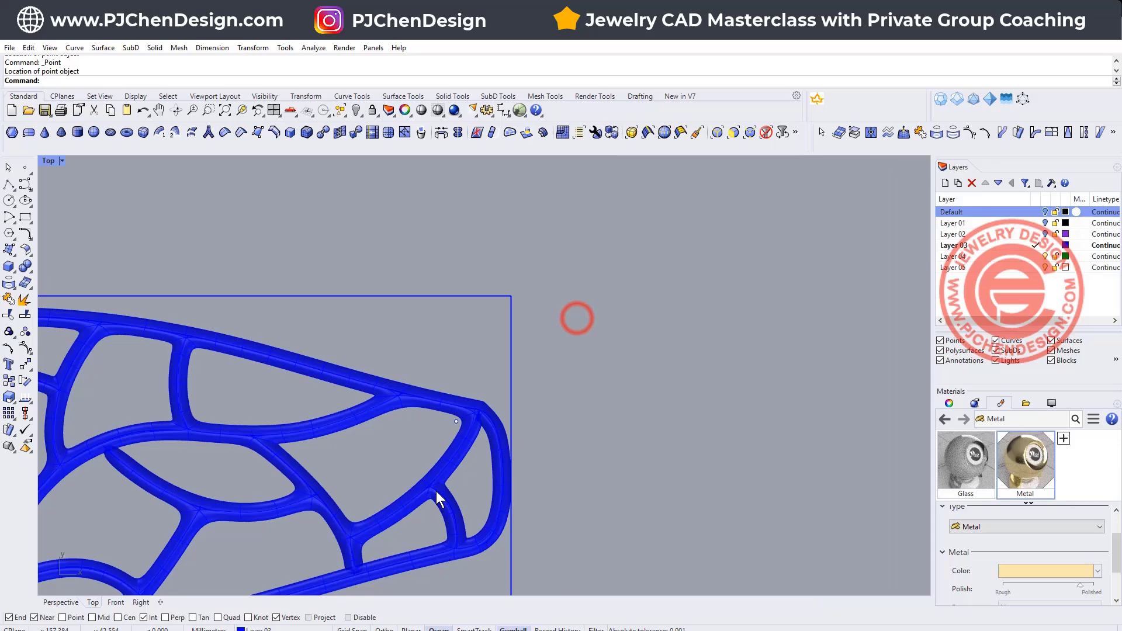
Step: Place a marker point where the right descending strut overlaps the bottom outline pipe without merging
{"action": "scroll", "coordinate": [605, 413], "scroll_direction": "up", "scroll_amount": 2}
{"action": "scroll", "coordinate": [611, 419], "scroll_direction": "up", "scroll_amount": 1}
{"action": "scroll", "coordinate": [682, 331], "scroll_direction": "down", "scroll_amount": 2}
{"action": "scroll", "coordinate": [452, 339], "scroll_direction": "up", "scroll_amount": 1}
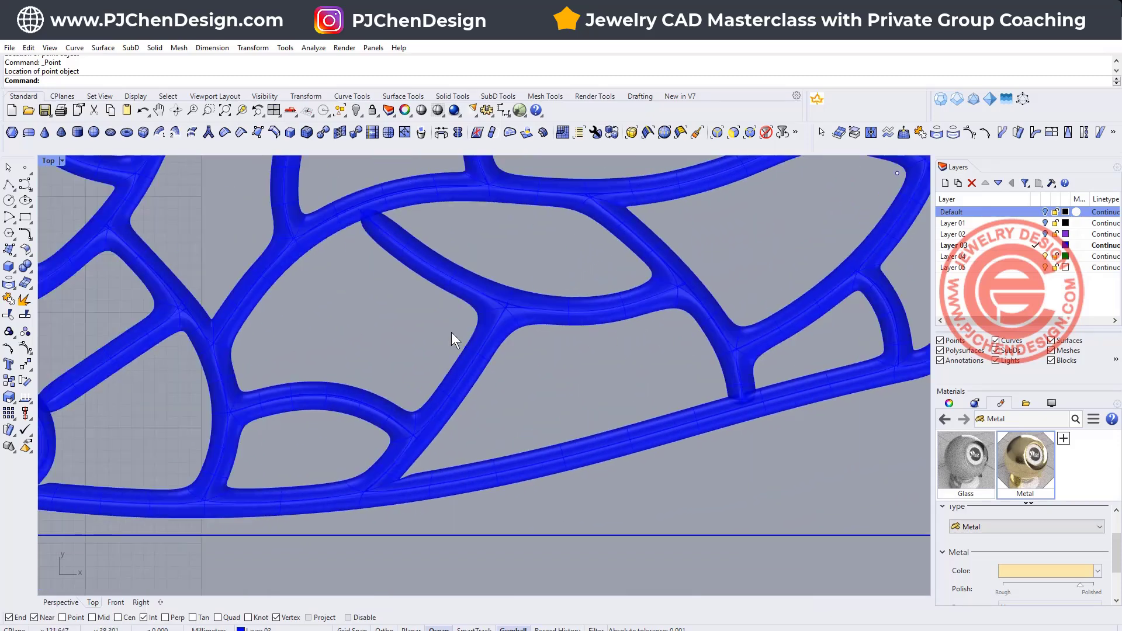
{"action": "scroll", "coordinate": [748, 379], "scroll_direction": "up", "scroll_amount": 8}
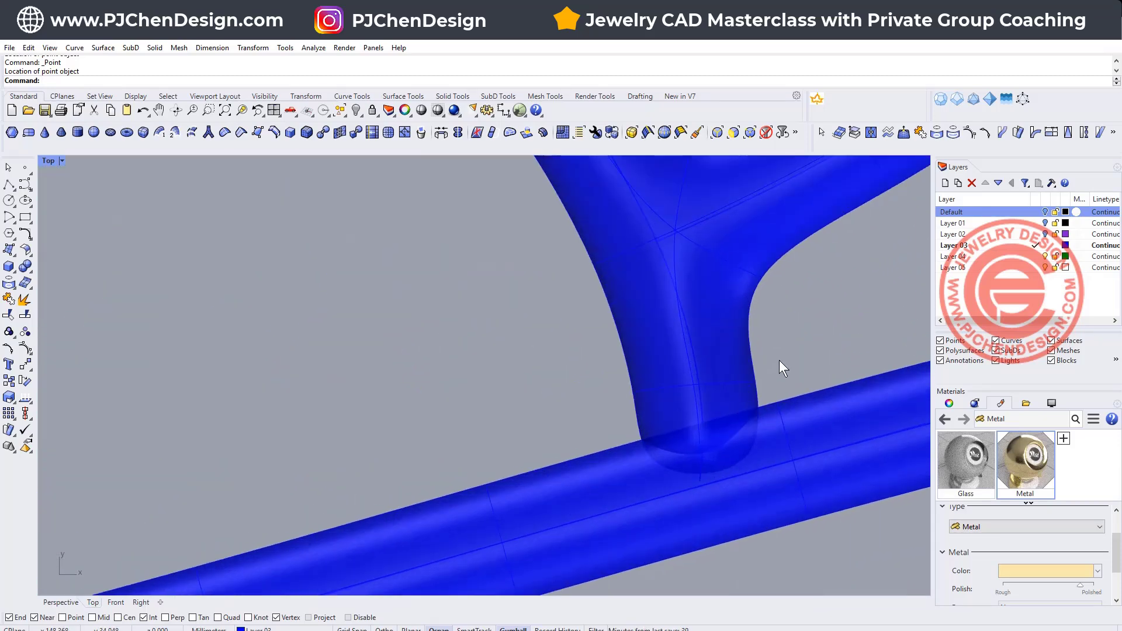
{"action": "right_click_drag", "start_coordinate": [779, 360], "coordinate": [643, 335]}
{"action": "scroll", "coordinate": [409, 374], "scroll_direction": "down", "scroll_amount": 8}
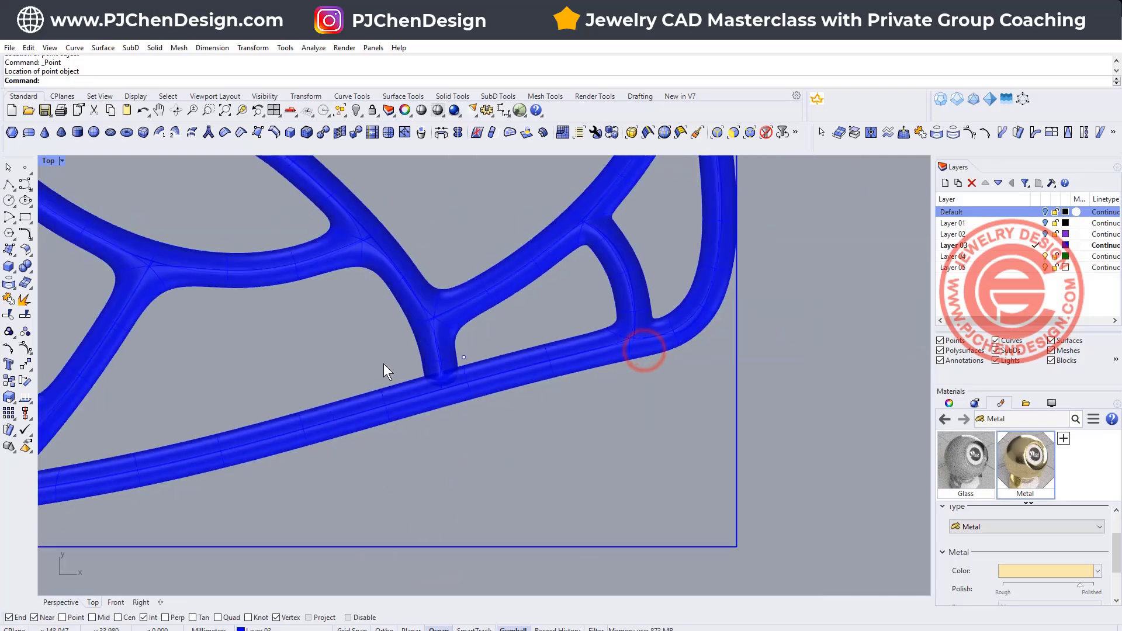
Step: Change the colour of Layer 03 to black
{"action": "scroll", "coordinate": [475, 227], "scroll_direction": "up", "scroll_amount": 6}
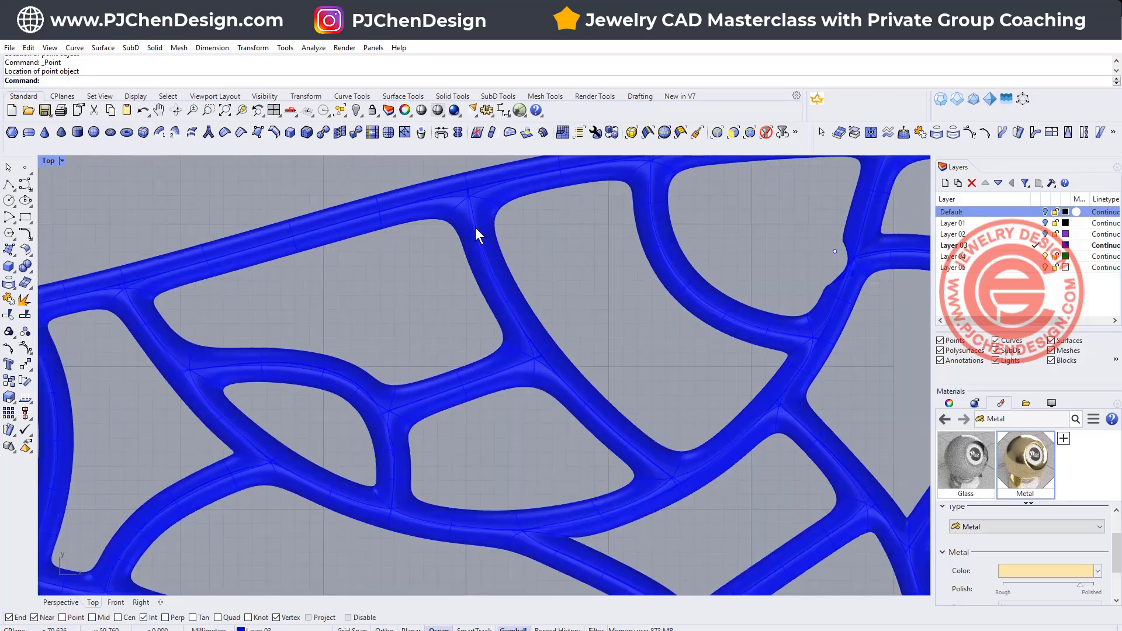
{"action": "left_click", "coordinate": [1072, 244]}
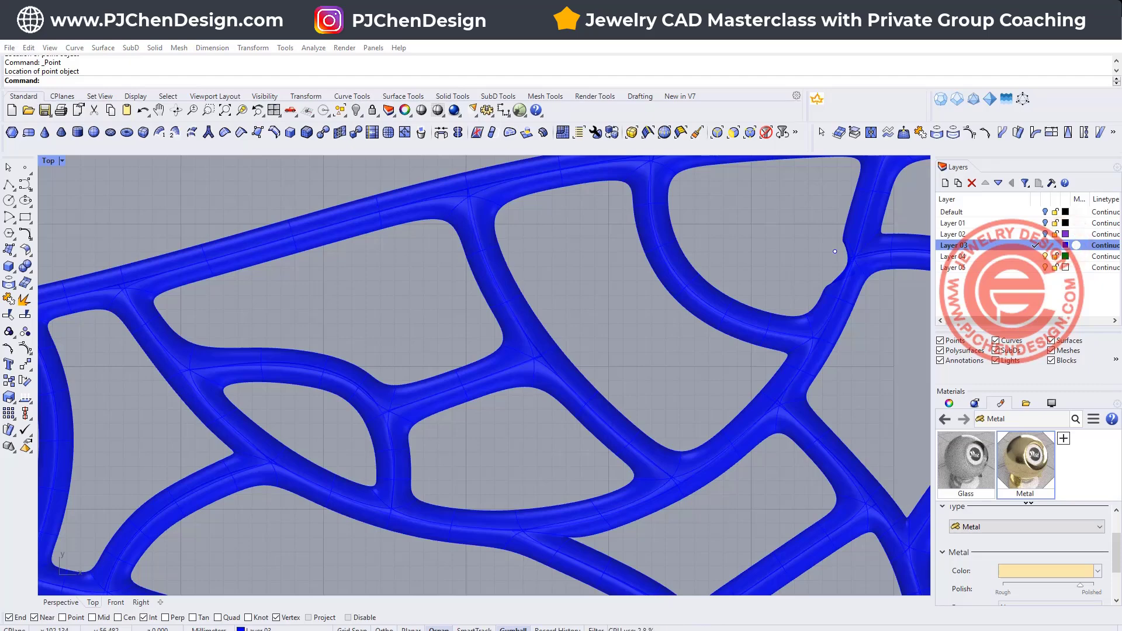
{"action": "left_click", "coordinate": [861, 304]}
{"action": "scroll", "coordinate": [582, 335], "scroll_direction": "down", "scroll_amount": 5}
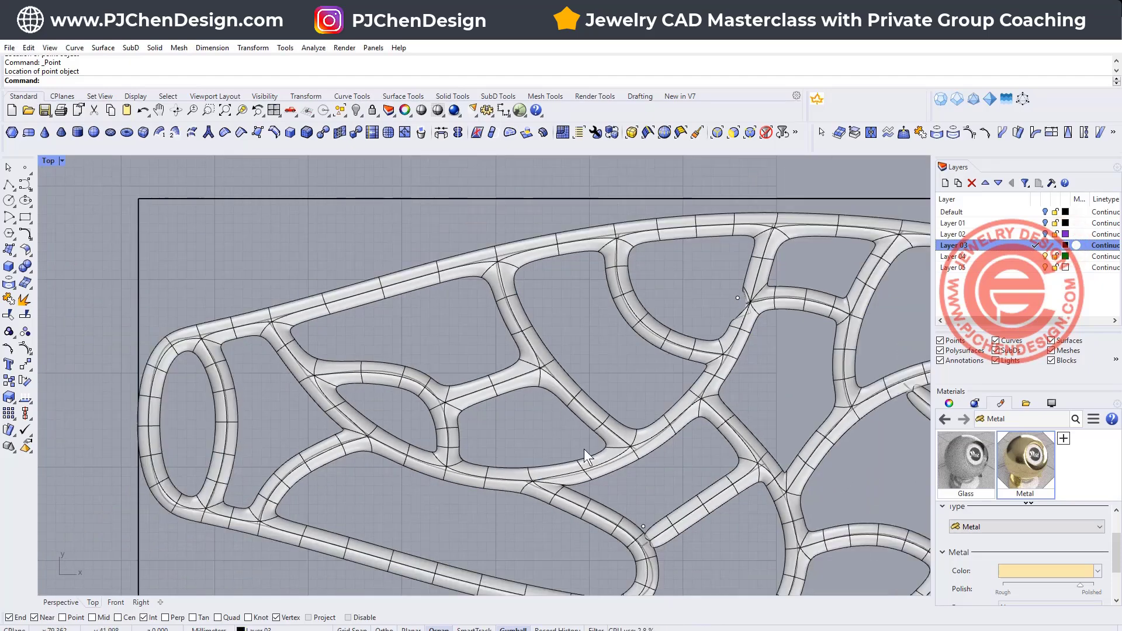
Step: Place a marker point beside the creased joint where the lower branch splits from the left wavy pipe
{"action": "scroll", "coordinate": [573, 486], "scroll_direction": "up", "scroll_amount": 8}
{"action": "scroll", "coordinate": [738, 451], "scroll_direction": "up", "scroll_amount": 3}
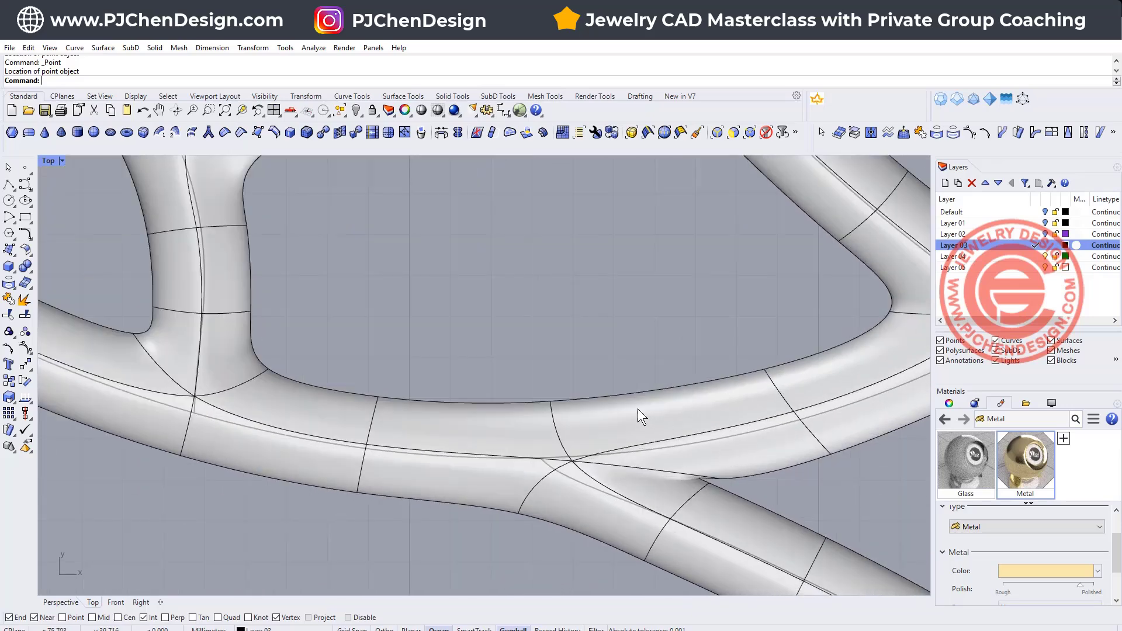
{"action": "scroll", "coordinate": [272, 336], "scroll_direction": "down", "scroll_amount": 4}
{"action": "scroll", "coordinate": [474, 399], "scroll_direction": "up", "scroll_amount": 8}
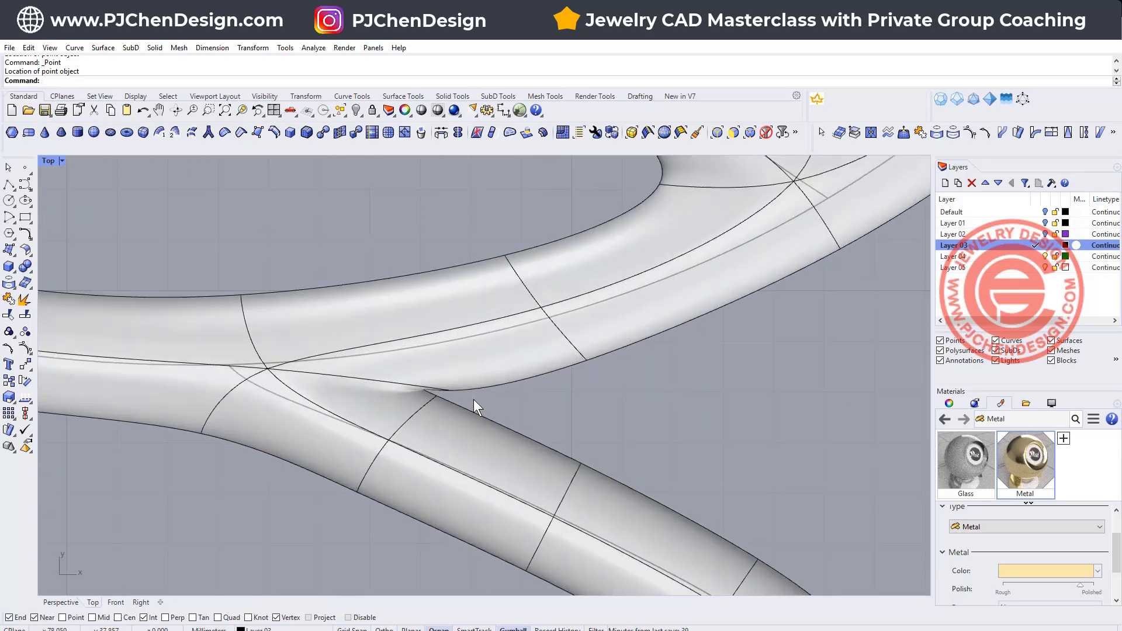
{"action": "scroll", "coordinate": [419, 399], "scroll_direction": "down", "scroll_amount": 3}
{"action": "right_click_drag", "start_coordinate": [420, 398], "coordinate": [523, 414]}
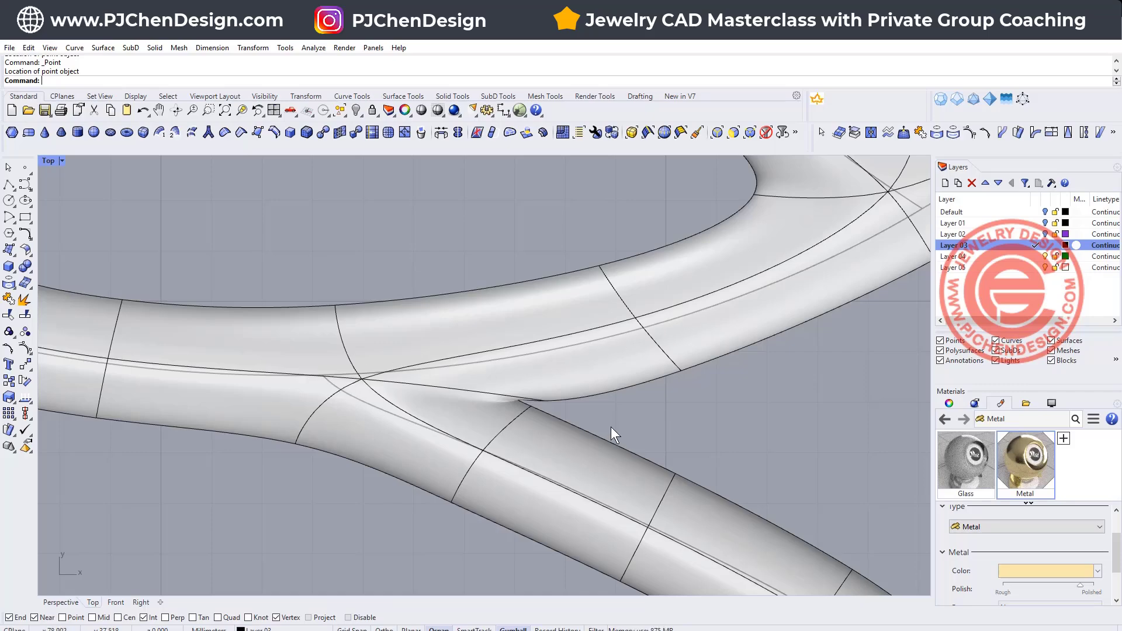
{"action": "left_click", "coordinate": [614, 407]}
Step: Place a marker point beside the creased joint where the central right diagonal strut meets the bottom outline
{"action": "scroll", "coordinate": [633, 401], "scroll_direction": "down", "scroll_amount": 8}
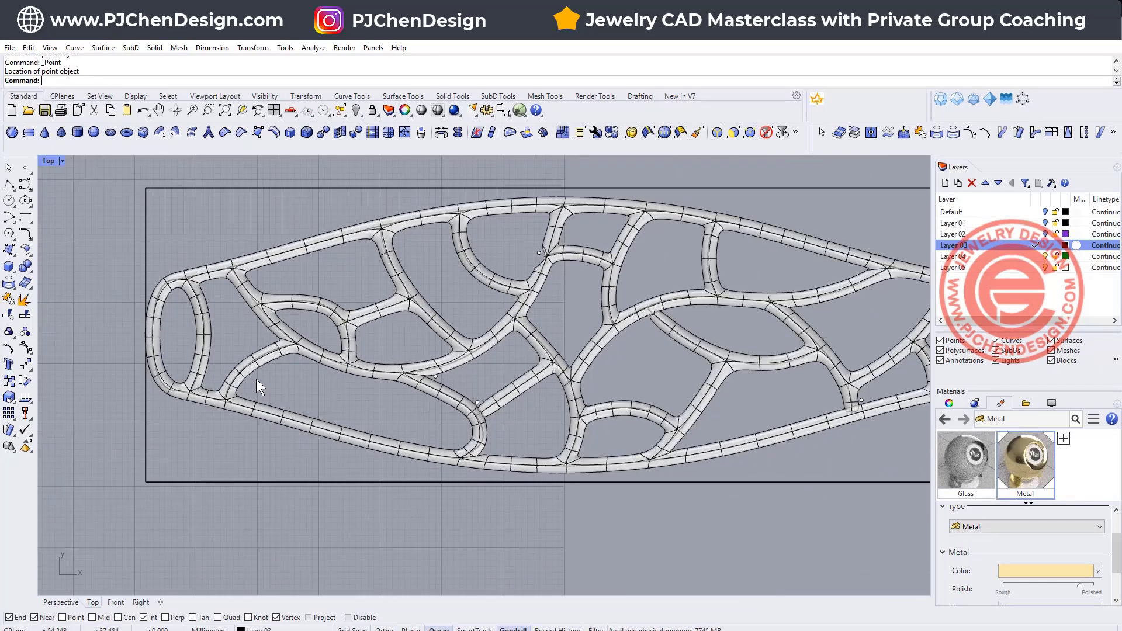
{"action": "scroll", "coordinate": [306, 372], "scroll_direction": "up", "scroll_amount": 5}
{"action": "scroll", "coordinate": [685, 374], "scroll_direction": "down", "scroll_amount": 9}
{"action": "right_click_drag", "start_coordinate": [686, 374], "coordinate": [372, 351]}
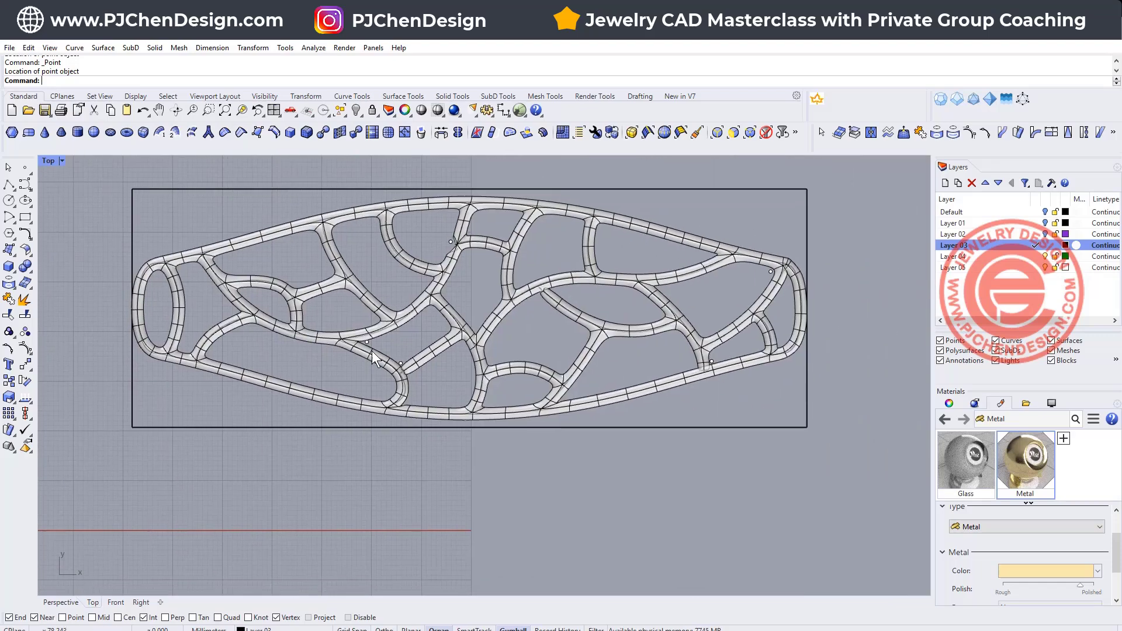
{"action": "scroll", "coordinate": [565, 401], "scroll_direction": "up", "scroll_amount": 10}
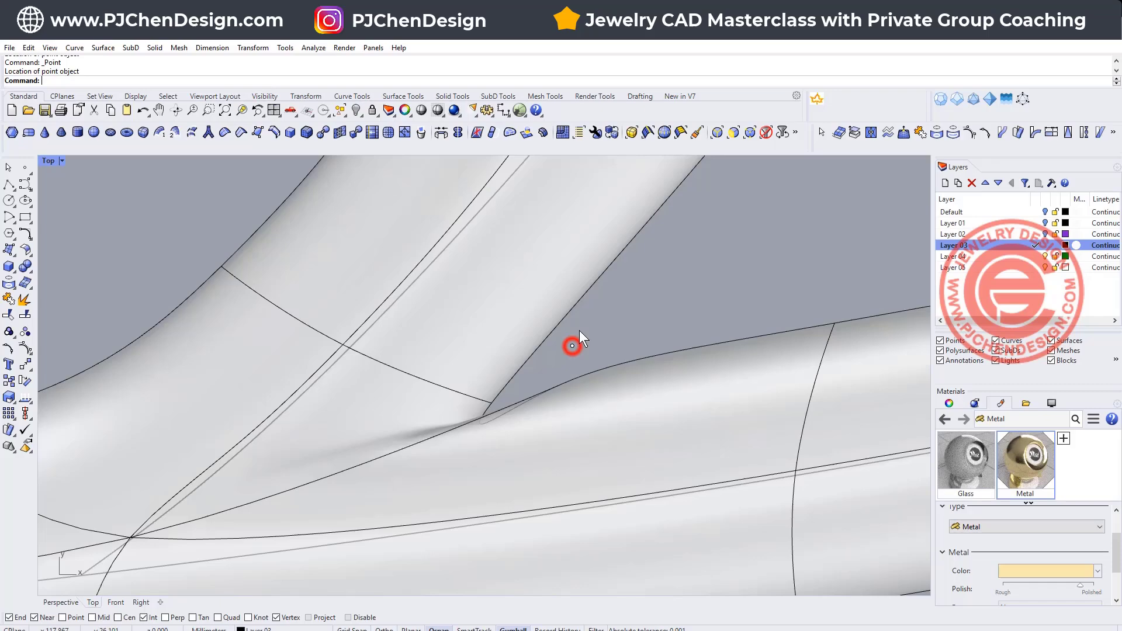
Step: Delete the piped SubD network, keeping the pattern curves and the marker points
{"action": "scroll", "coordinate": [570, 332], "scroll_direction": "down", "scroll_amount": 4}
{"action": "scroll", "coordinate": [672, 324], "scroll_direction": "down", "scroll_amount": 8}
{"action": "scroll", "coordinate": [645, 320], "scroll_direction": "up", "scroll_amount": 8}
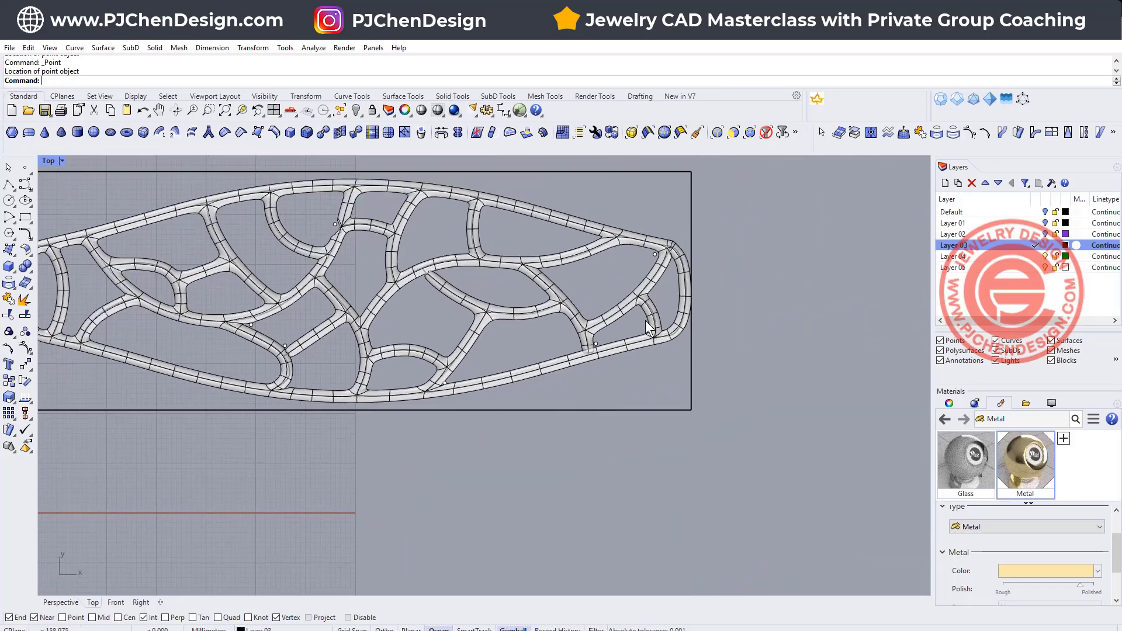
{"action": "scroll", "coordinate": [611, 329], "scroll_direction": "down", "scroll_amount": 1}
{"action": "scroll", "coordinate": [612, 329], "scroll_direction": "down", "scroll_amount": 4}
{"action": "left_click", "coordinate": [764, 300]}
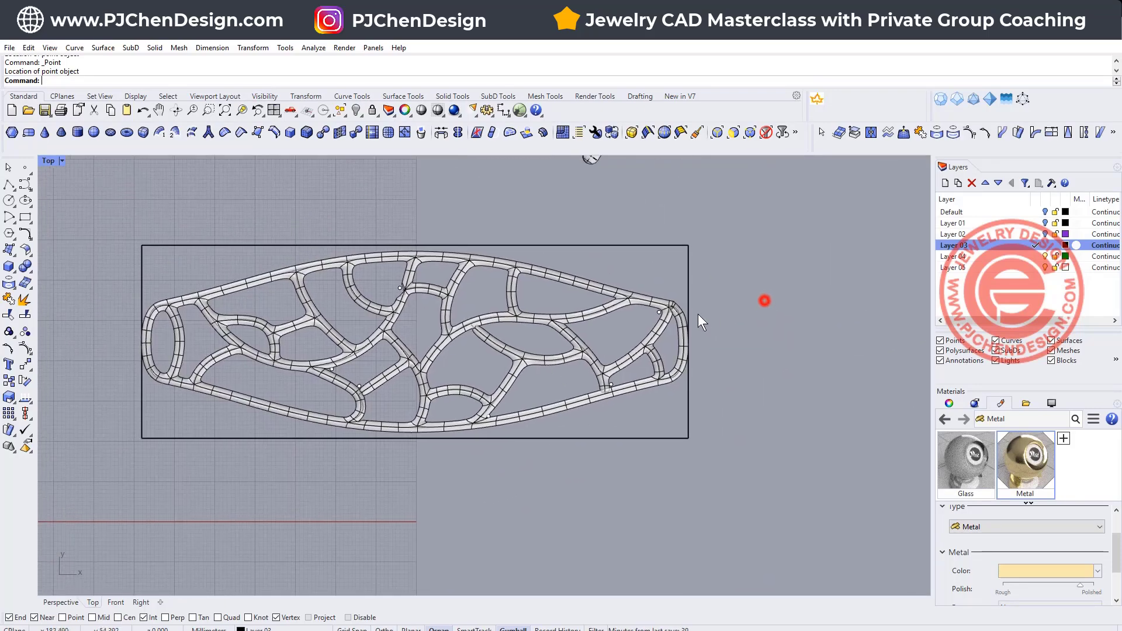
{"action": "left_click", "coordinate": [622, 290]}
{"action": "left_click", "coordinate": [626, 289]}
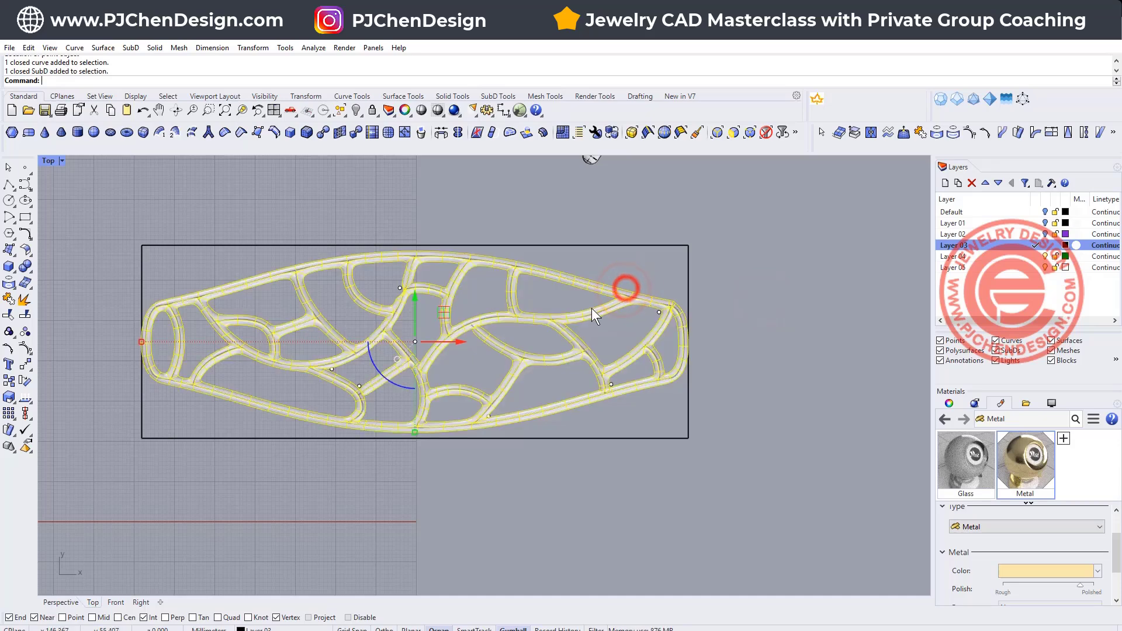
{"action": "key", "text": "Delete"}
{"action": "scroll", "coordinate": [401, 289], "scroll_direction": "up", "scroll_amount": 10}
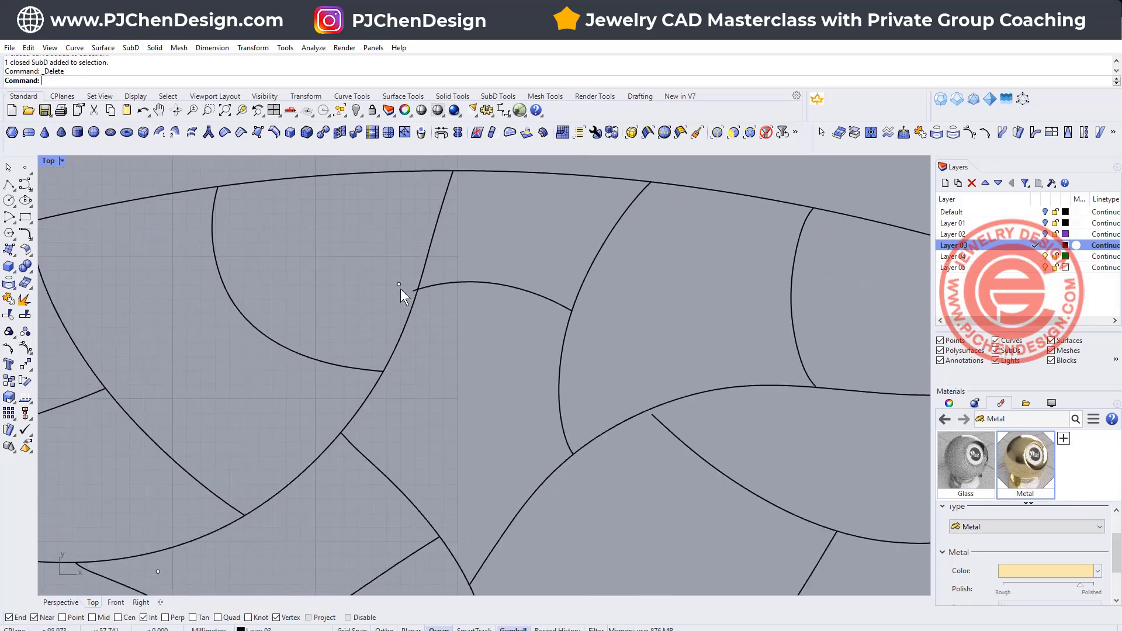
Step: Move the left two control points of the upper arched strut so its end lands exactly on the crossing curve, and delete the marker beside it
{"action": "left_click", "coordinate": [502, 285]}
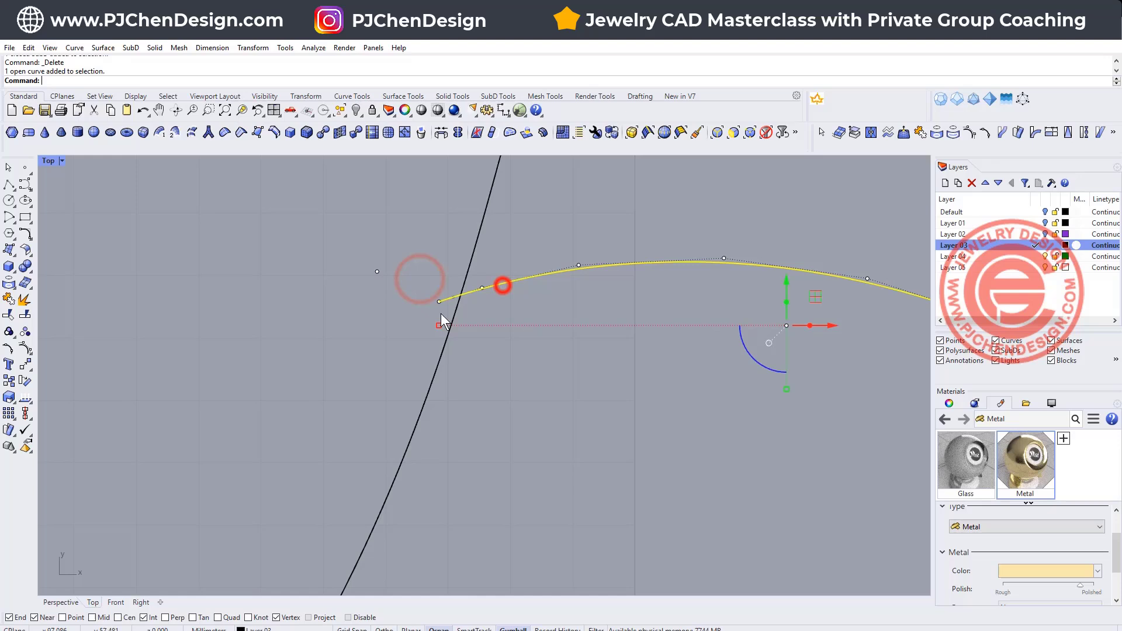
{"action": "left_click_drag", "start_coordinate": [425, 280], "coordinate": [520, 338]}
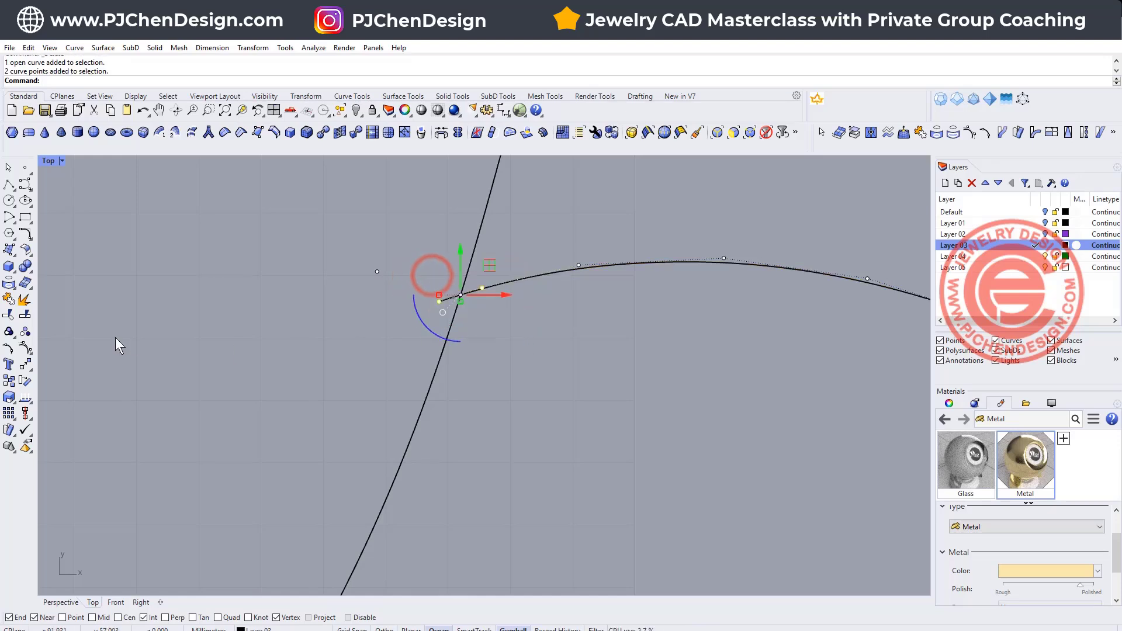
{"action": "left_click", "coordinate": [24, 364]}
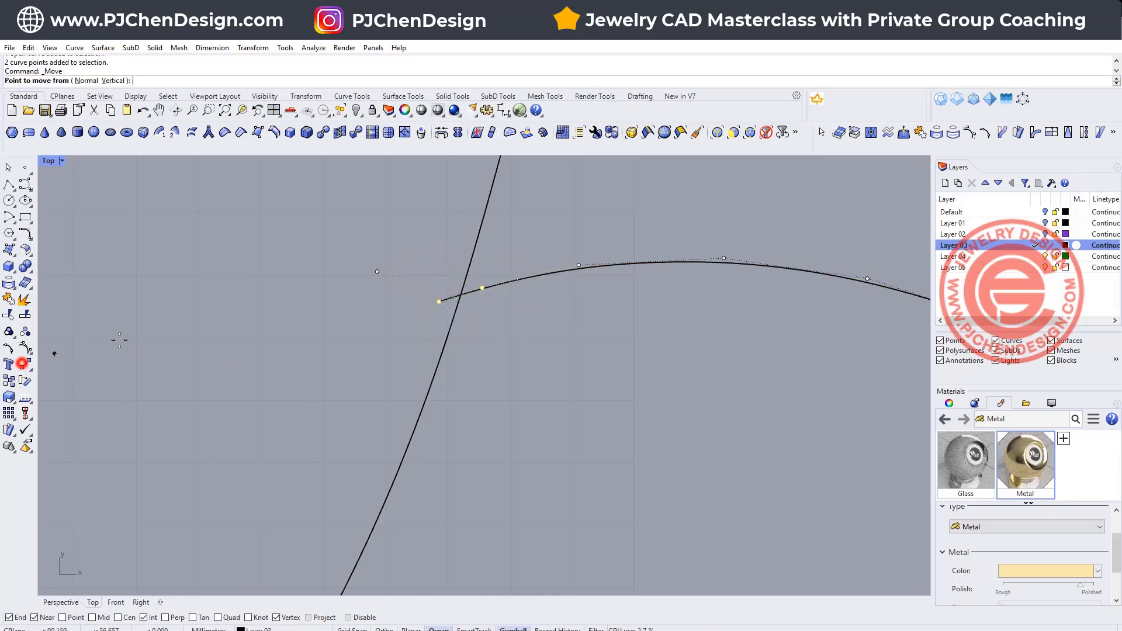
{"action": "left_click", "coordinate": [439, 300]}
{"action": "left_click", "coordinate": [461, 294]}
{"action": "left_click", "coordinate": [538, 368]}
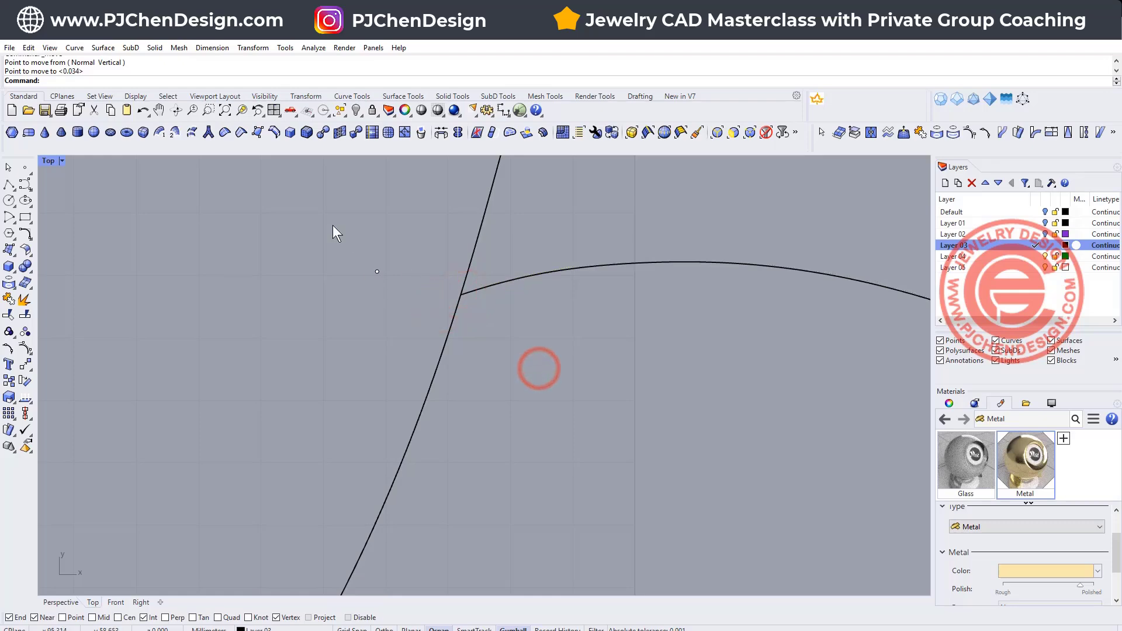
{"action": "left_click_drag", "start_coordinate": [332, 226], "coordinate": [409, 314]}
{"action": "key", "text": "Delete"}
Step: Move the top two control points of the lower S-shaped branch to the right along the long wavy curve, with the end snapped onto it
{"action": "scroll", "coordinate": [418, 315], "scroll_direction": "down", "scroll_amount": 5}
{"action": "scroll", "coordinate": [415, 417], "scroll_direction": "up", "scroll_amount": 3}
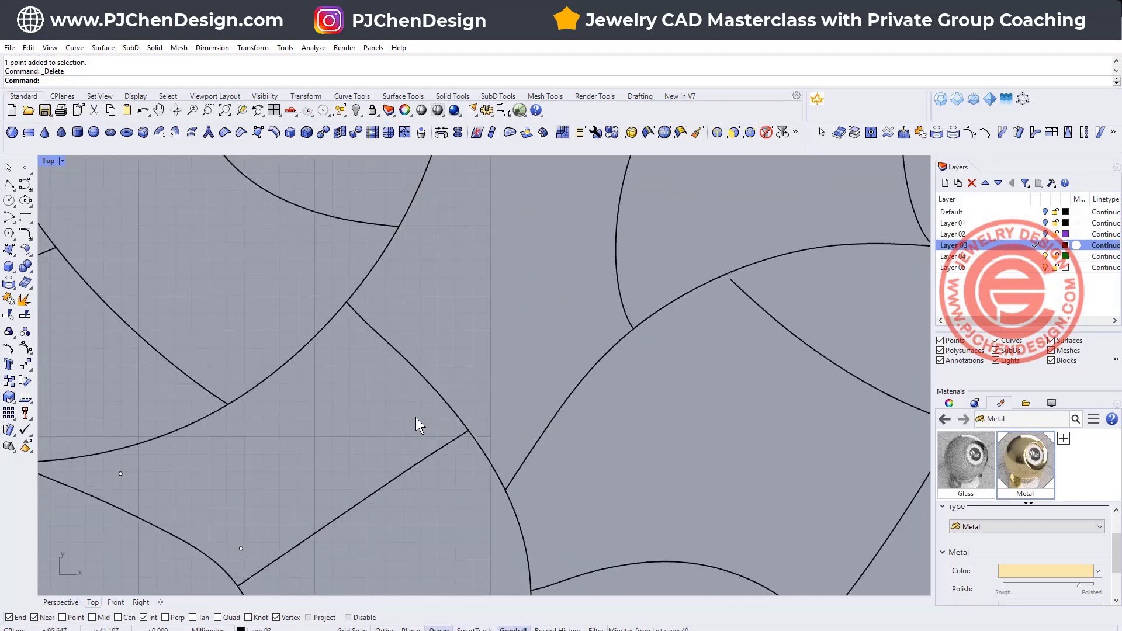
{"action": "right_click_drag", "start_coordinate": [348, 445], "coordinate": [433, 340]}
{"action": "right_click_drag", "start_coordinate": [238, 335], "coordinate": [386, 334]}
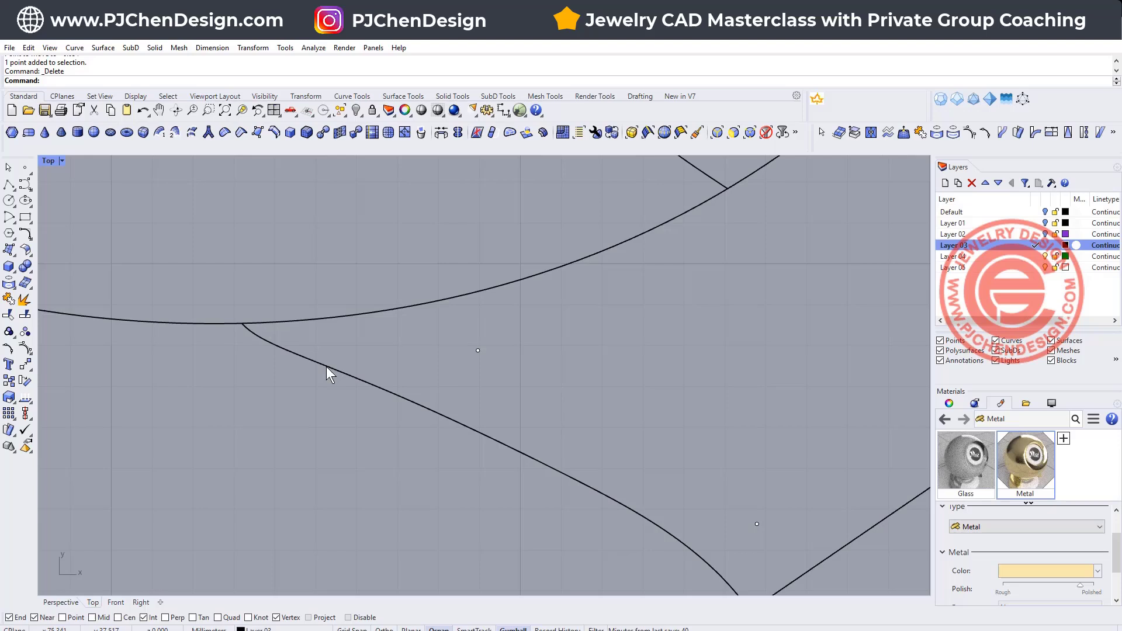
{"action": "left_click", "coordinate": [312, 360]}
{"action": "key", "text": "F10"}
{"action": "left_click_drag", "start_coordinate": [196, 279], "coordinate": [300, 364]}
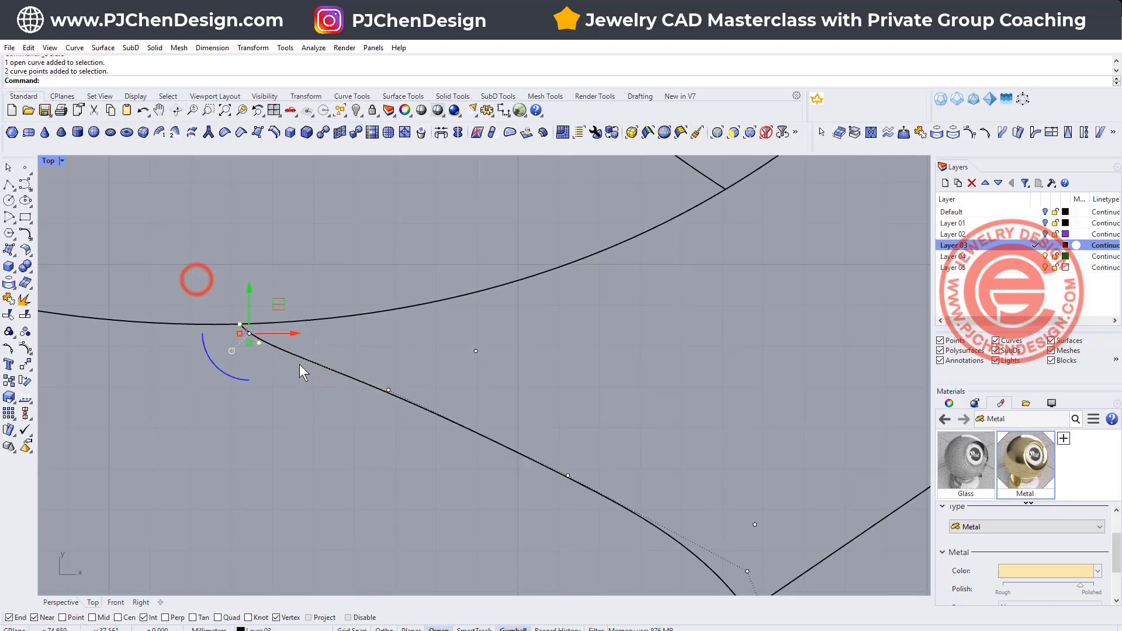
{"action": "left_click", "coordinate": [27, 364]}
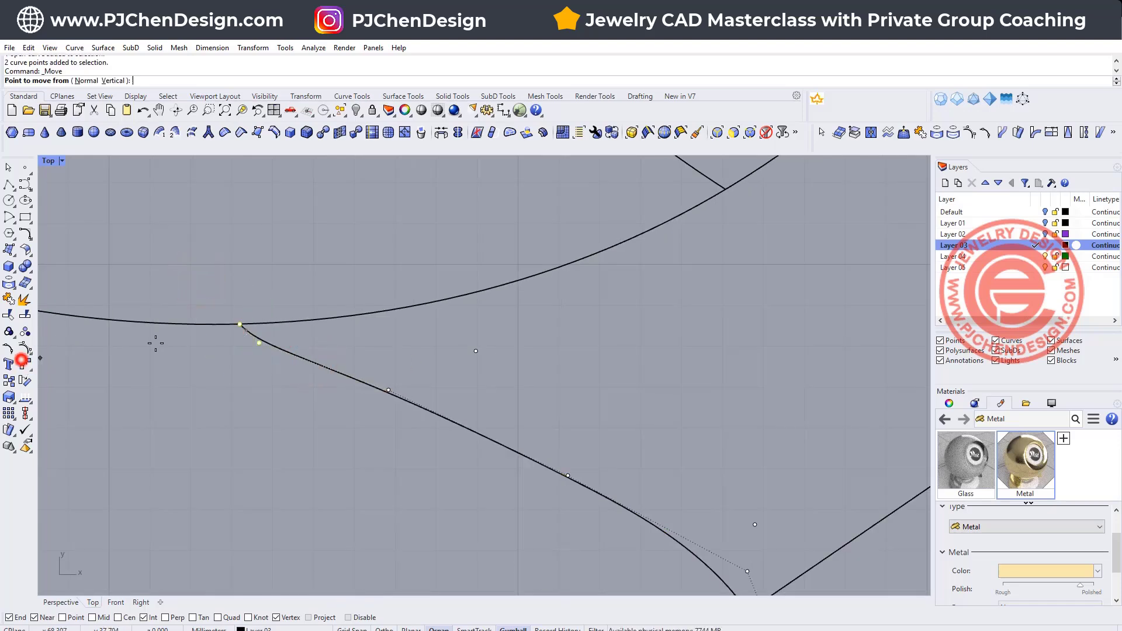
{"action": "left_click", "coordinate": [240, 323]}
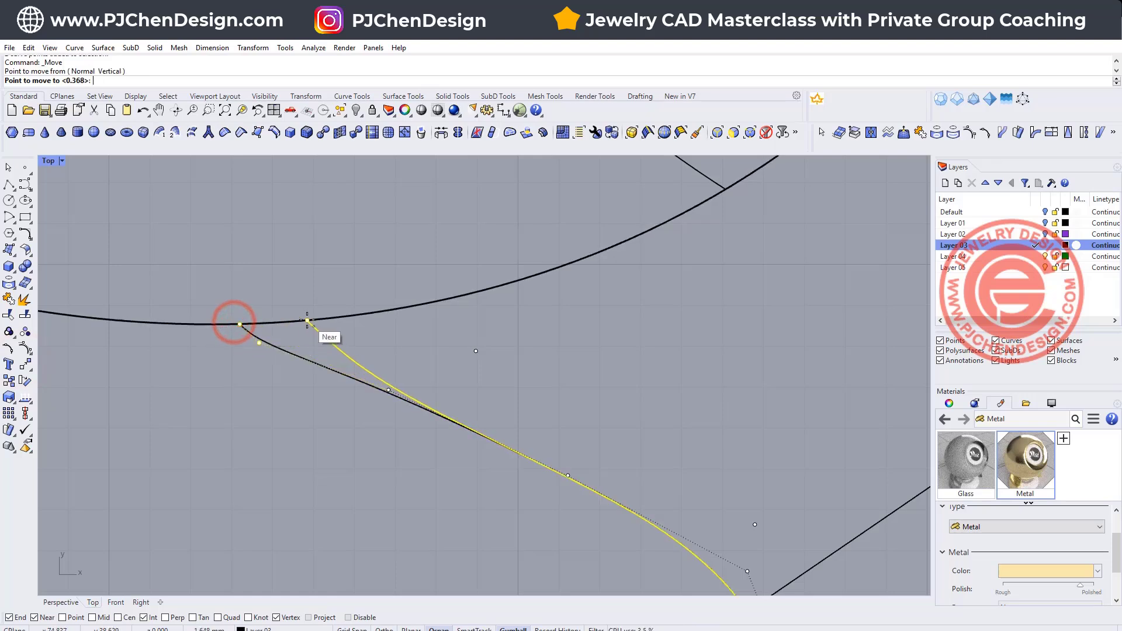
{"action": "left_click", "coordinate": [341, 317]}
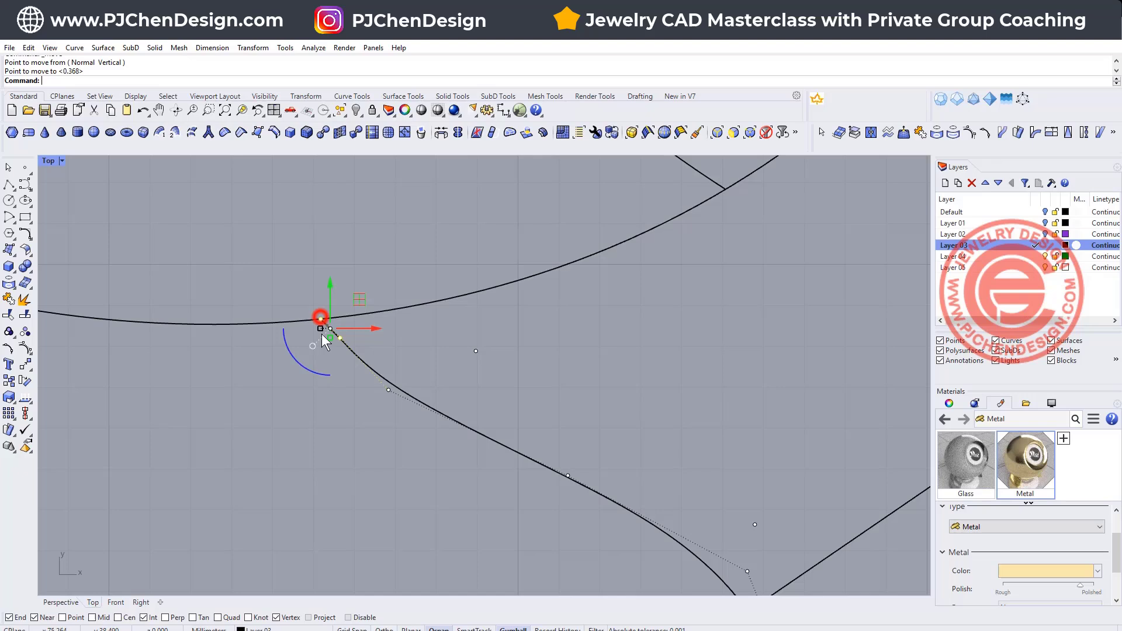
Step: Remove the S-shaped branch's second control point and shift the next one slightly up and left to smooth its upper bend
{"action": "left_click", "coordinate": [363, 339]}
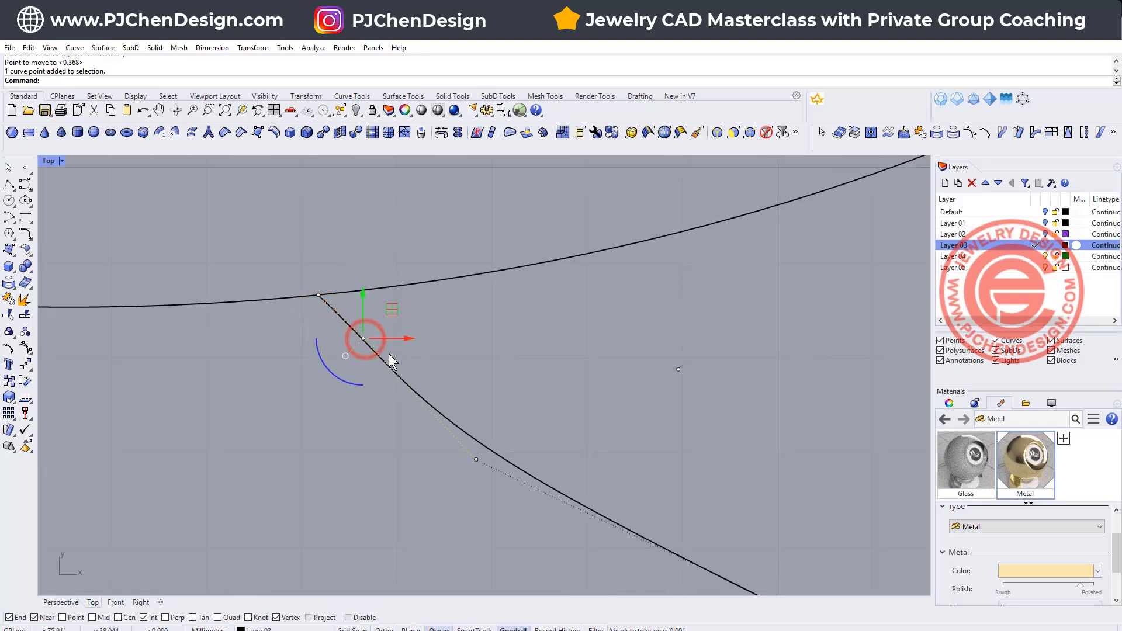
{"action": "key", "text": "Delete"}
{"action": "left_click", "coordinate": [476, 459]}
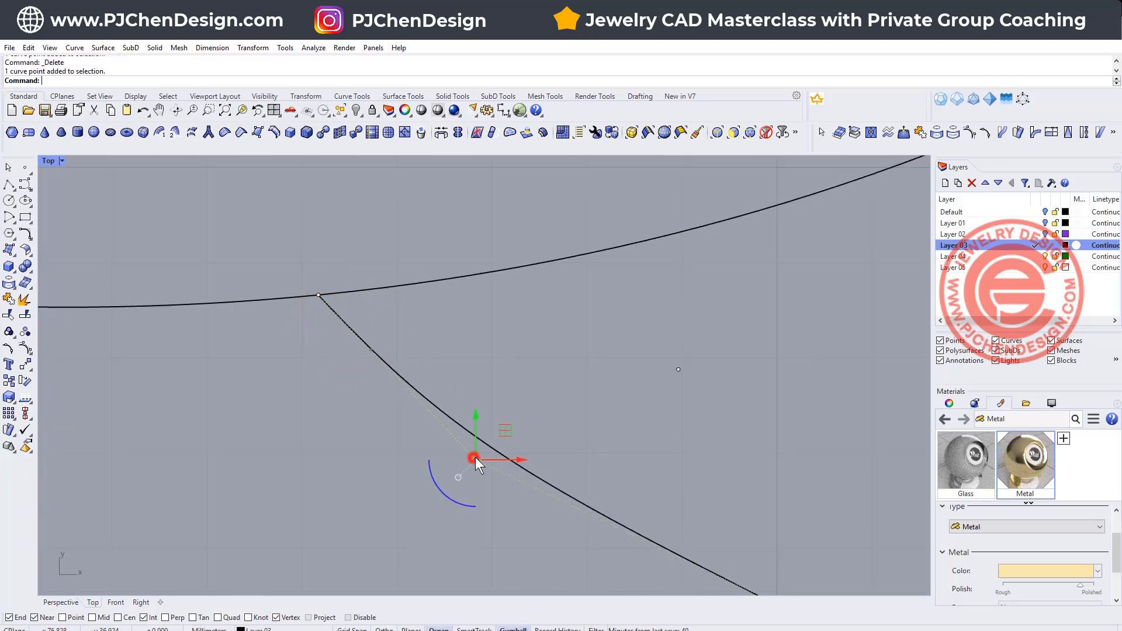
{"action": "left_click_drag", "start_coordinate": [511, 425], "coordinate": [467, 431]}
{"action": "left_click", "coordinate": [580, 373]}
{"action": "key", "text": "Escape"}
Step: Delete the marker point beside the S-shaped branch's upper joint
{"action": "scroll", "coordinate": [654, 376], "scroll_direction": "down", "scroll_amount": 8}
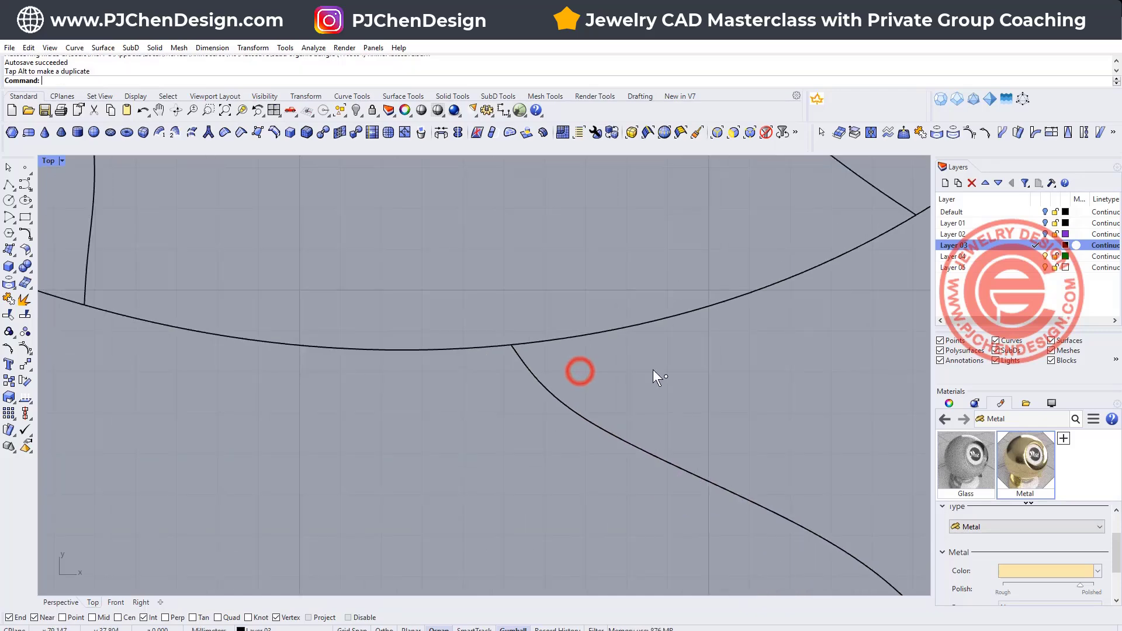
{"action": "left_click_drag", "start_coordinate": [629, 351], "coordinate": [728, 408]}
{"action": "key", "text": "Delete"}
Step: Move the lower end control point of the straight diagonal strut onto the S-shaped branch using the Near snap
{"action": "scroll", "coordinate": [725, 407], "scroll_direction": "down", "scroll_amount": 14}
{"action": "right_click_drag", "start_coordinate": [793, 444], "coordinate": [584, 336]}
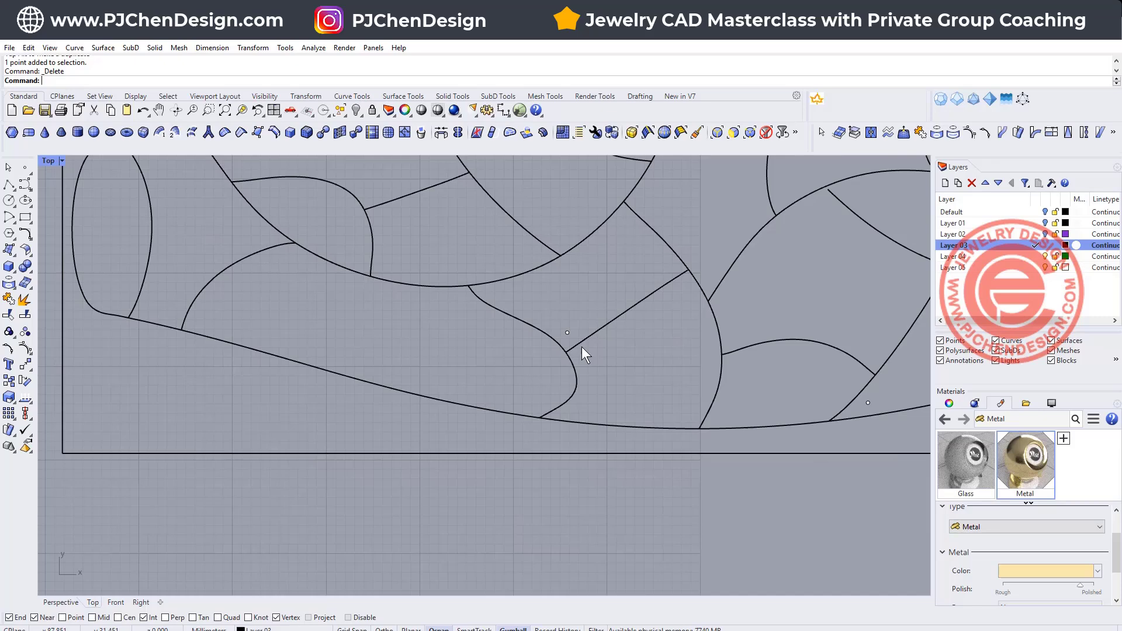
{"action": "scroll", "coordinate": [568, 343], "scroll_direction": "up", "scroll_amount": 18}
{"action": "left_click", "coordinate": [546, 401]}
{"action": "key", "text": "F10"}
{"action": "left_click_drag", "start_coordinate": [407, 374], "coordinate": [568, 454]}
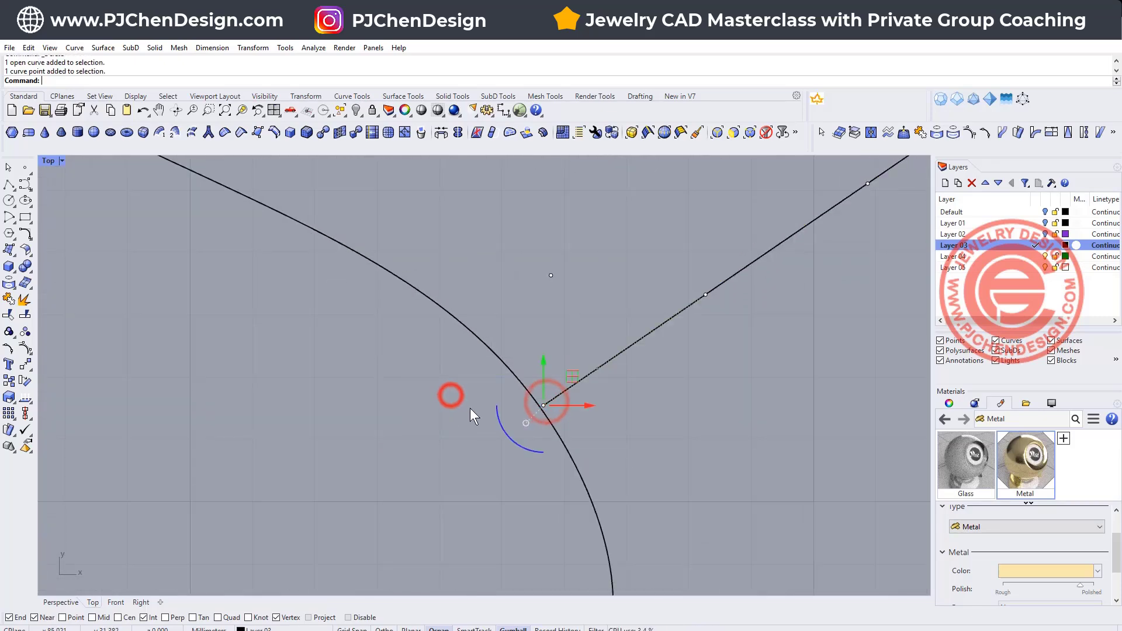
{"action": "left_click", "coordinate": [25, 363]}
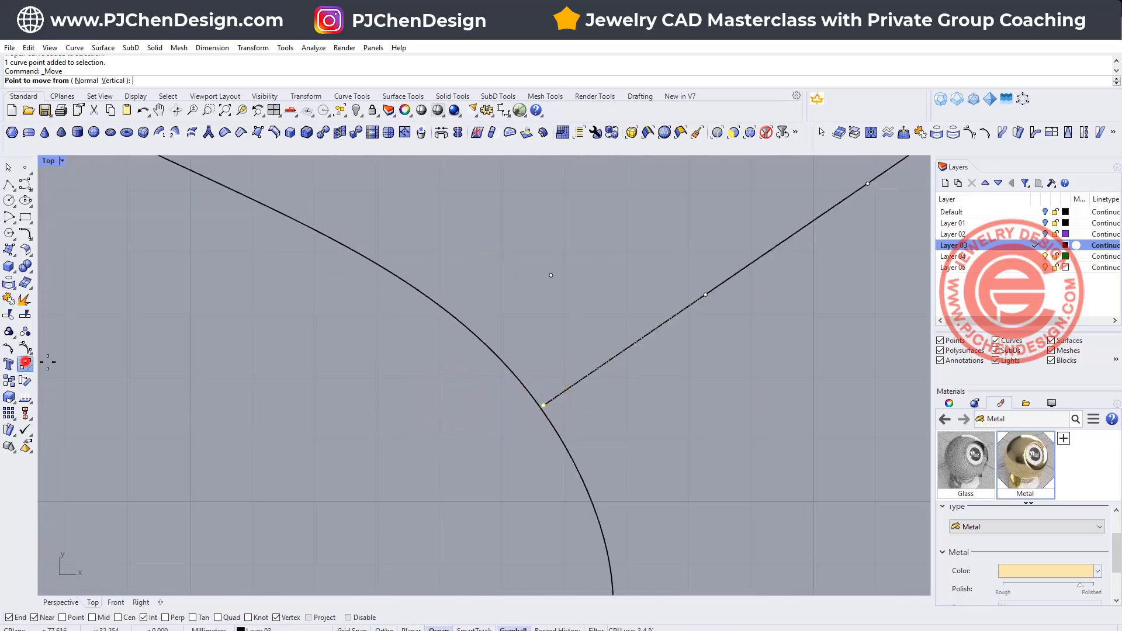
{"action": "left_click", "coordinate": [541, 405]}
{"action": "scroll", "coordinate": [541, 405], "scroll_direction": "up", "scroll_amount": 8}
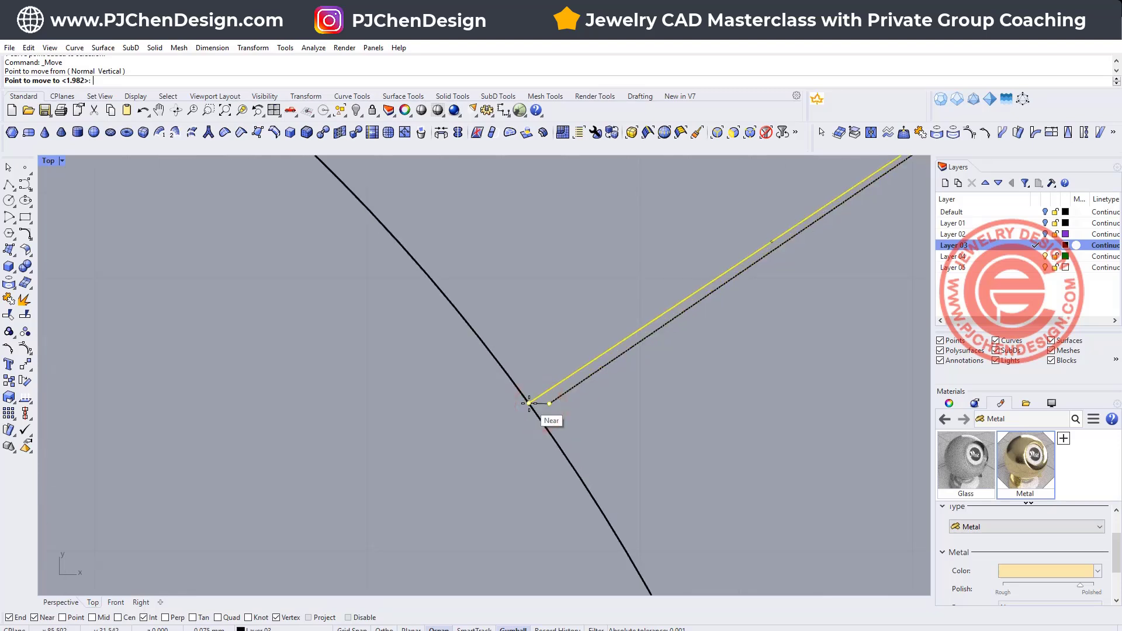
{"action": "left_click", "coordinate": [529, 404]}
Step: Delete the marker point beside the straight strut's lower joint
{"action": "scroll", "coordinate": [606, 367], "scroll_direction": "down", "scroll_amount": 8}
{"action": "scroll", "coordinate": [673, 414], "scroll_direction": "down", "scroll_amount": 3}
{"action": "key", "text": "Escape"}
{"action": "left_click_drag", "start_coordinate": [572, 270], "coordinate": [668, 358]}
{"action": "key", "text": "Delete"}
Step: Move the bottom two control points of the central right diagonal strut to the right along the bottom outline, keeping the end on it
{"action": "scroll", "coordinate": [661, 356], "scroll_direction": "down", "scroll_amount": 5}
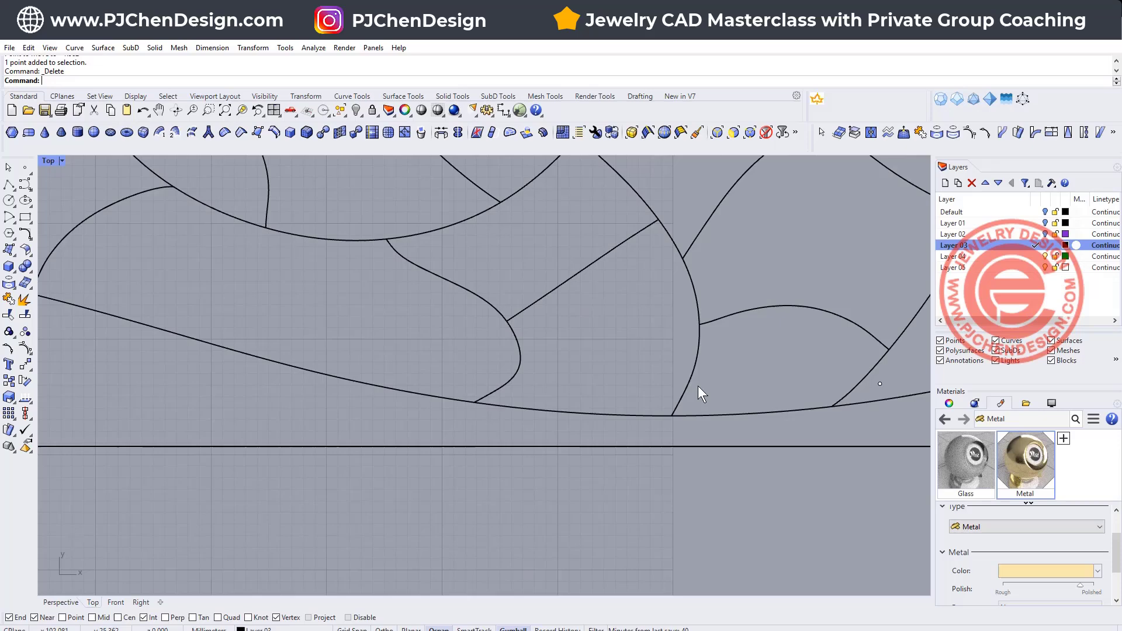
{"action": "scroll", "coordinate": [699, 386], "scroll_direction": "up", "scroll_amount": 5}
{"action": "right_click_drag", "start_coordinate": [779, 401], "coordinate": [498, 351]}
{"action": "scroll", "coordinate": [733, 413], "scroll_direction": "up", "scroll_amount": 6}
{"action": "right_click_drag", "start_coordinate": [756, 444], "coordinate": [490, 439]}
{"action": "left_click", "coordinate": [478, 458]}
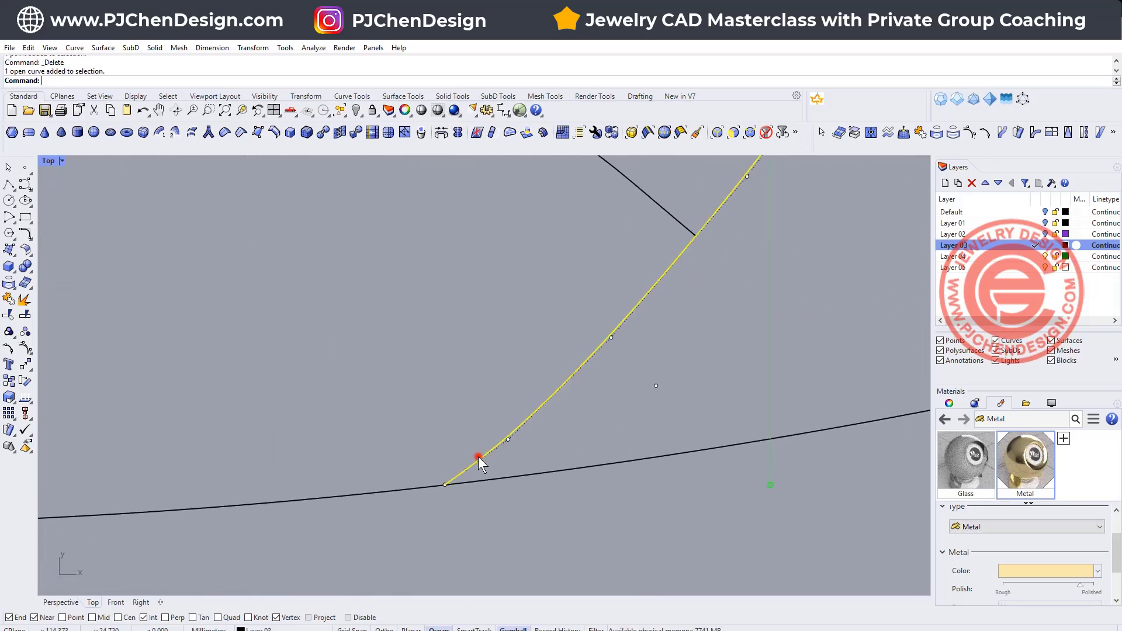
{"action": "key", "text": "F10"}
{"action": "left_click_drag", "start_coordinate": [426, 462], "coordinate": [503, 510]}
{"action": "left_click_drag", "start_coordinate": [383, 391], "coordinate": [535, 517]}
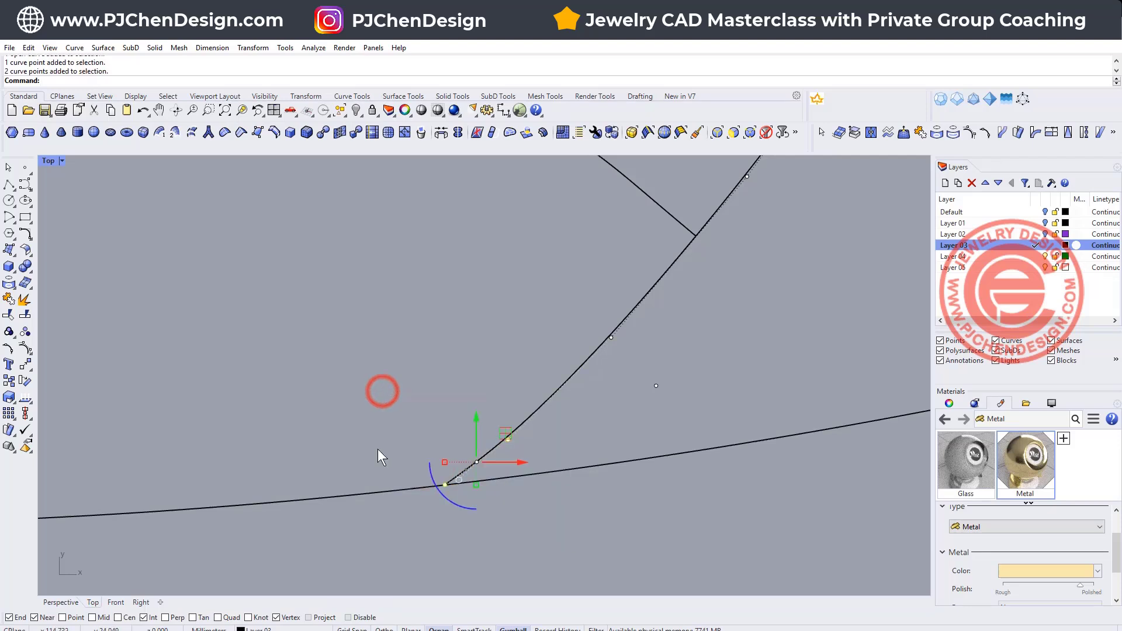
{"action": "left_click", "coordinate": [26, 365]}
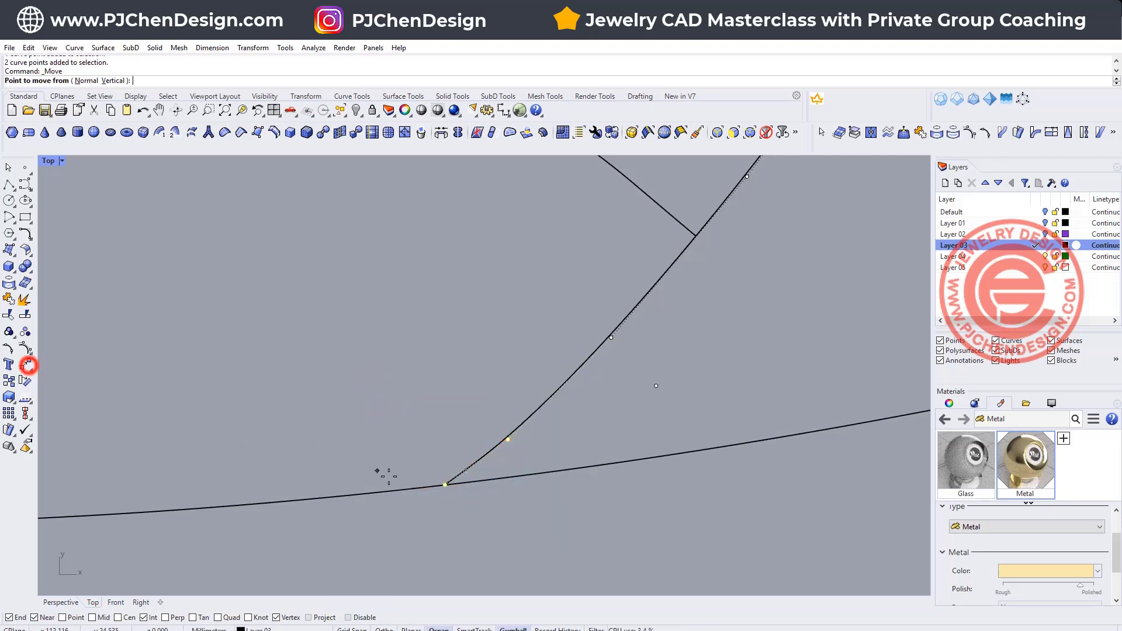
{"action": "left_click", "coordinate": [444, 485]}
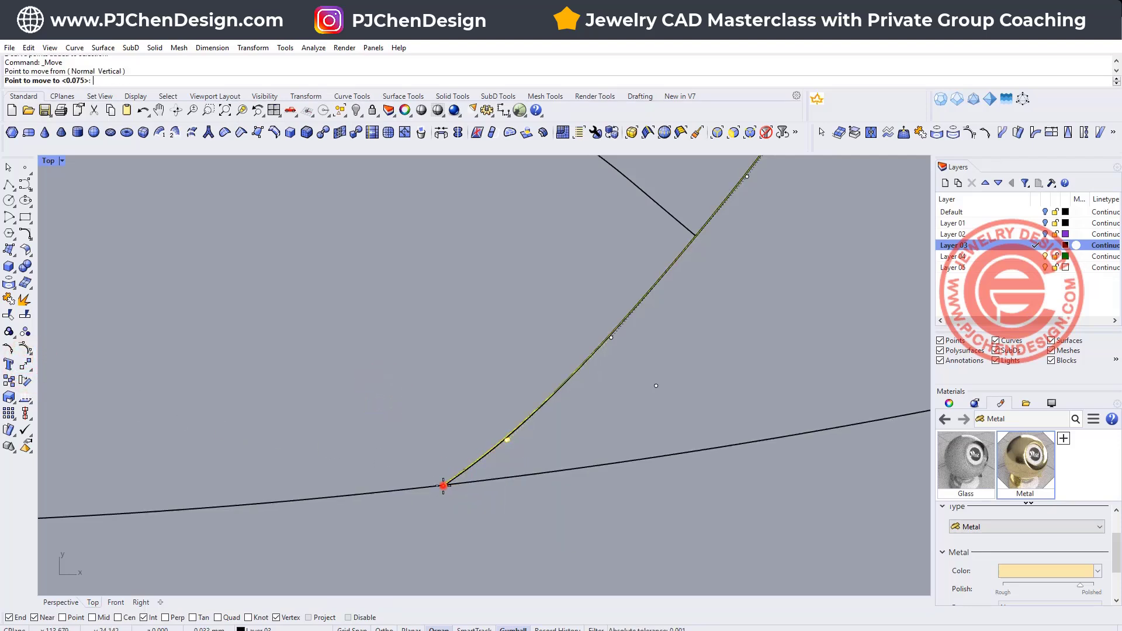
{"action": "left_click", "coordinate": [489, 479]}
Step: Shift the diagonal strut's second-lowest control point up and left to straighten its lower end, and delete the marker beside it
{"action": "left_click", "coordinate": [552, 433]}
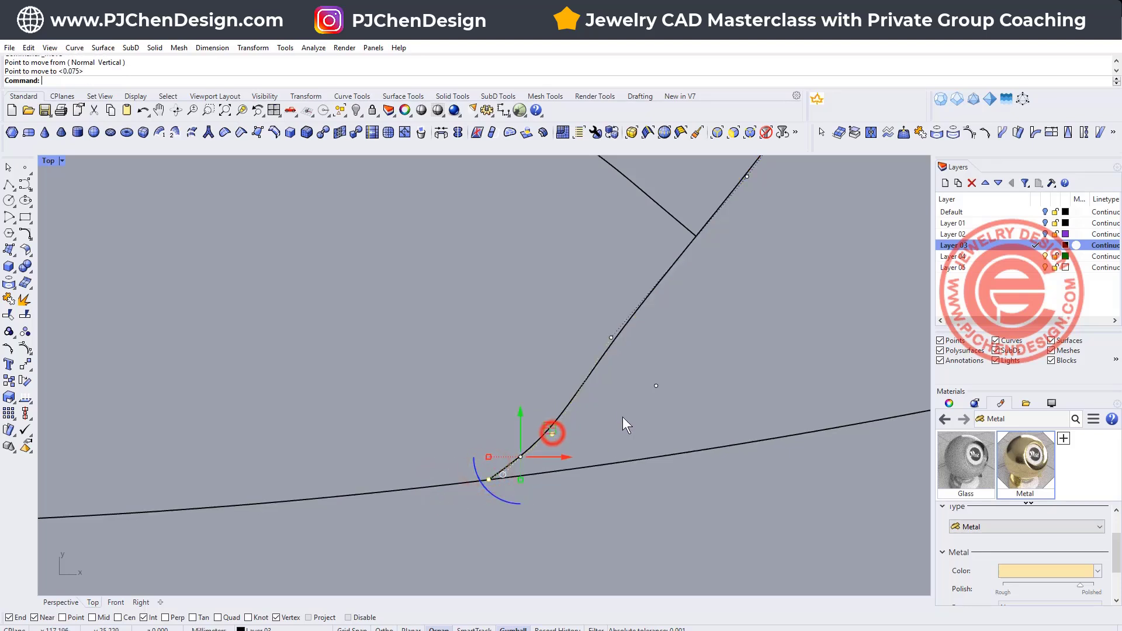
{"action": "left_click", "coordinate": [623, 416]}
{"action": "left_click", "coordinate": [551, 424]}
{"action": "left_click_drag", "start_coordinate": [526, 408], "coordinate": [574, 447]}
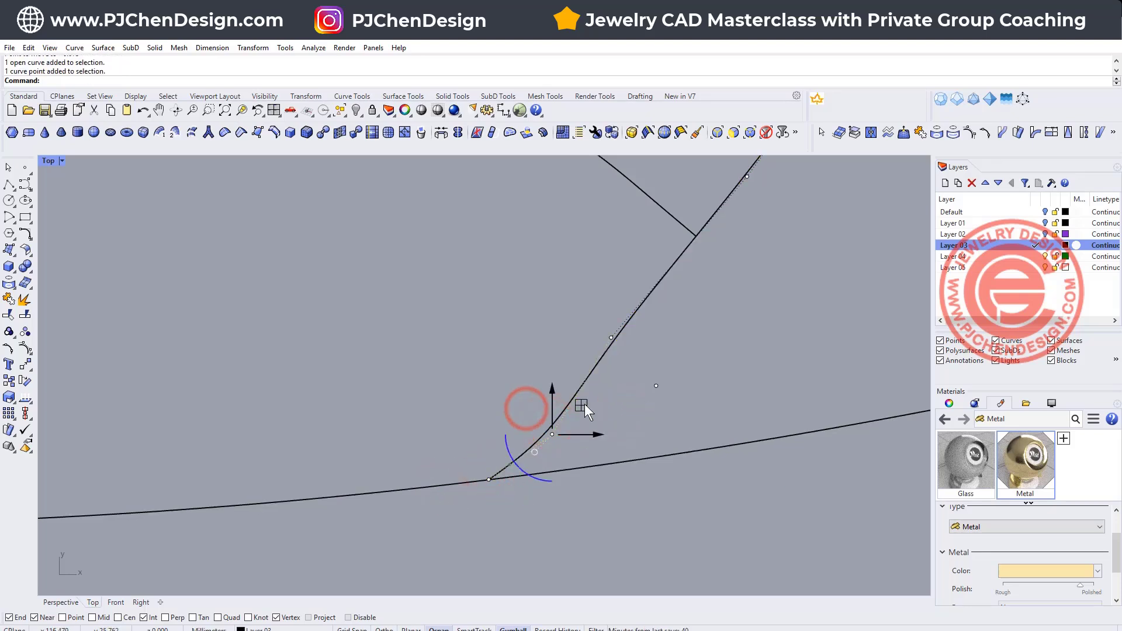
{"action": "left_click_drag", "start_coordinate": [584, 404], "coordinate": [571, 389]}
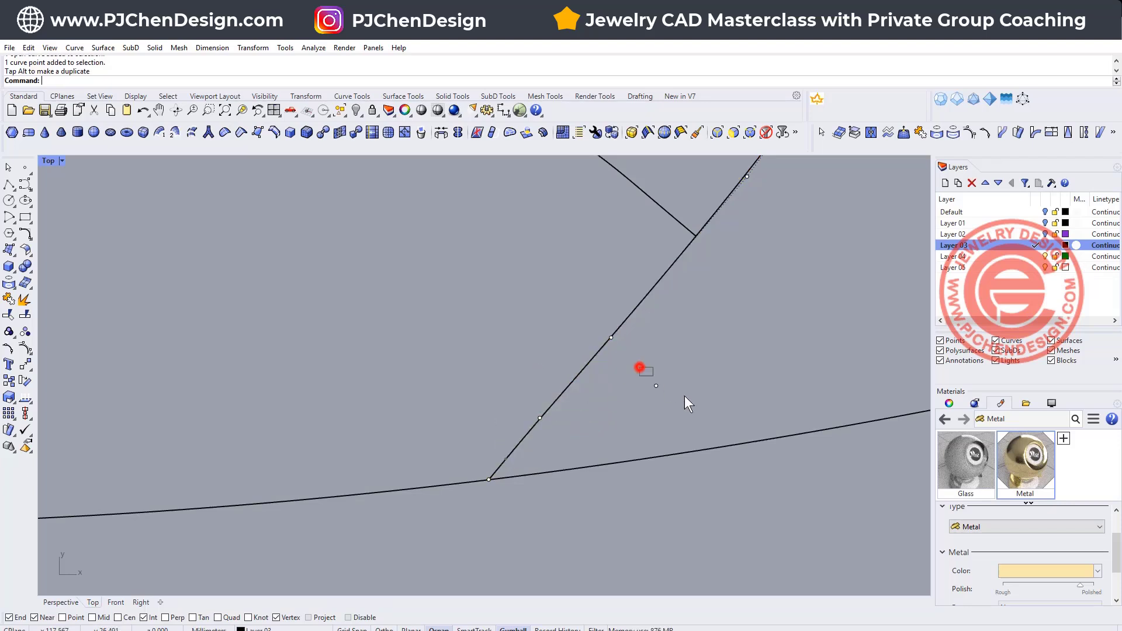
{"action": "key", "text": "Delete"}
Step: Move the lower end control point of the next curved strut to the right so it lands exactly on the bottom outline
{"action": "scroll", "coordinate": [676, 339], "scroll_direction": "down", "scroll_amount": 3}
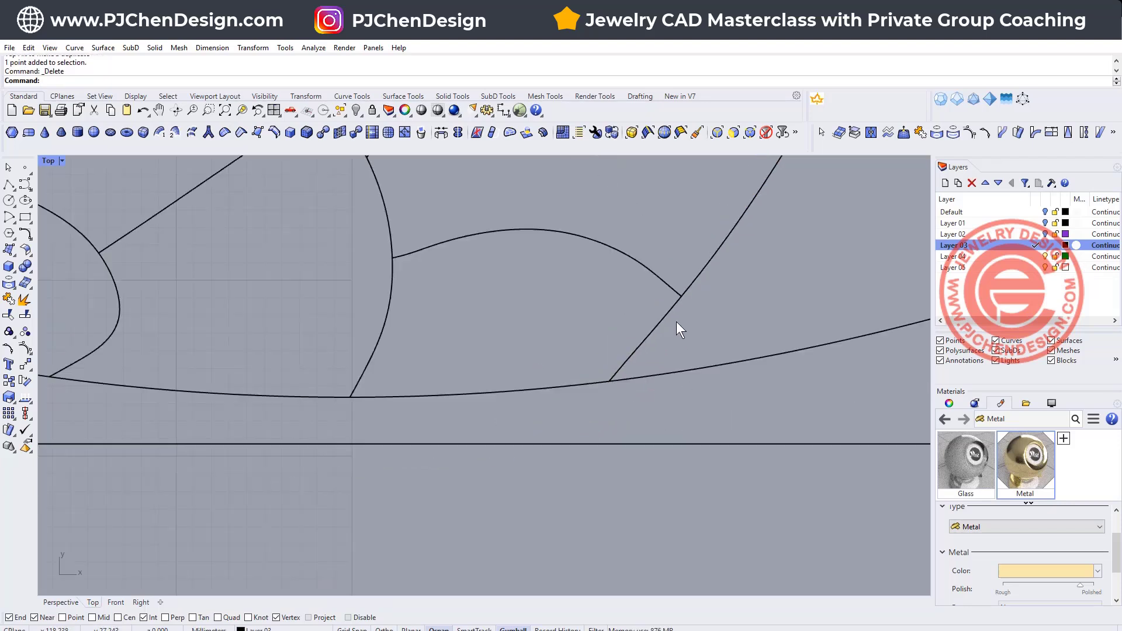
{"action": "scroll", "coordinate": [676, 322], "scroll_direction": "down", "scroll_amount": 4}
{"action": "right_click_drag", "start_coordinate": [714, 297], "coordinate": [576, 383]}
{"action": "right_click_drag", "start_coordinate": [707, 274], "coordinate": [558, 309]}
{"action": "scroll", "coordinate": [753, 381], "scroll_direction": "up", "scroll_amount": 8}
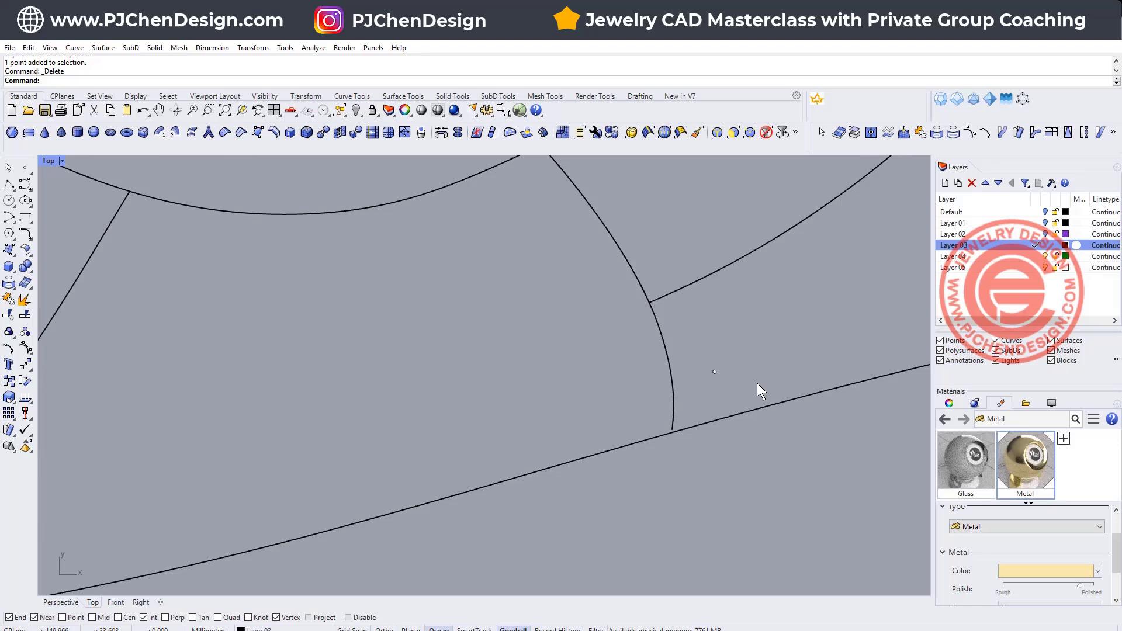
{"action": "scroll", "coordinate": [711, 400], "scroll_direction": "up", "scroll_amount": 6}
{"action": "left_click", "coordinate": [639, 443]}
{"action": "left_click_drag", "start_coordinate": [591, 433], "coordinate": [706, 473]}
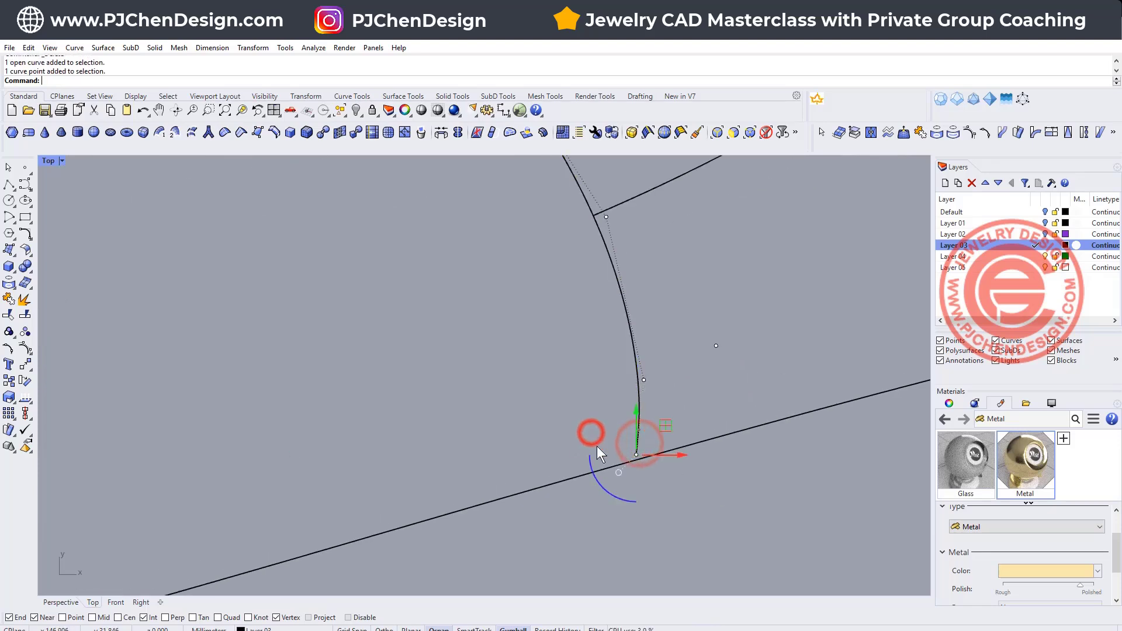
{"action": "left_click", "coordinate": [25, 364]}
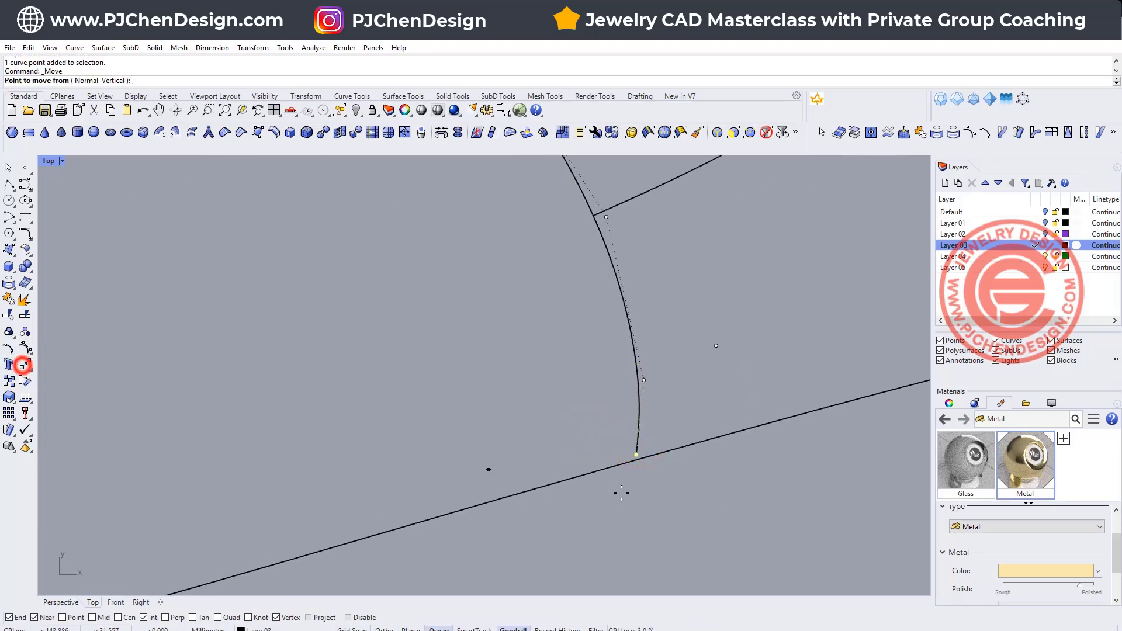
{"action": "left_click", "coordinate": [636, 461]}
{"action": "left_click", "coordinate": [629, 462]}
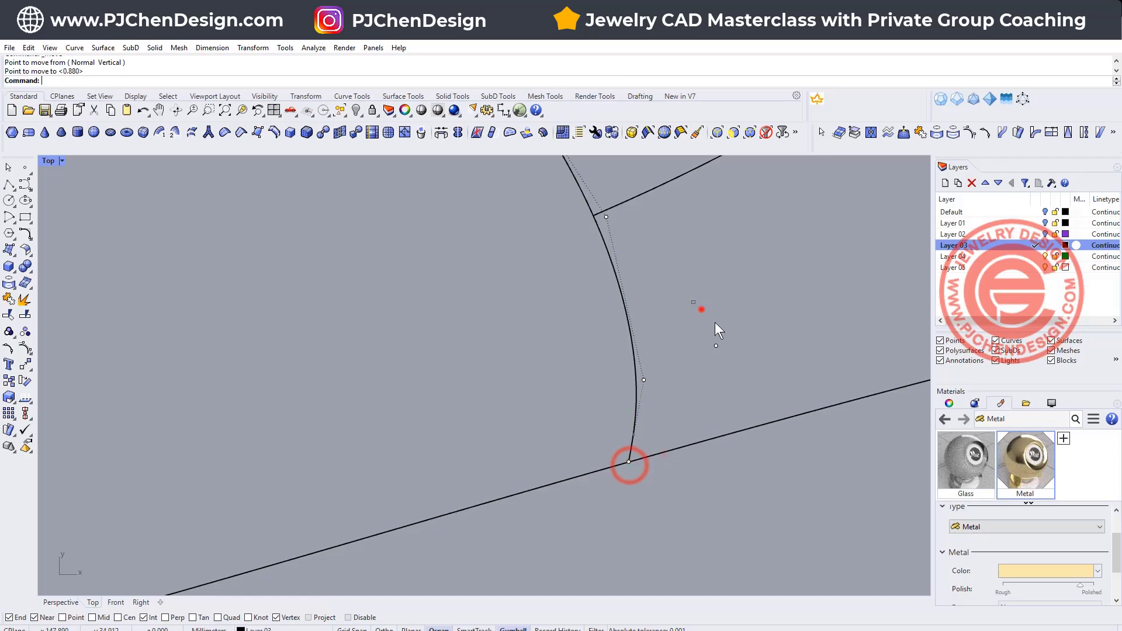
Step: Delete the marker point beside the curved strut's joint with the bottom outline
{"action": "left_click", "coordinate": [699, 308]}
{"action": "scroll", "coordinate": [626, 383], "scroll_direction": "down", "scroll_amount": 2}
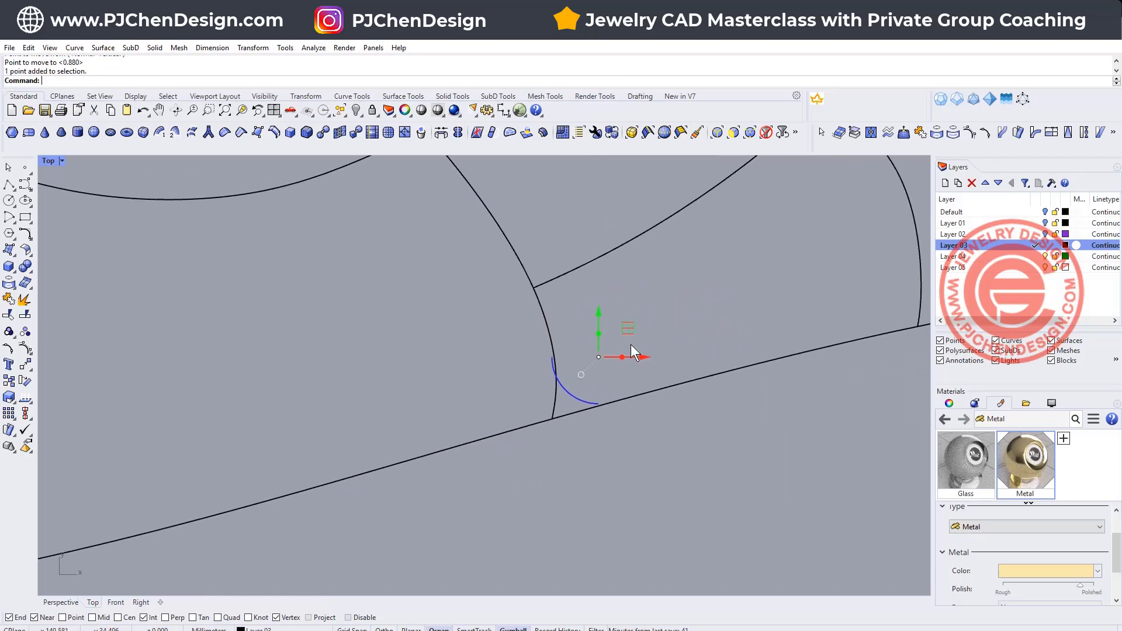
{"action": "key", "text": "Delete"}
Step: Move the upper two control points of the far-right diagonal strut left along the top outline, keeping the end on the outline
{"action": "scroll", "coordinate": [657, 336], "scroll_direction": "down", "scroll_amount": 3}
{"action": "scroll", "coordinate": [682, 383], "scroll_direction": "up", "scroll_amount": 4}
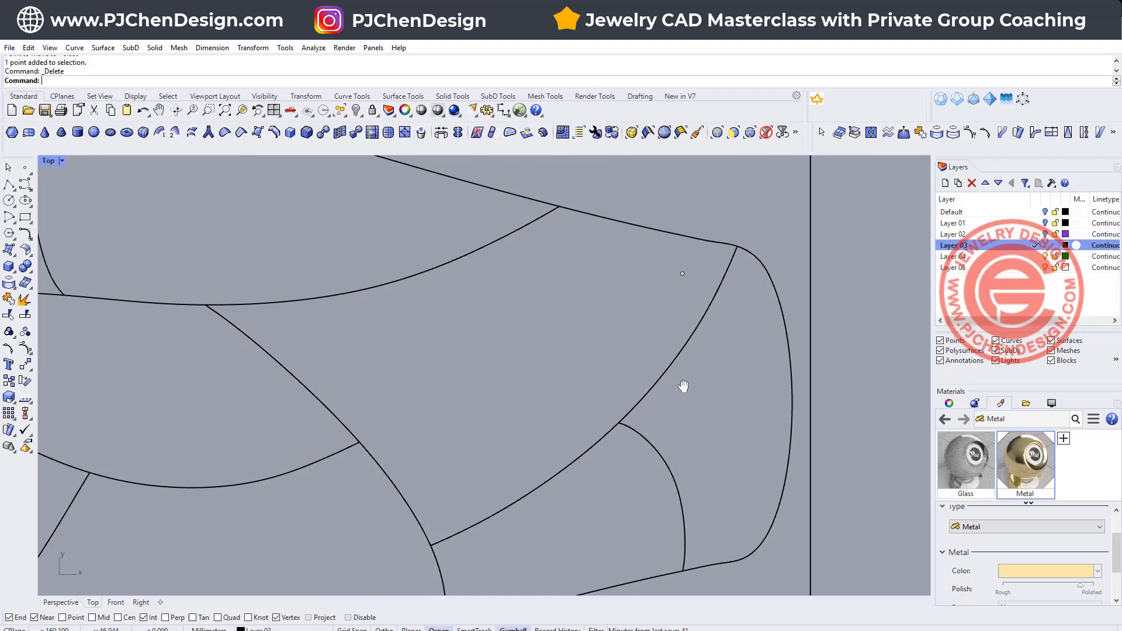
{"action": "left_click", "coordinate": [756, 292]}
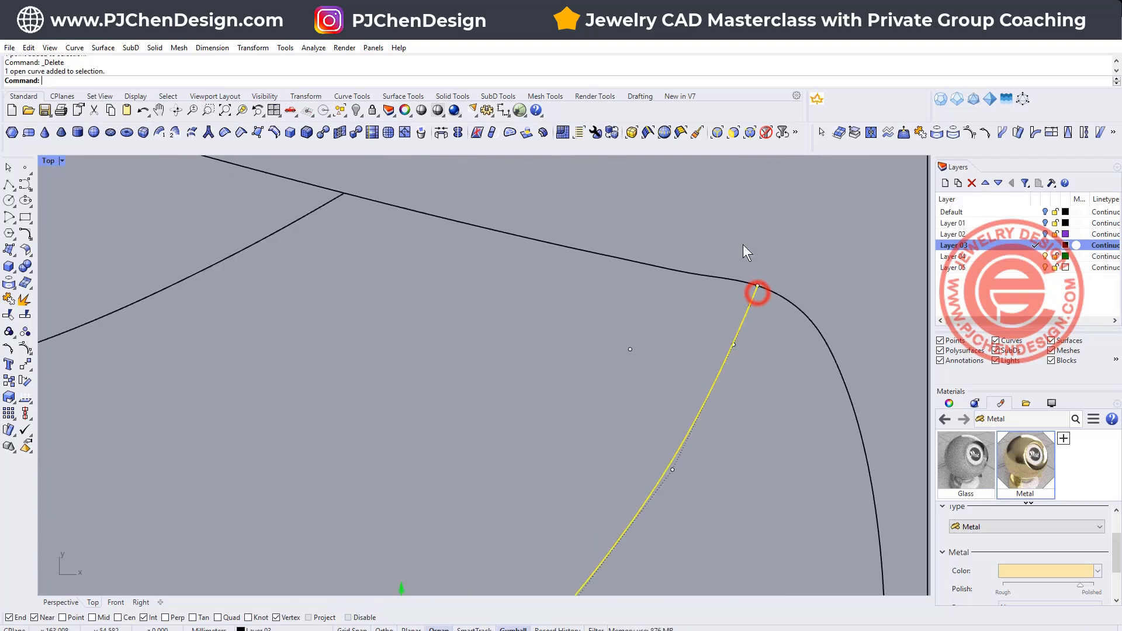
{"action": "left_click_drag", "start_coordinate": [744, 245], "coordinate": [794, 327]}
{"action": "left_click_drag", "start_coordinate": [686, 237], "coordinate": [798, 393]}
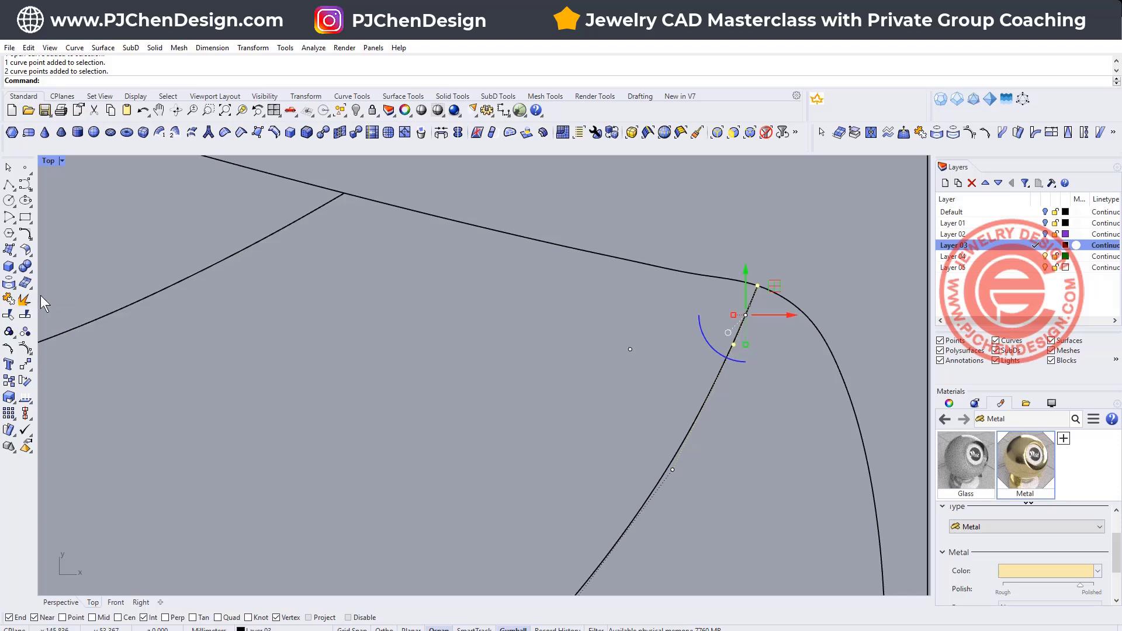
{"action": "left_click", "coordinate": [25, 364]}
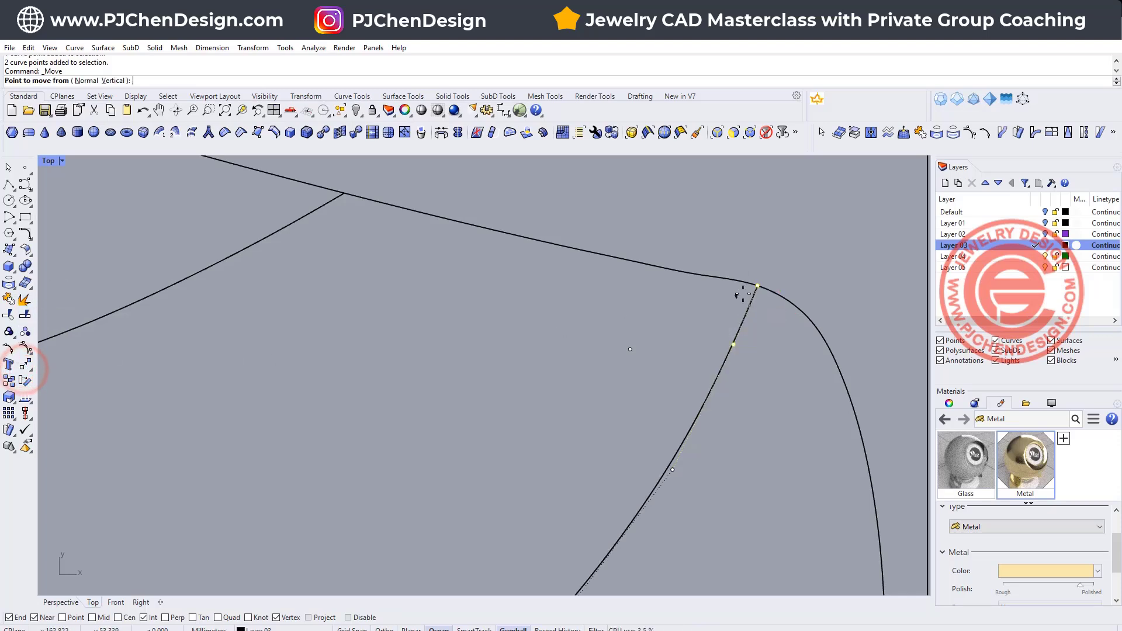
{"action": "left_click", "coordinate": [757, 286]}
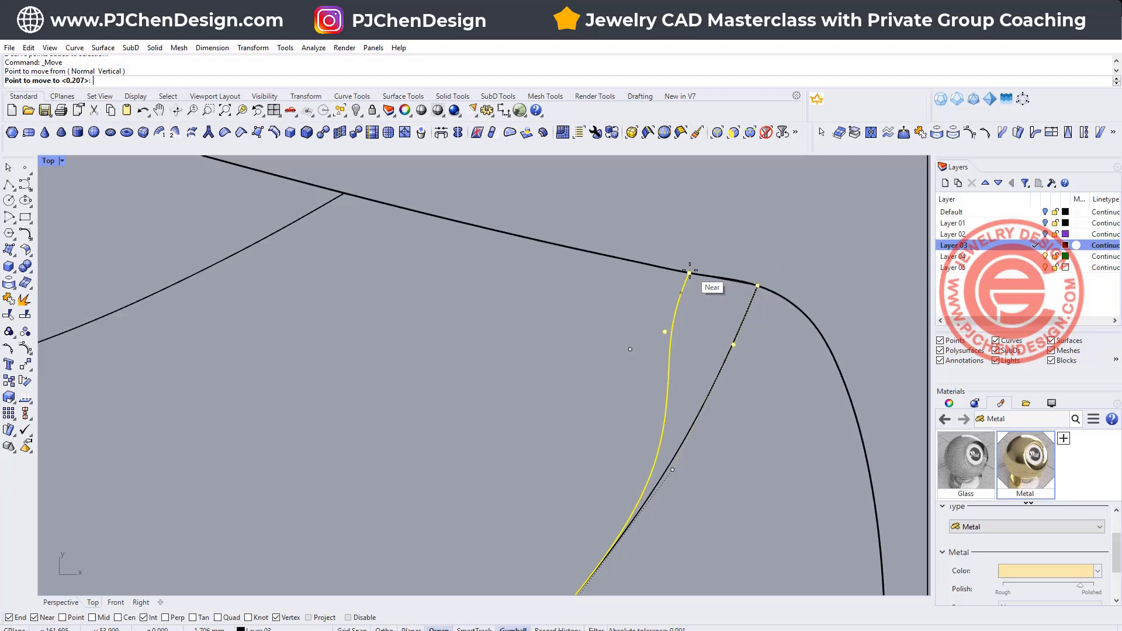
{"action": "left_click", "coordinate": [689, 271]}
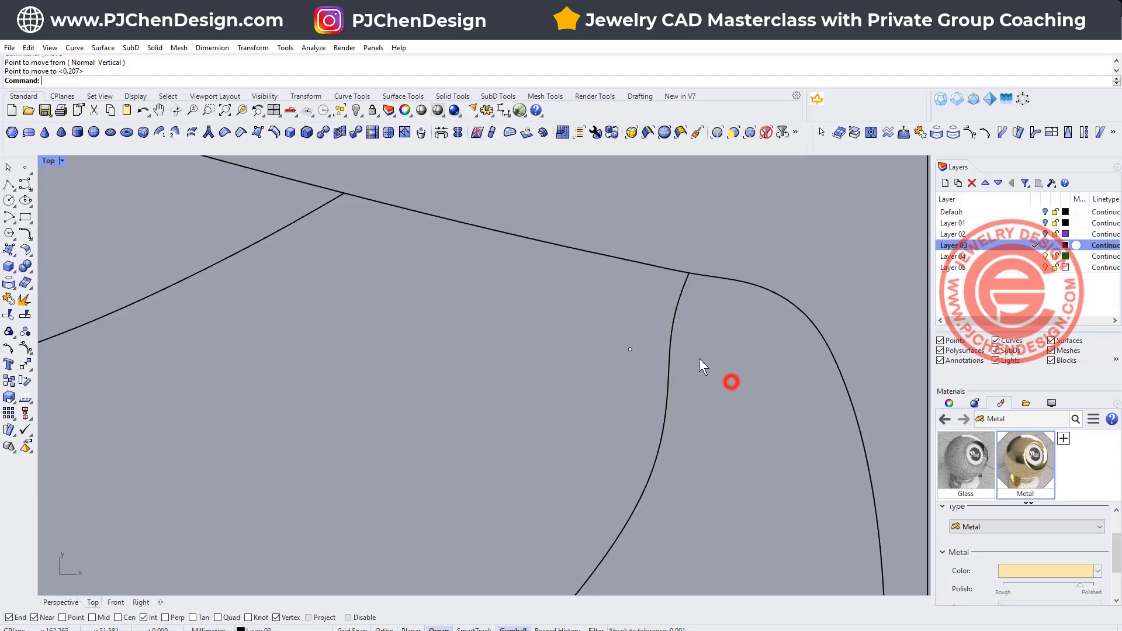
Step: Shift the strut's second-highest control point right to smooth its upper bend, and delete the marker point beside it
{"action": "left_click", "coordinate": [671, 345]}
{"action": "left_click_drag", "start_coordinate": [642, 316], "coordinate": [746, 394]}
{"action": "left_click_drag", "start_coordinate": [575, 309], "coordinate": [647, 379]}
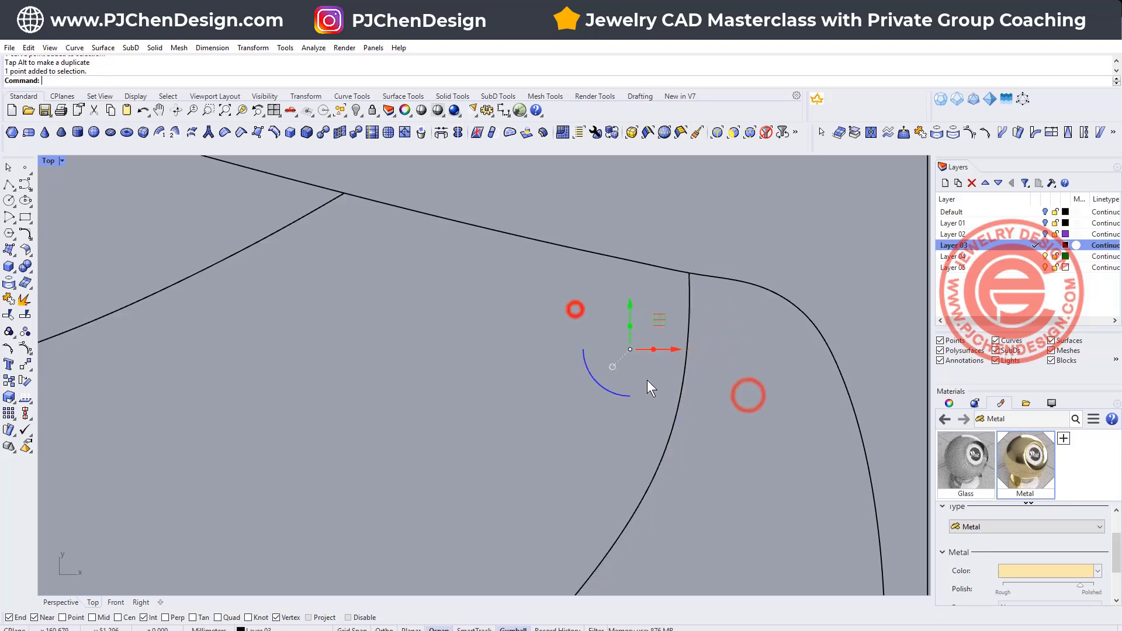
{"action": "key", "text": "Delete"}
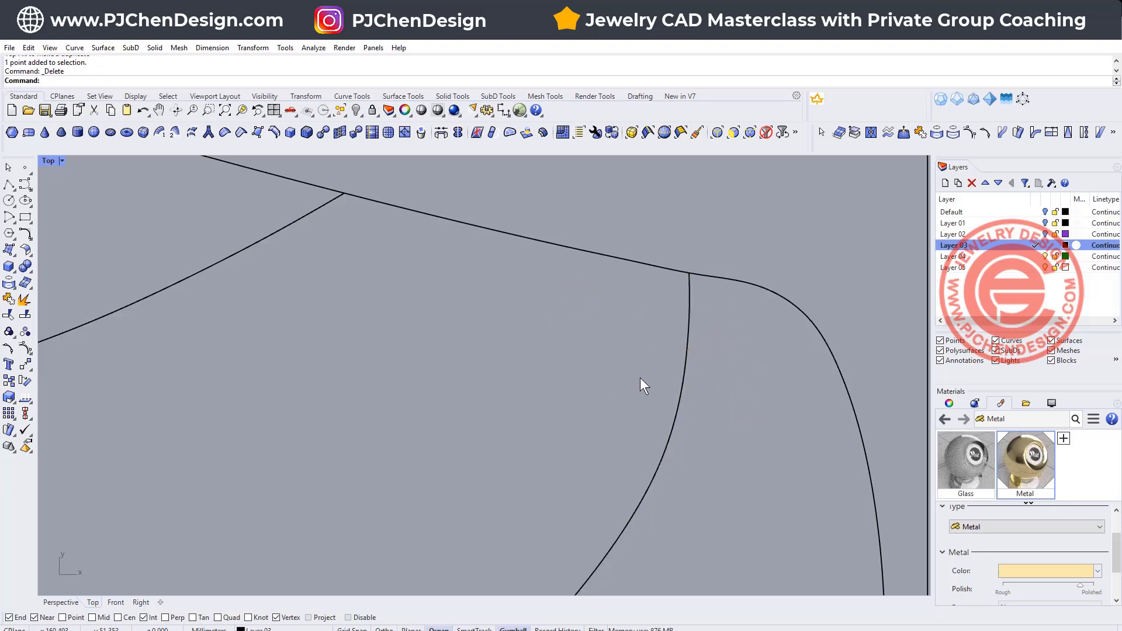
Step: Create a MultiPipe with radius 1.2 and strut divisions 0 from all pattern curves, excluding the short vertical lines at both rectangle ends
{"action": "scroll", "coordinate": [640, 377], "scroll_direction": "down", "scroll_amount": 4}
{"action": "scroll", "coordinate": [585, 365], "scroll_direction": "up", "scroll_amount": 2}
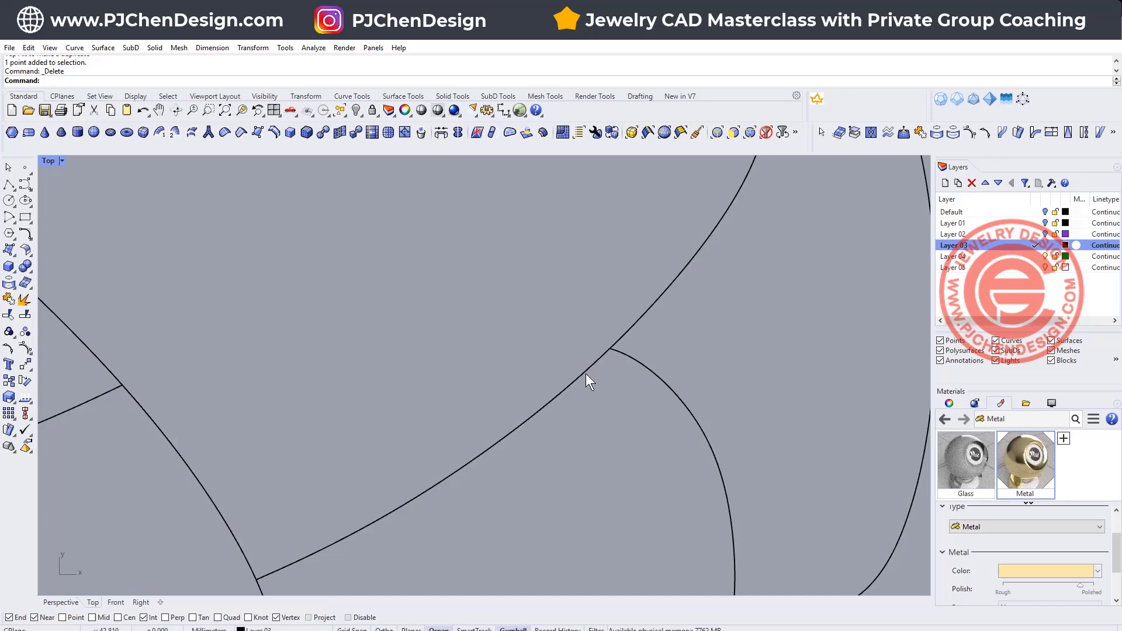
{"action": "scroll", "coordinate": [587, 373], "scroll_direction": "down", "scroll_amount": 4}
{"action": "scroll", "coordinate": [587, 374], "scroll_direction": "down", "scroll_amount": 5}
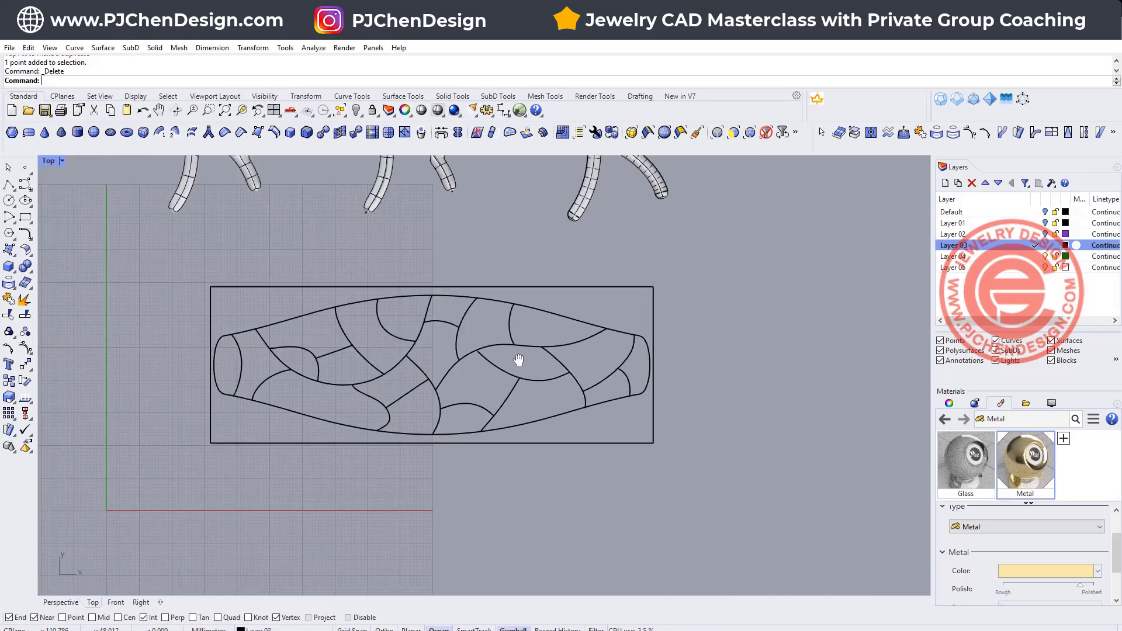
{"action": "left_click_drag", "start_coordinate": [209, 282], "coordinate": [766, 439]}
{"action": "scroll", "coordinate": [695, 371], "scroll_direction": "up", "scroll_amount": 2}
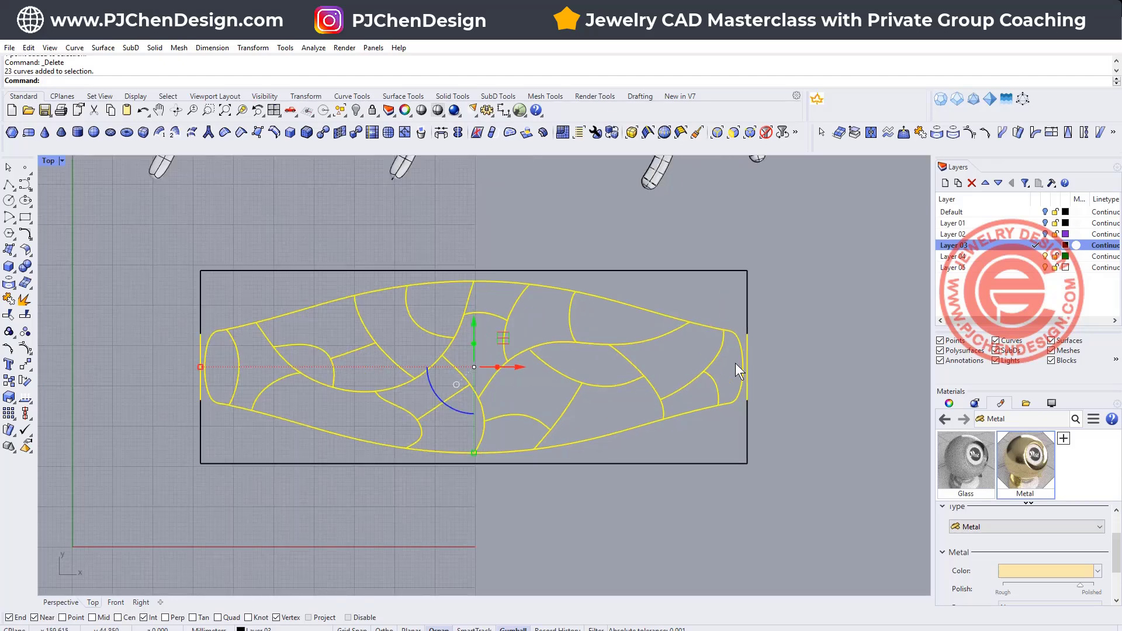
{"action": "left_click", "coordinate": [749, 334], "text": "ctrl"}
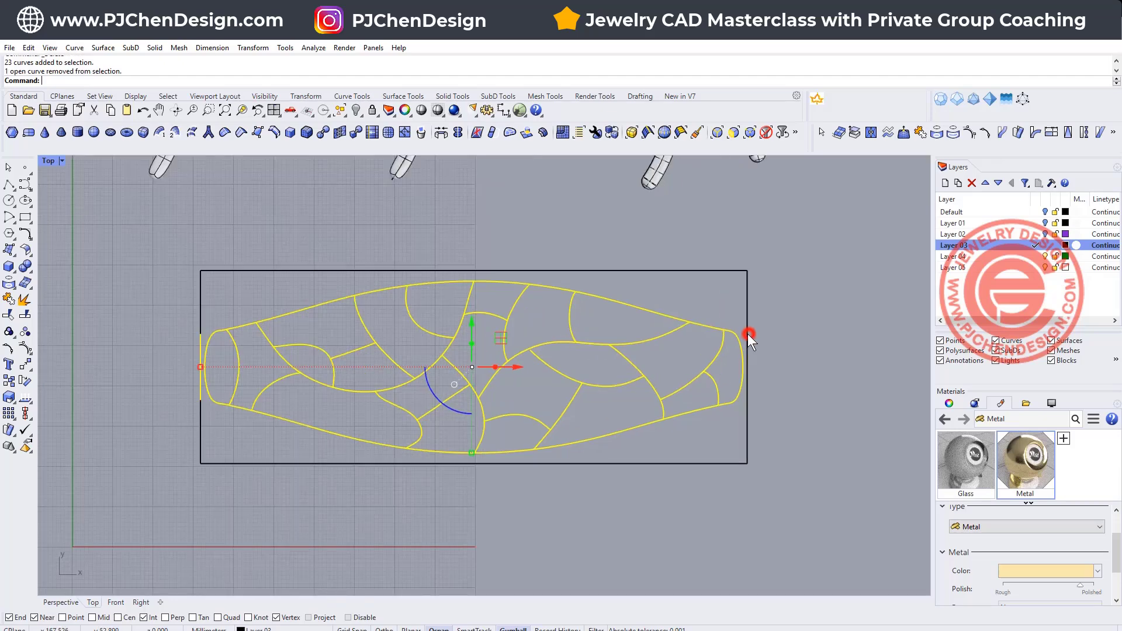
{"action": "left_click", "coordinate": [199, 337], "text": "ctrl"}
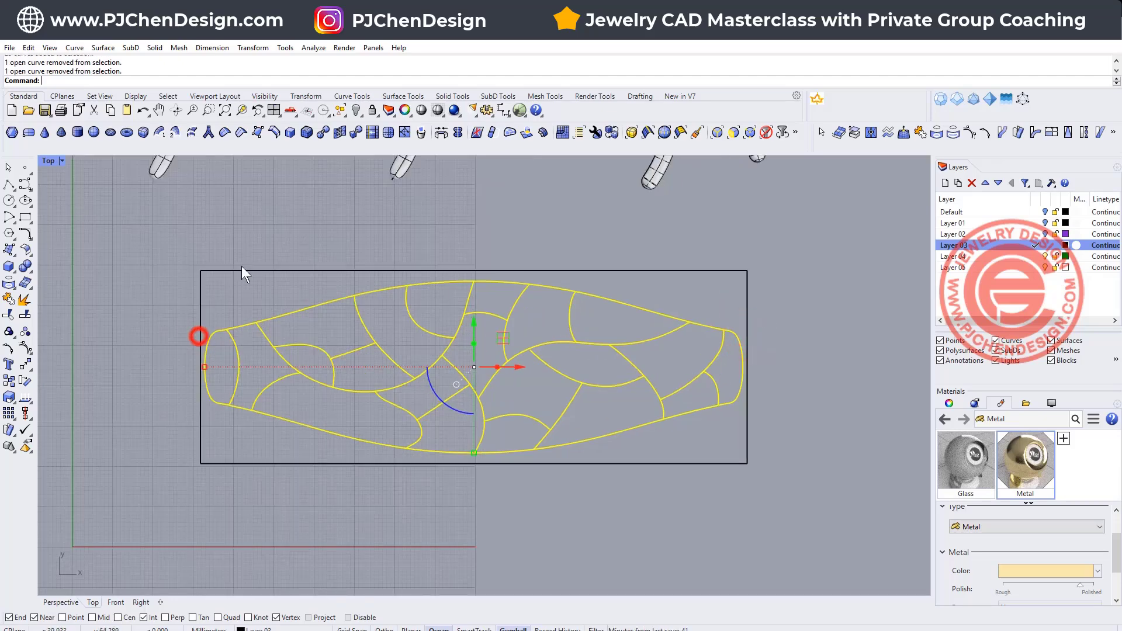
{"action": "left_click", "coordinate": [208, 133]}
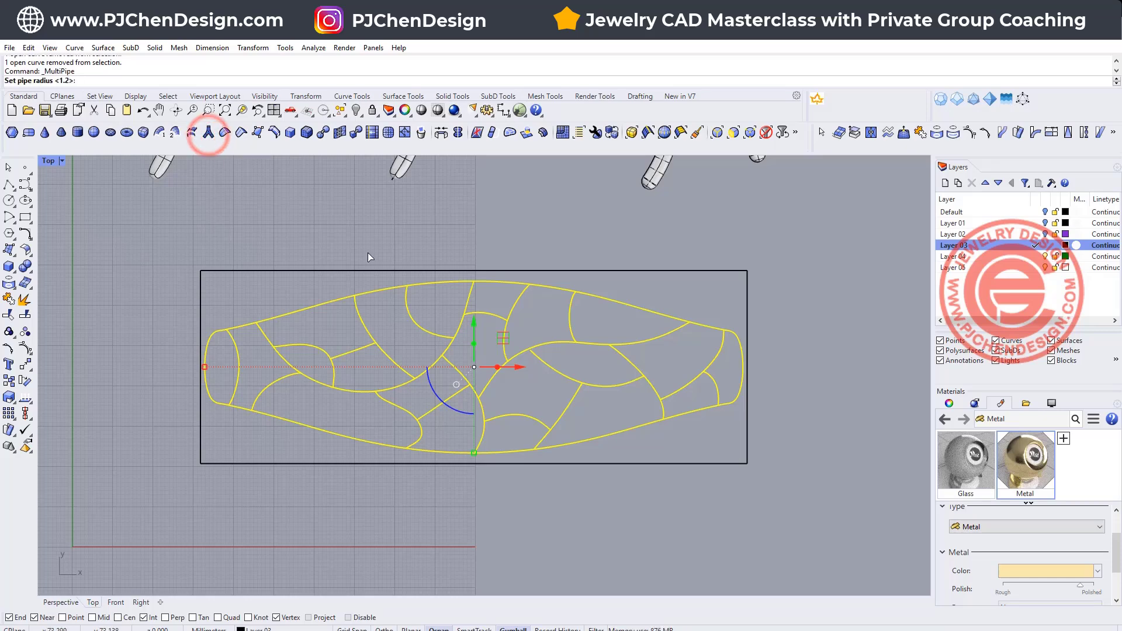
{"action": "key", "text": "Return"}
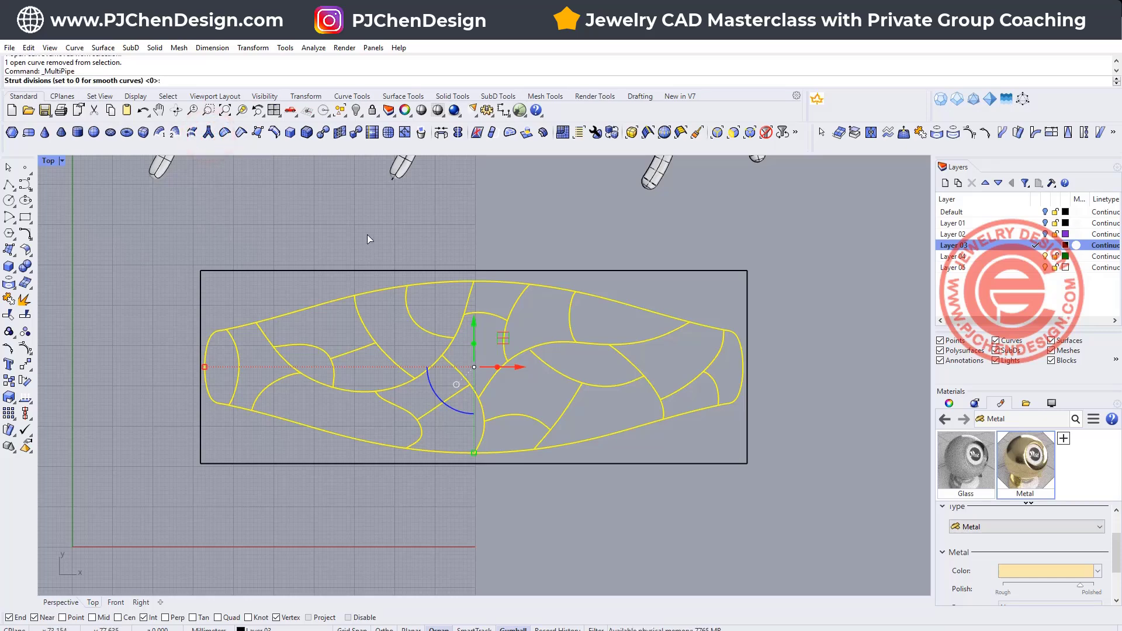
{"action": "key", "text": "Return"}
{"action": "left_click", "coordinate": [573, 241]}
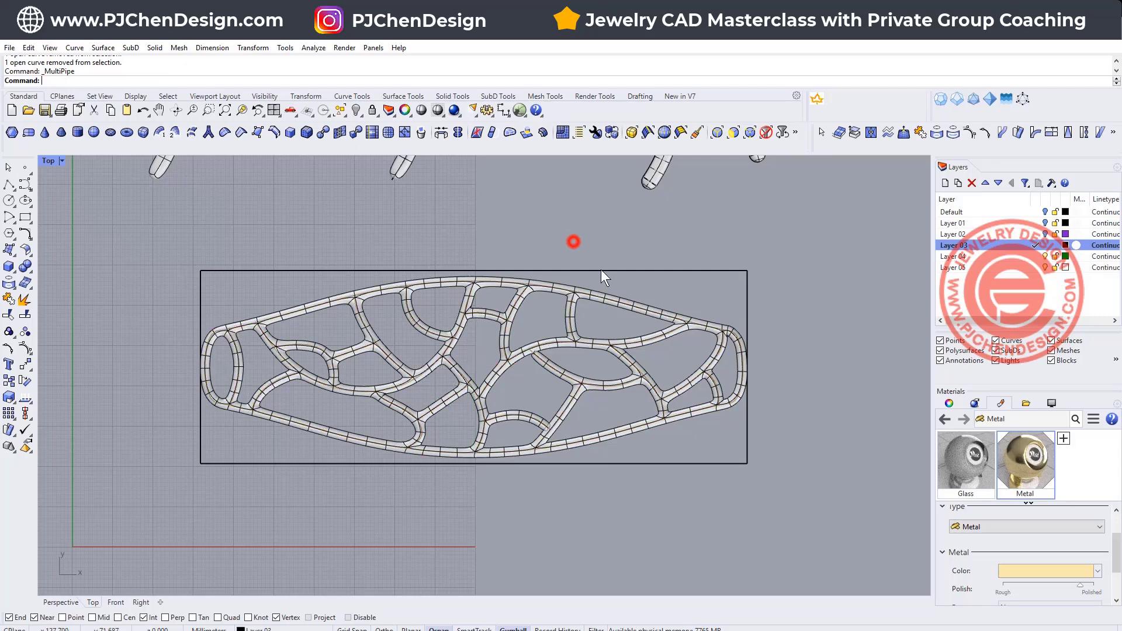
Step: Examine the joints of the piped bracelet pattern for struts that do not merge, and compare them with the three sample branch pipes
{"action": "scroll", "coordinate": [376, 448], "scroll_direction": "up", "scroll_amount": 5}
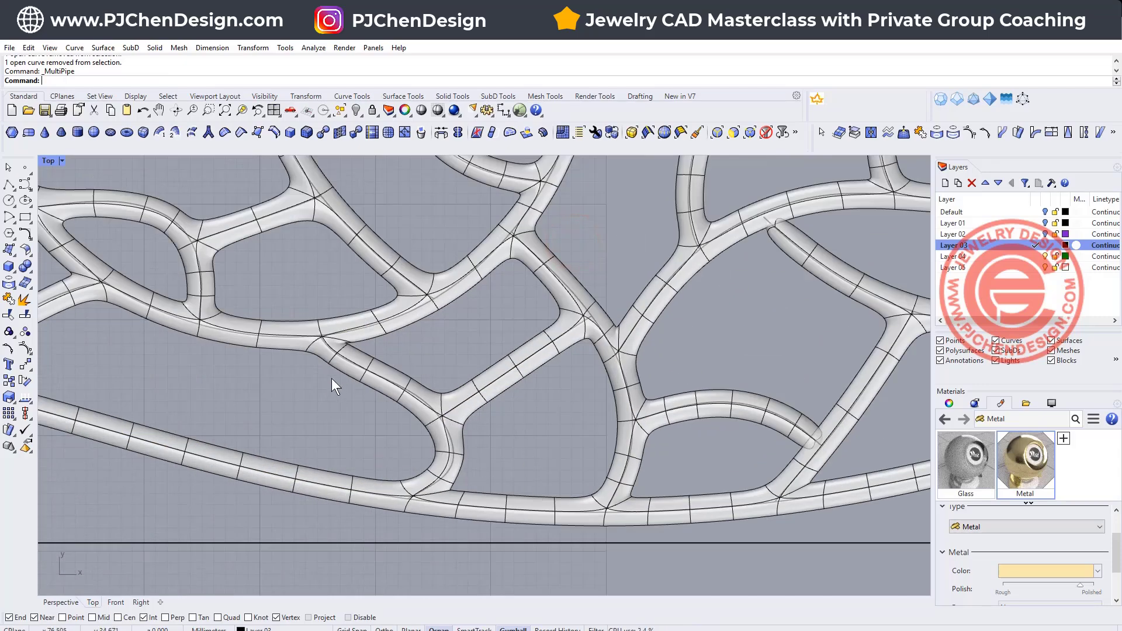
{"action": "scroll", "coordinate": [344, 337], "scroll_direction": "up", "scroll_amount": 8}
{"action": "scroll", "coordinate": [517, 399], "scroll_direction": "down", "scroll_amount": 8}
{"action": "scroll", "coordinate": [635, 358], "scroll_direction": "down", "scroll_amount": 8}
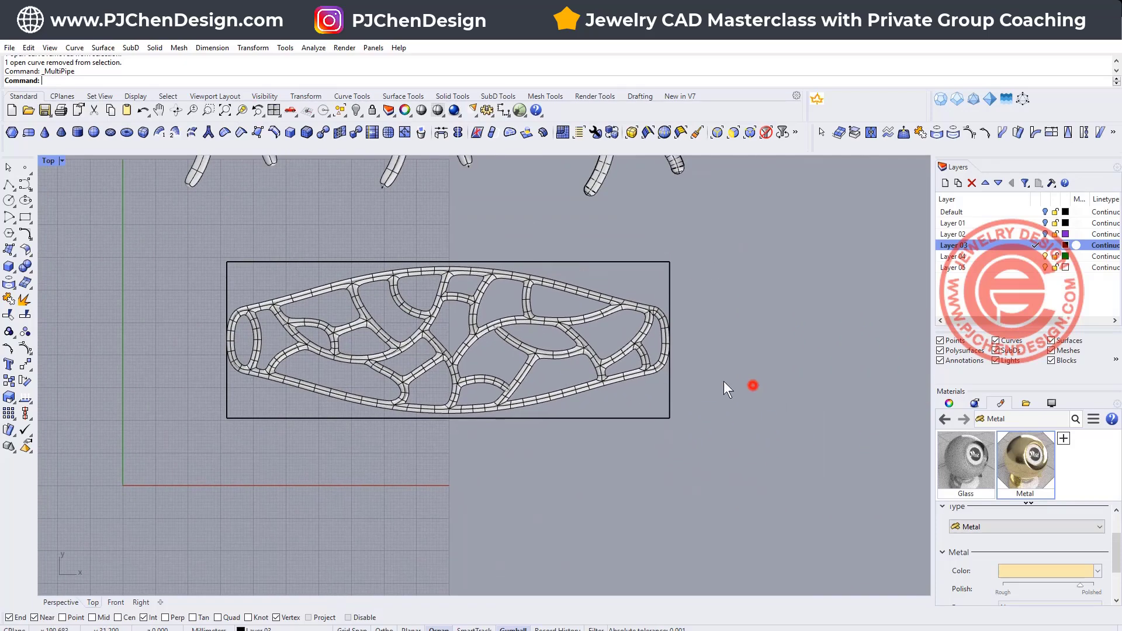
{"action": "scroll", "coordinate": [629, 331], "scroll_direction": "down", "scroll_amount": 3}
{"action": "scroll", "coordinate": [554, 333], "scroll_direction": "up", "scroll_amount": 5}
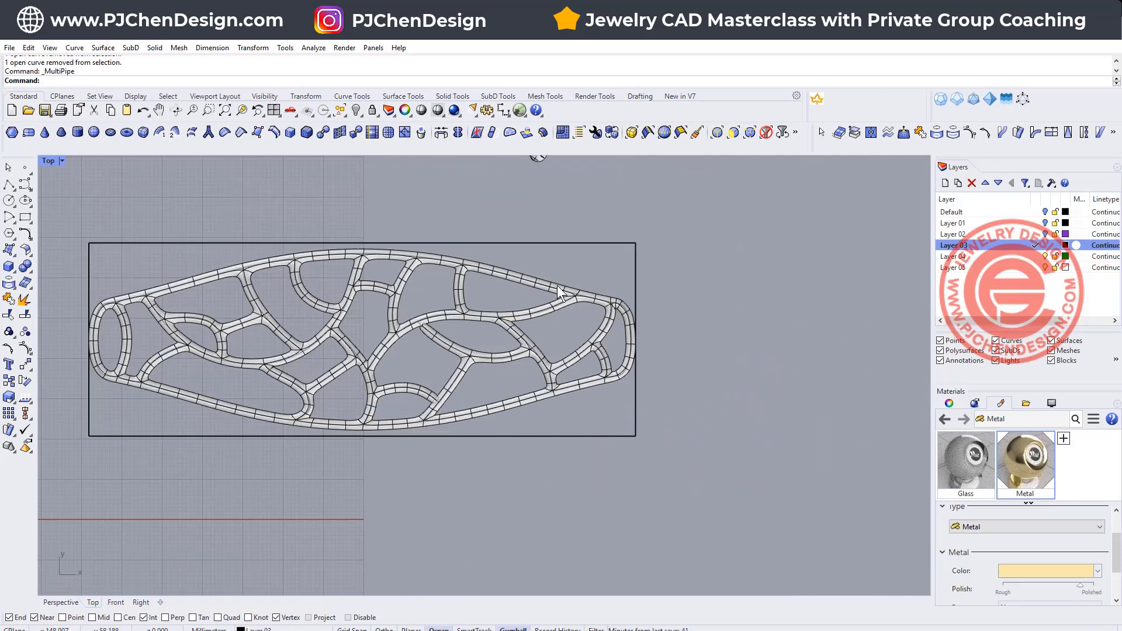
{"action": "scroll", "coordinate": [666, 368], "scroll_direction": "down", "scroll_amount": 2}
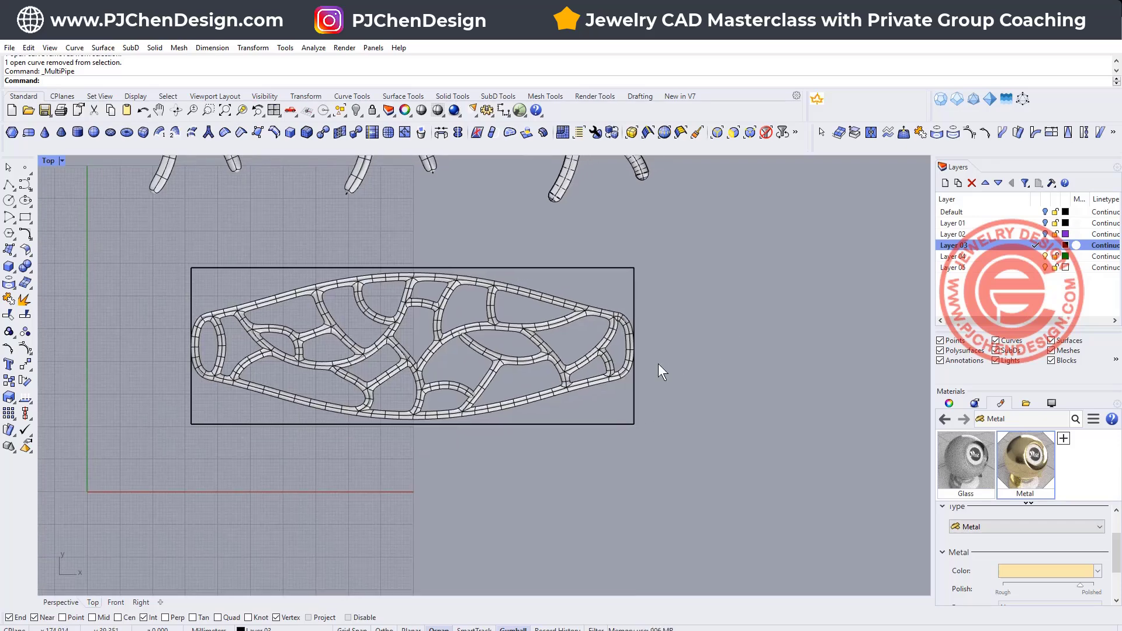
{"action": "scroll", "coordinate": [659, 364], "scroll_direction": "down", "scroll_amount": 3}
{"action": "right_click_drag", "start_coordinate": [665, 363], "coordinate": [620, 357]}
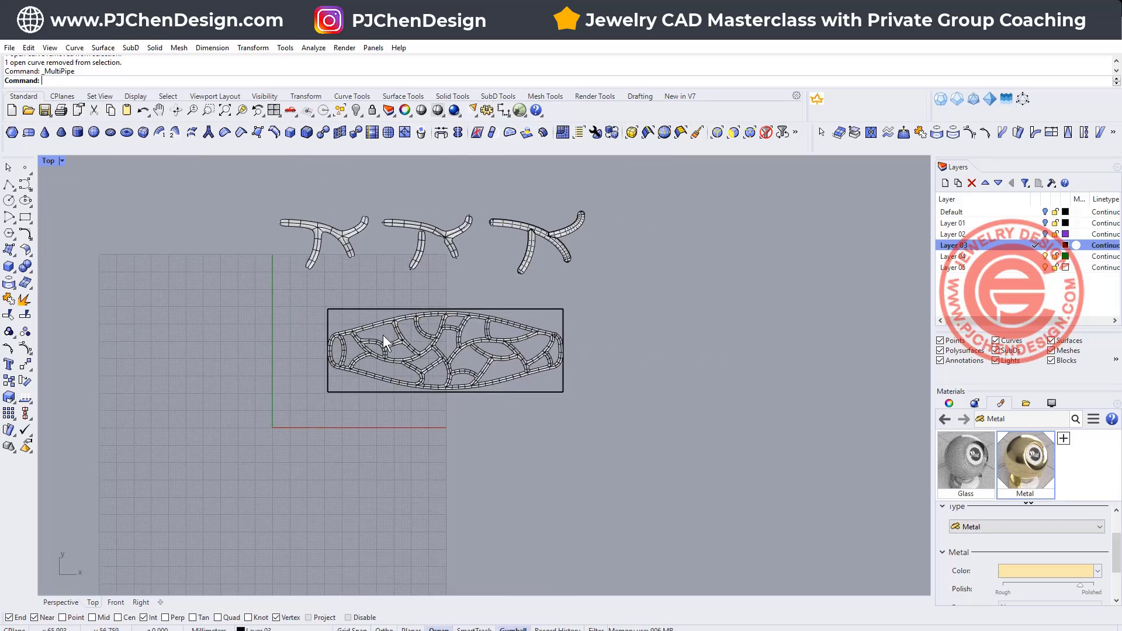
{"action": "scroll", "coordinate": [466, 326], "scroll_direction": "up", "scroll_amount": 6}
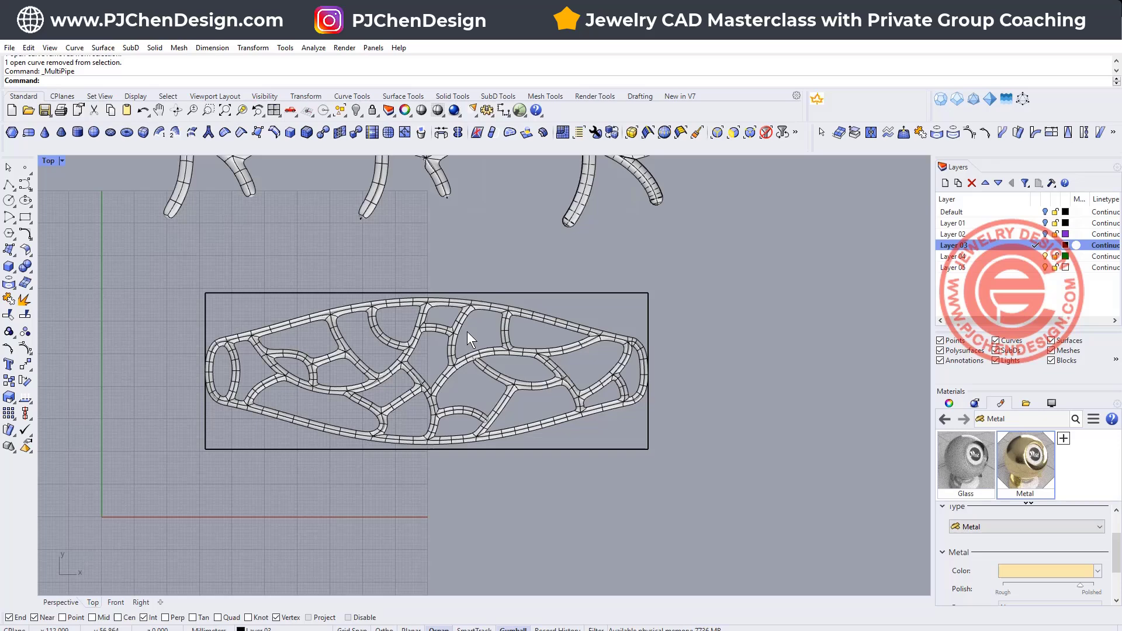
{"action": "right_click_drag", "start_coordinate": [467, 331], "coordinate": [526, 398]}
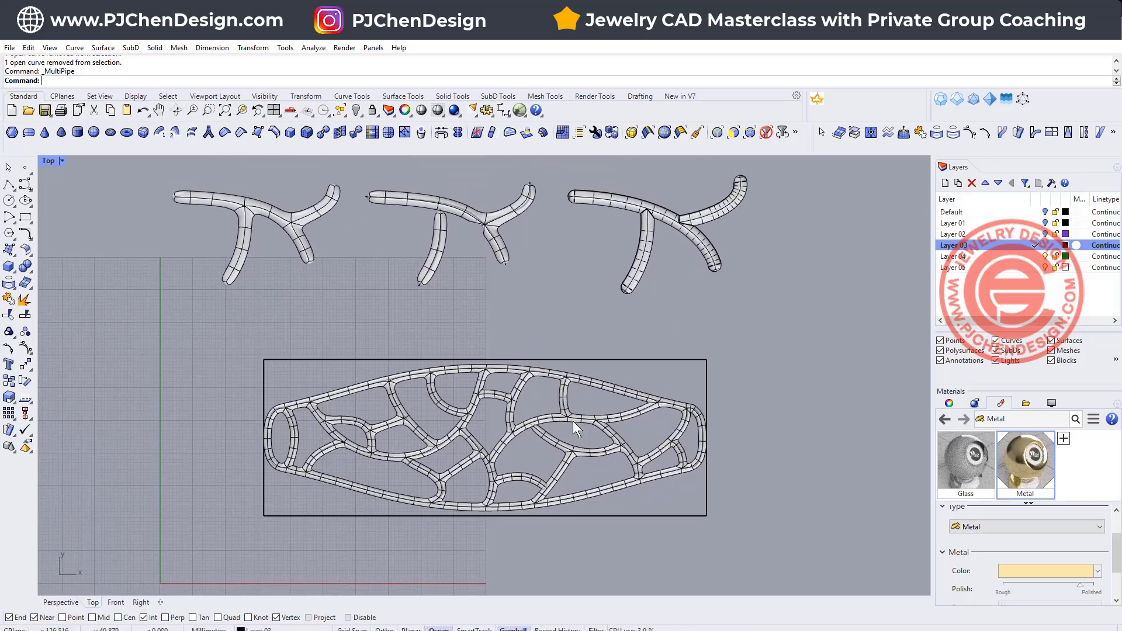
{"action": "scroll", "coordinate": [552, 412], "scroll_direction": "up", "scroll_amount": 6}
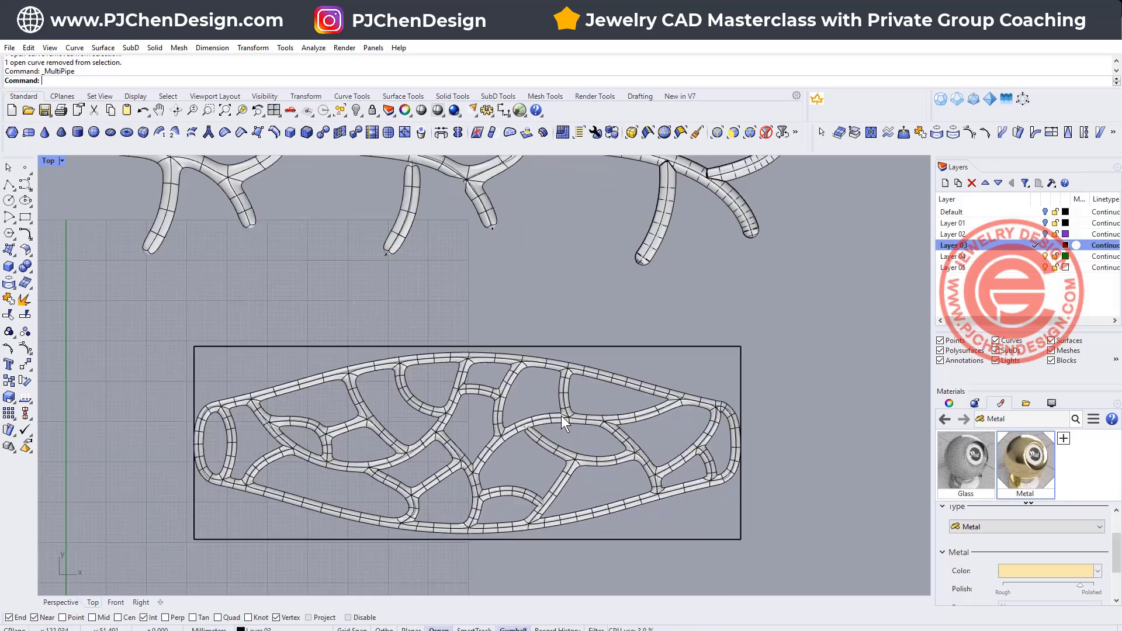
{"action": "scroll", "coordinate": [561, 415], "scroll_direction": "down", "scroll_amount": 6}
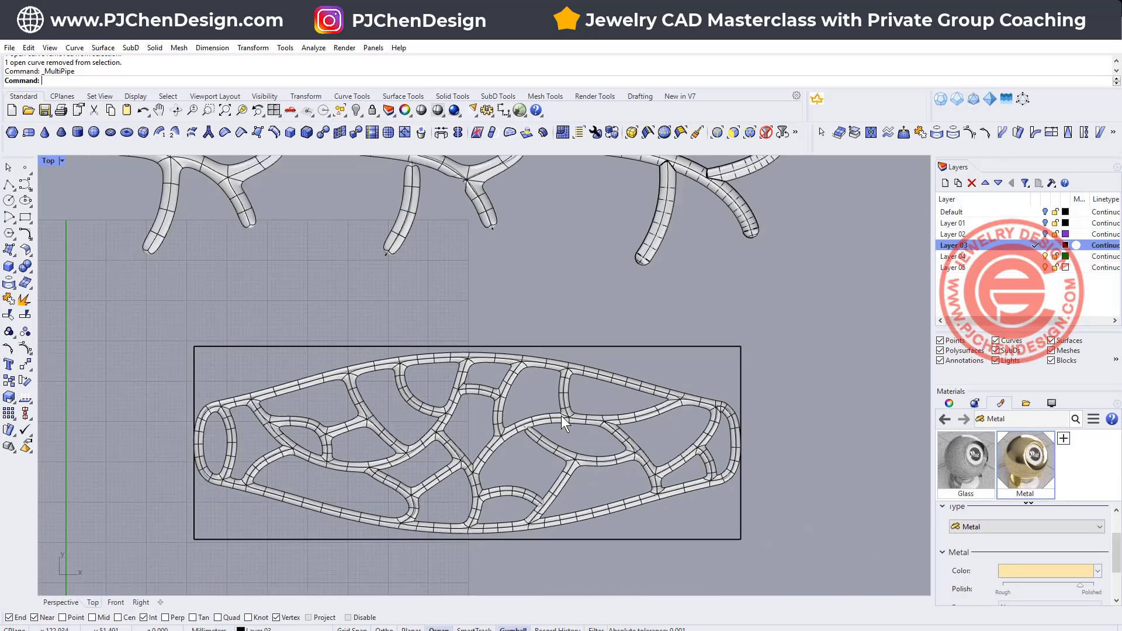